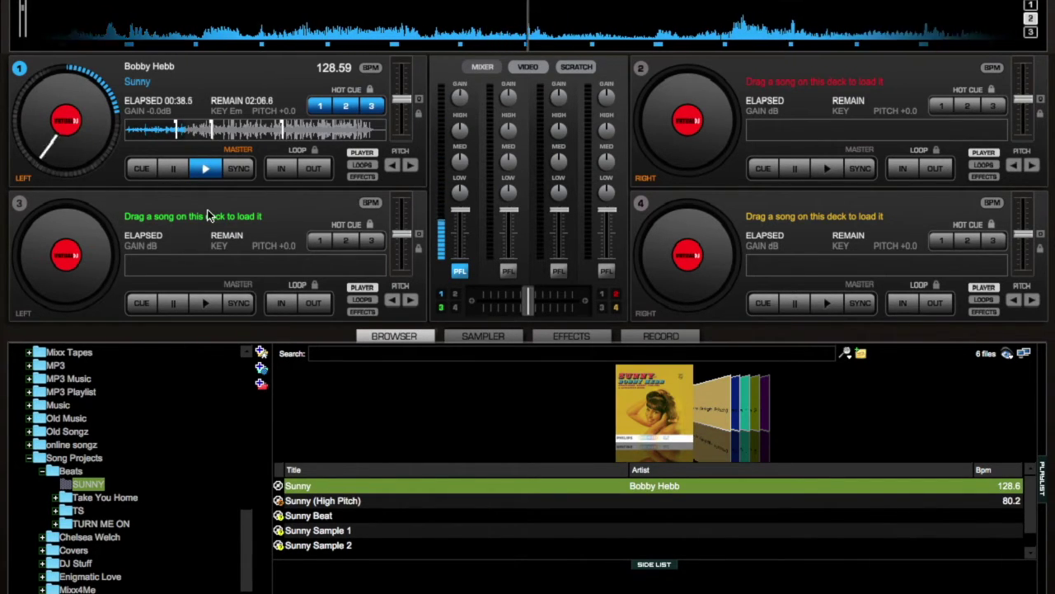
# - Audition the hot cue points of Sunny on deck 1 and stop the playback
pyautogui.click(346, 107)
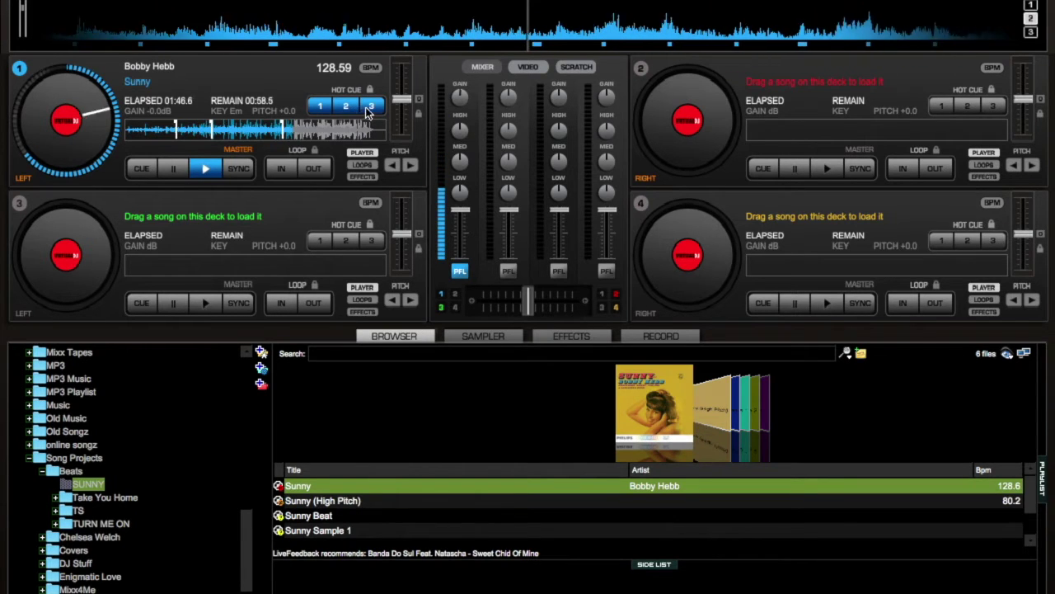
pyautogui.click(346, 106)
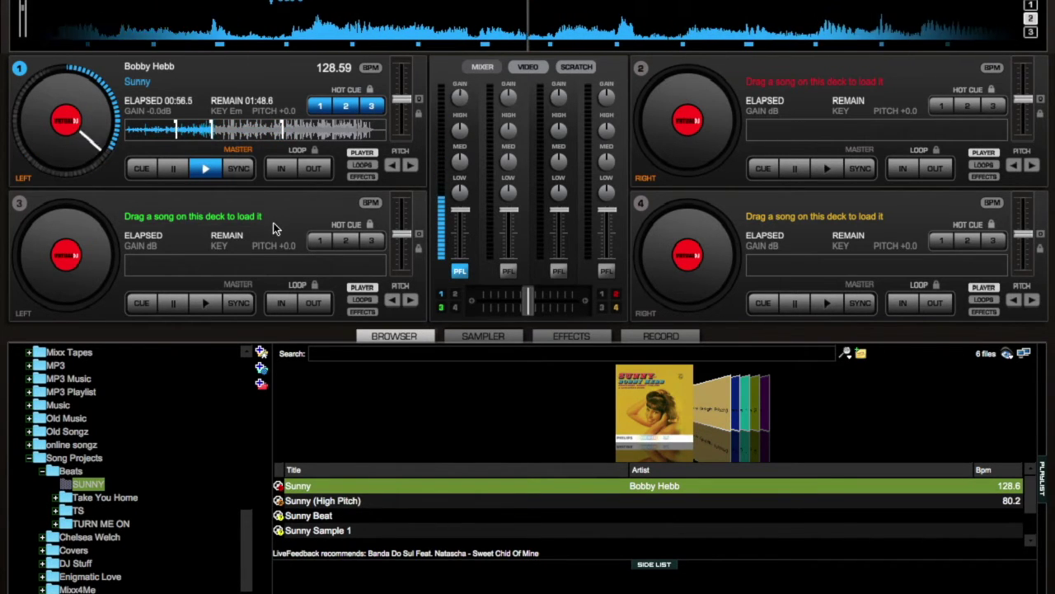
pyautogui.click(170, 173)
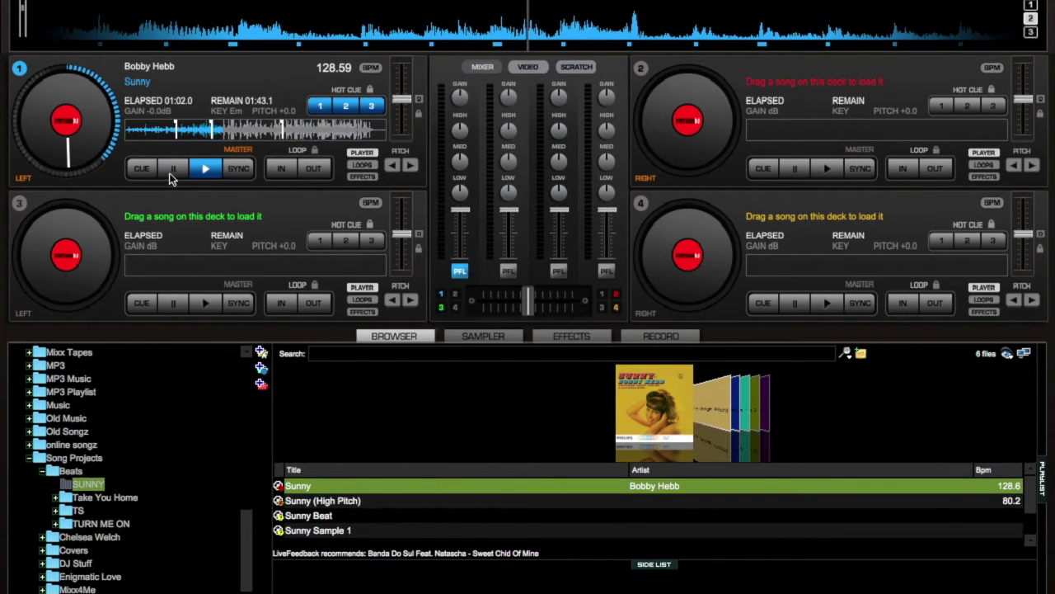
pyautogui.click(173, 175)
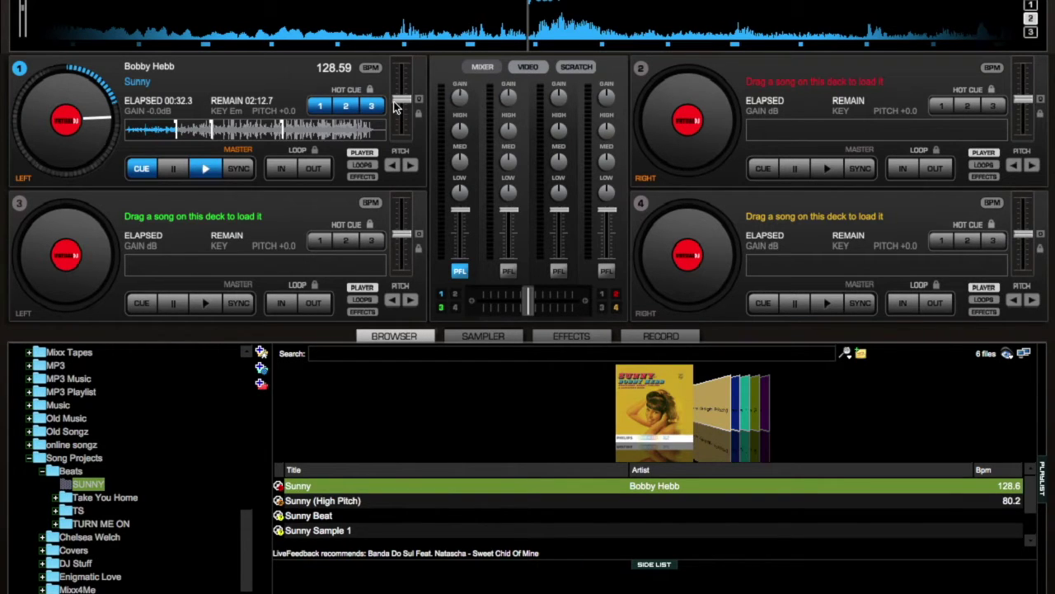
# - Play Sunny on deck 1, raise its pitch to +33.0 and stop it at the cue point
pyautogui.press('space')
pyautogui.moveTo(399, 101); pyautogui.dragTo(403, 152)
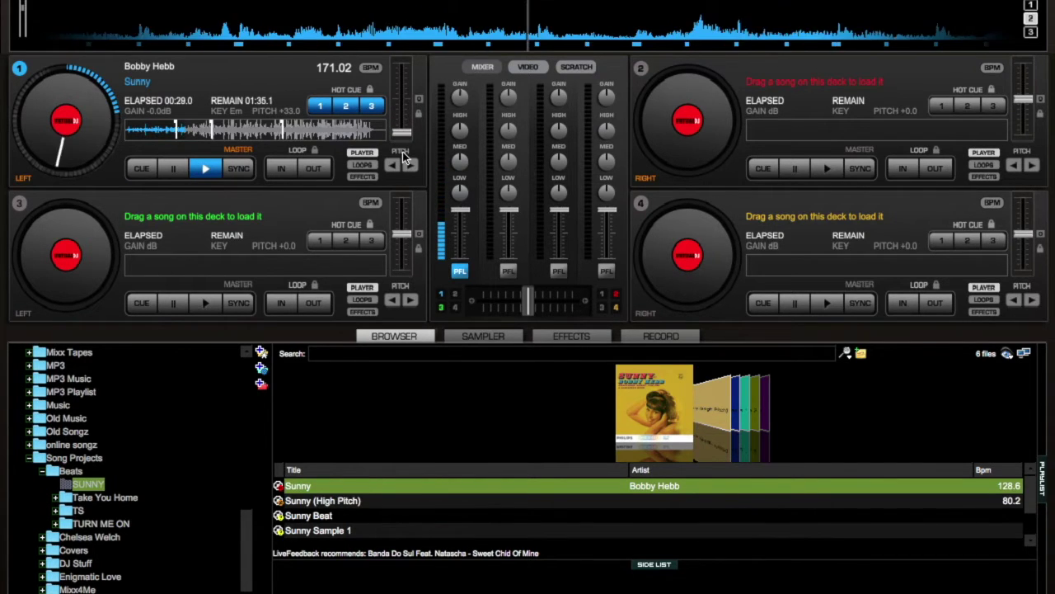
pyautogui.click(178, 172)
pyautogui.click(178, 170)
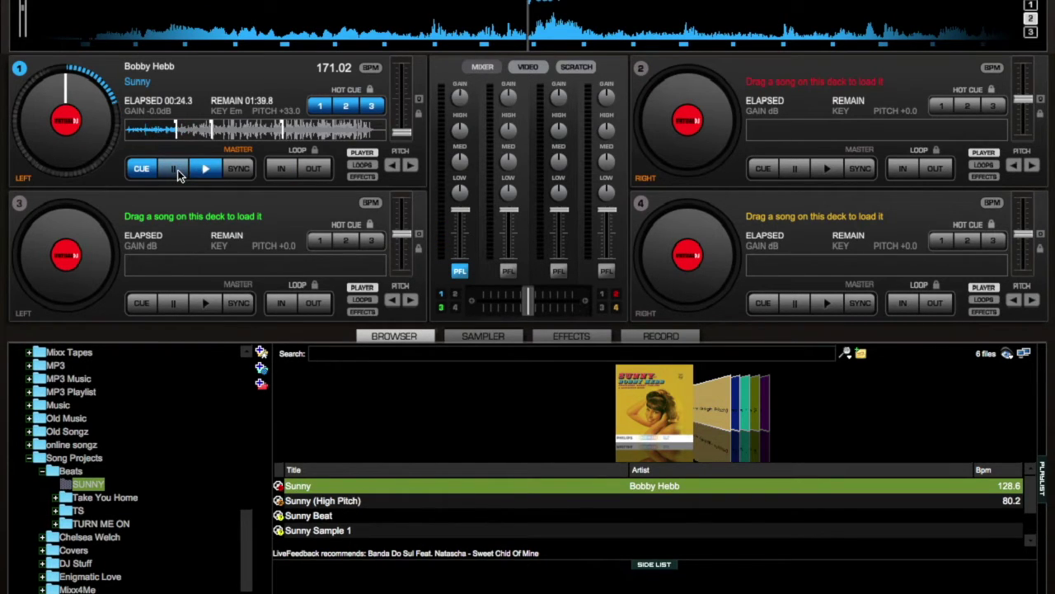
# - Show deck 1's effects controls and shift the song's key up to G#m while listening to it
pyautogui.click(362, 177)
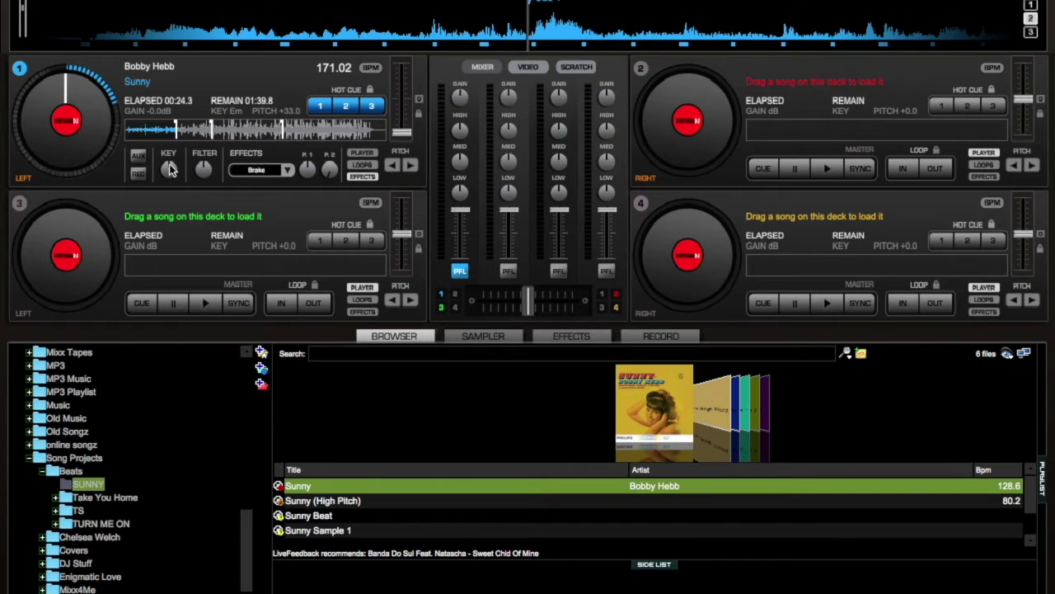
pyautogui.moveTo(170, 169); pyautogui.dragTo(169, 119)
pyautogui.press('space')
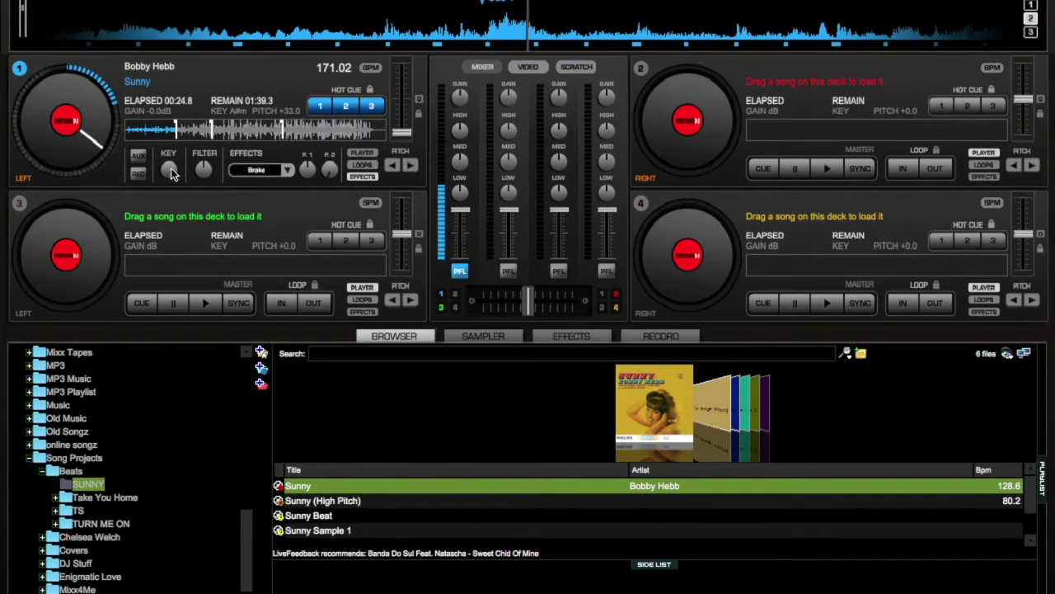
pyautogui.moveTo(166, 167); pyautogui.dragTo(163, 178)
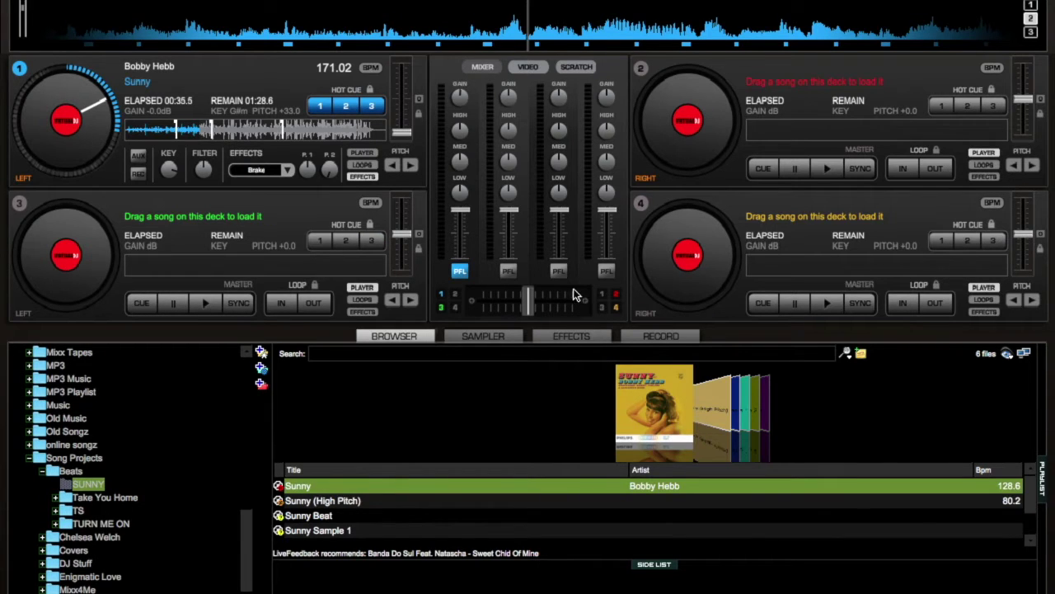
# - View the audio recording options and switch to the Logic Pro project with the Sunny (High Pitch) region
pyautogui.click(653, 333)
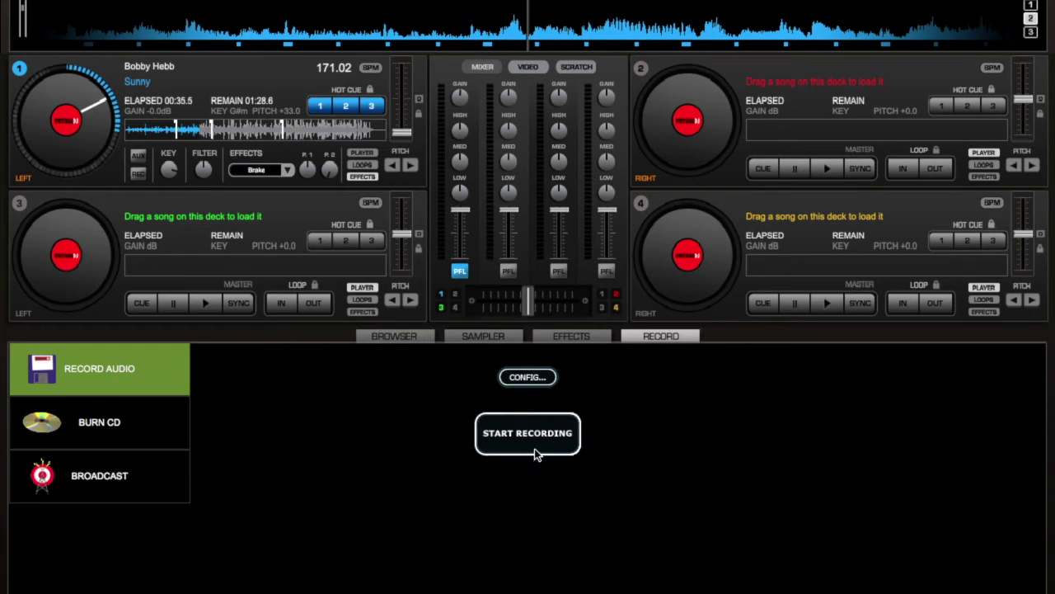
pyautogui.click(403, 340)
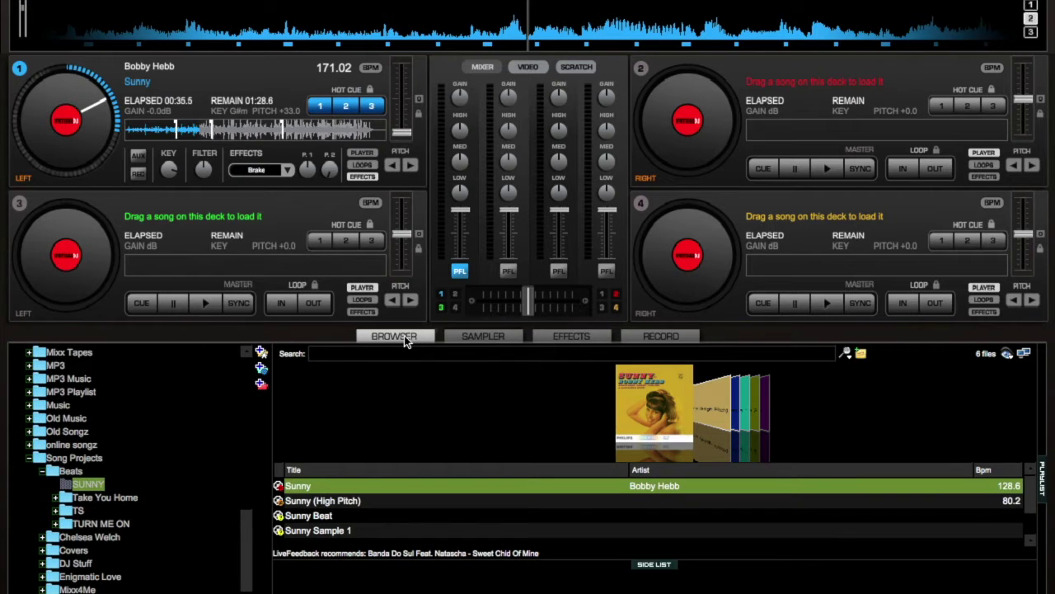
pyautogui.hotkey('ctrl', 'Up')
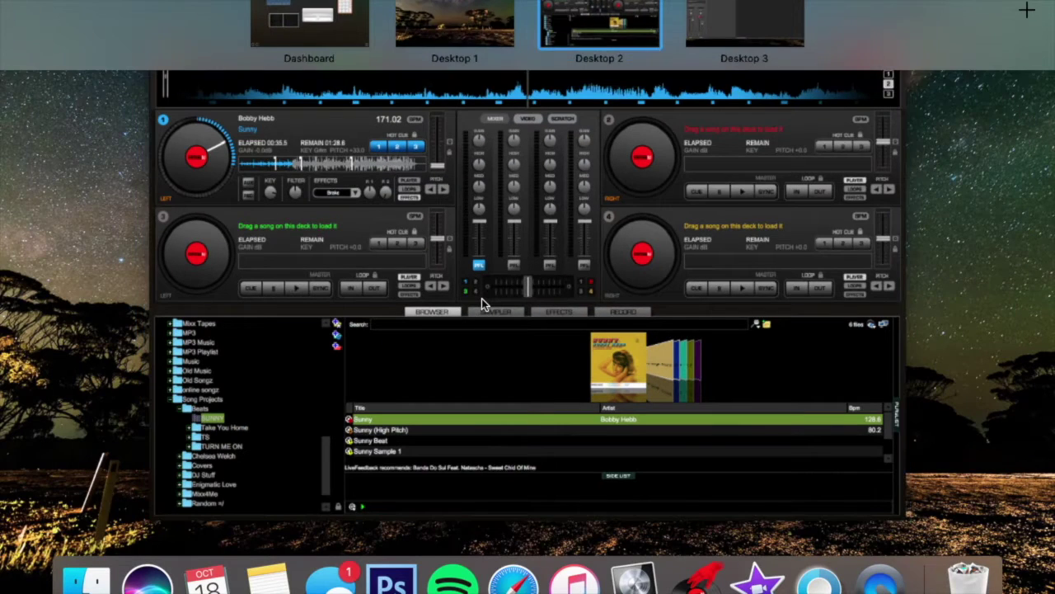
pyautogui.click(482, 299)
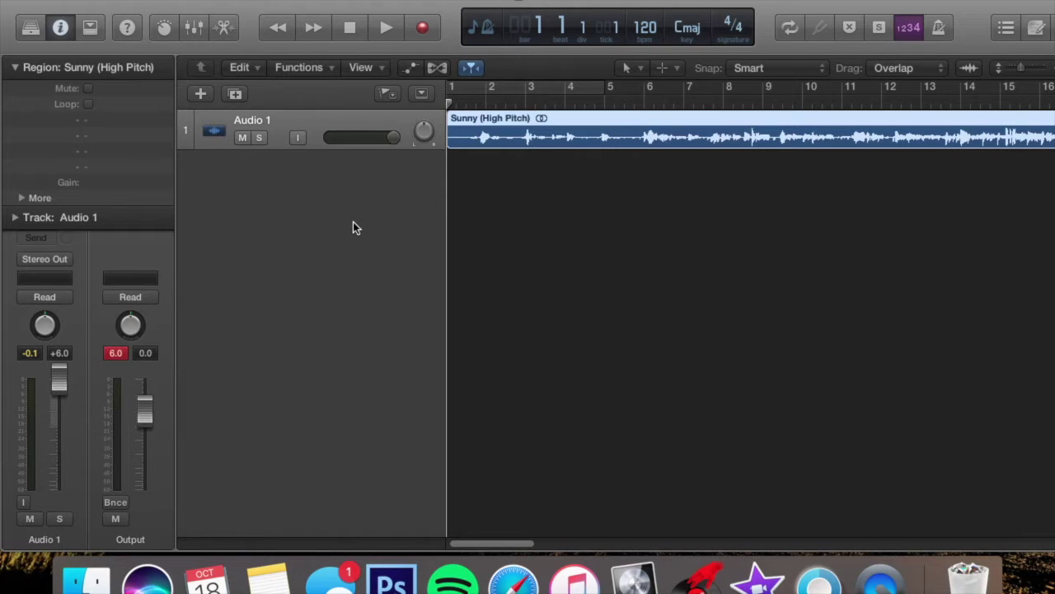
# - Play the Sunny (High Pitch) region up to about bar 14 and split it at the playhead
pyautogui.press('space')
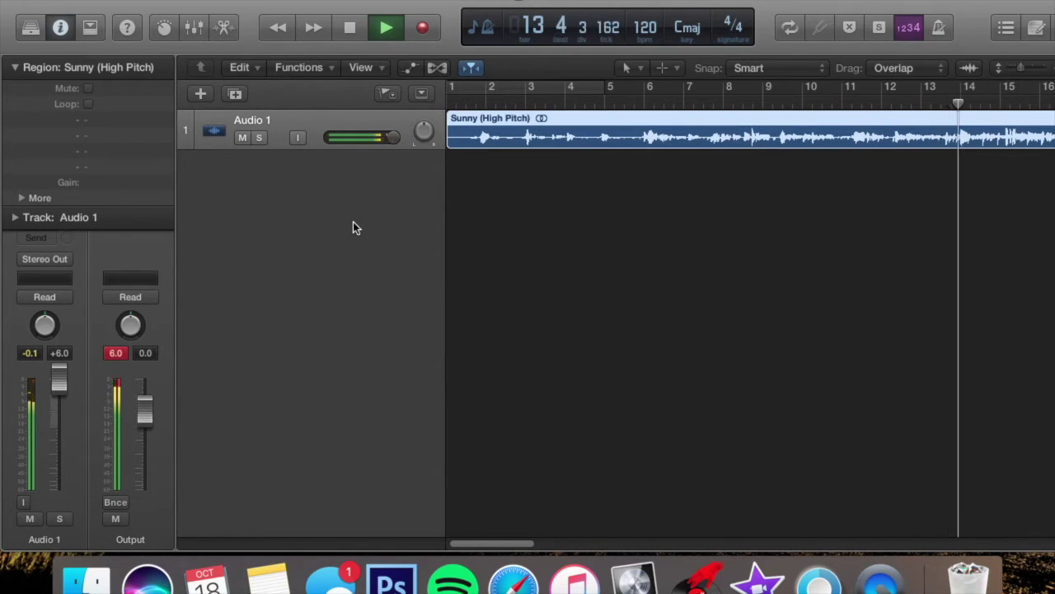
pyautogui.press('space')
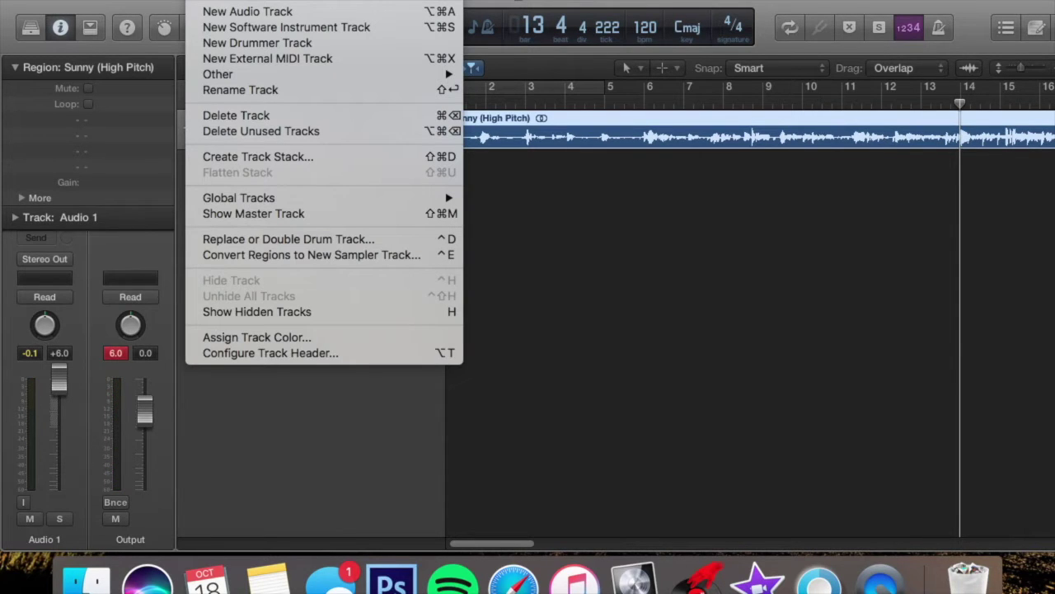
pyautogui.press('Right')
pyautogui.press('Left')
pyautogui.press('Left')
pyautogui.moveTo(259, 233)
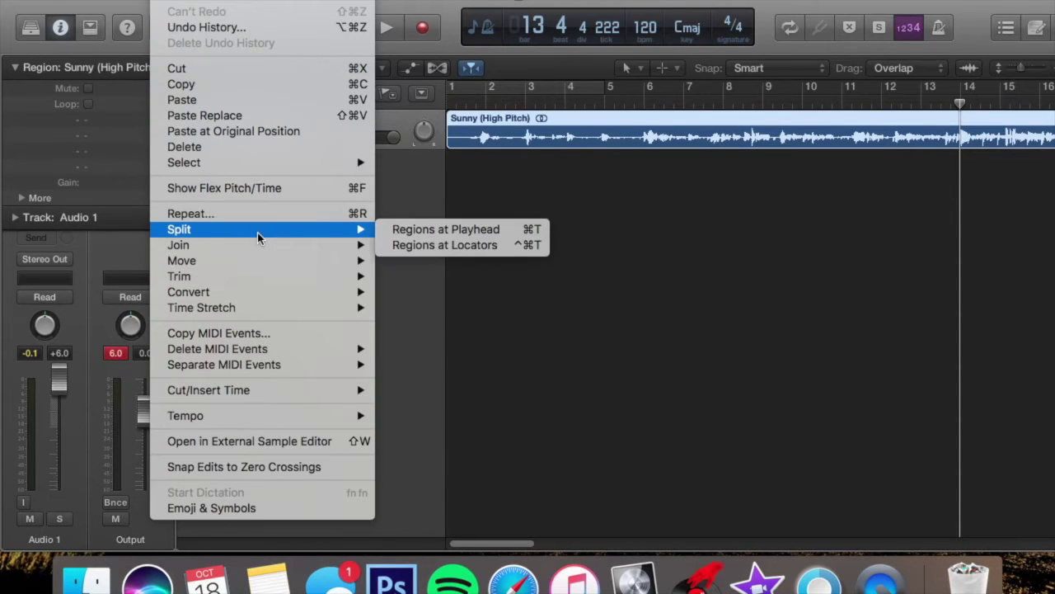
pyautogui.click(435, 232)
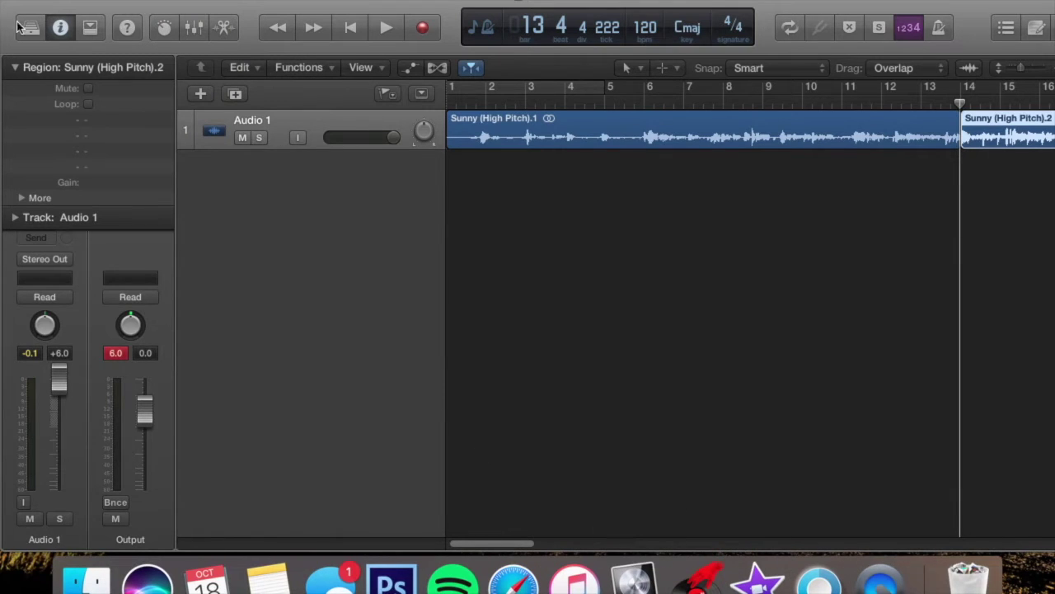
# - Delete the part of the region that follows the split near bar 14
pyautogui.click(45, 2)
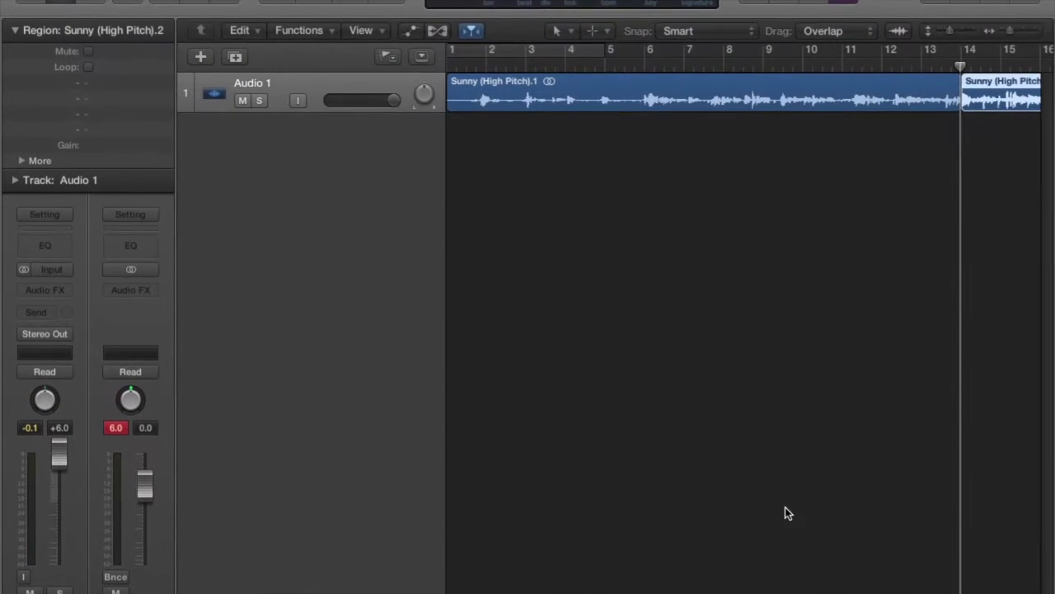
pyautogui.moveTo(498, 551); pyautogui.dragTo(531, 546)
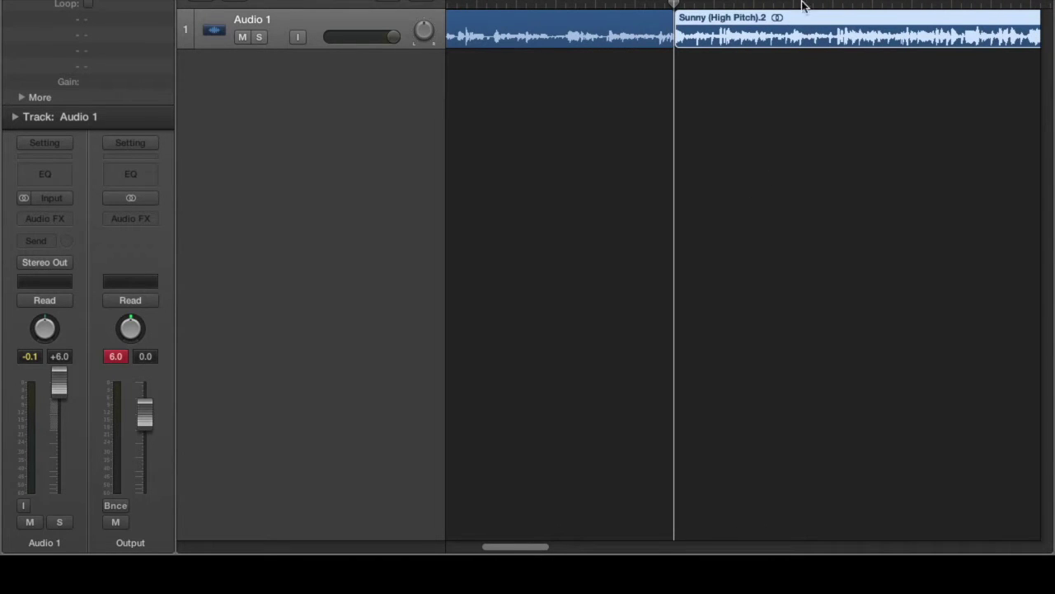
pyautogui.press('Delete')
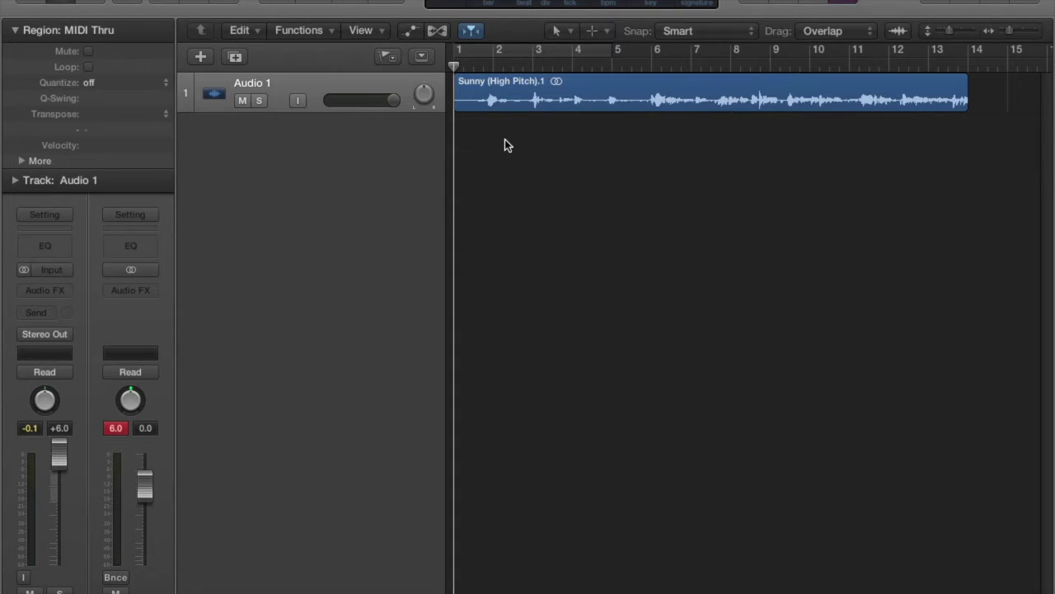
# - Split the remaining region shortly after beat 1.3, just before the first sound in the waveform
pyautogui.scroll(3, 505, 140)
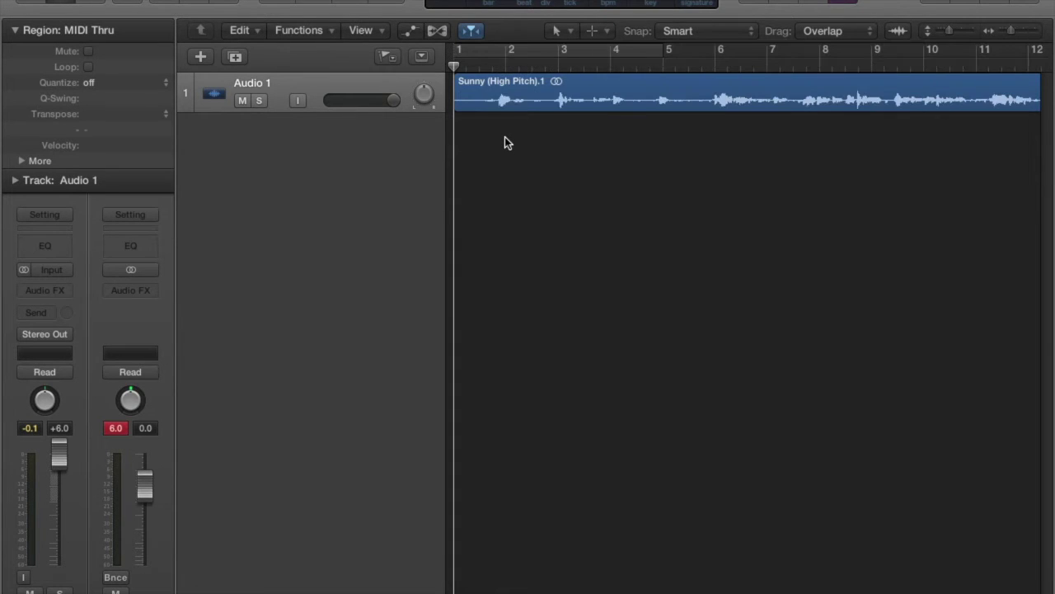
pyautogui.scroll(5, 509, 131)
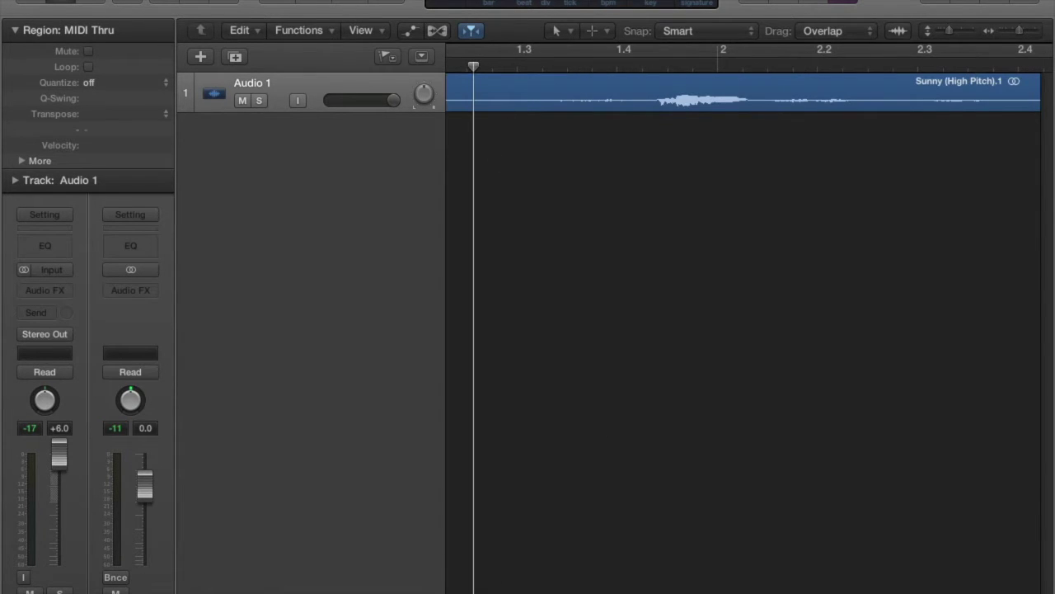
pyautogui.hscroll(-3, 742, 330)
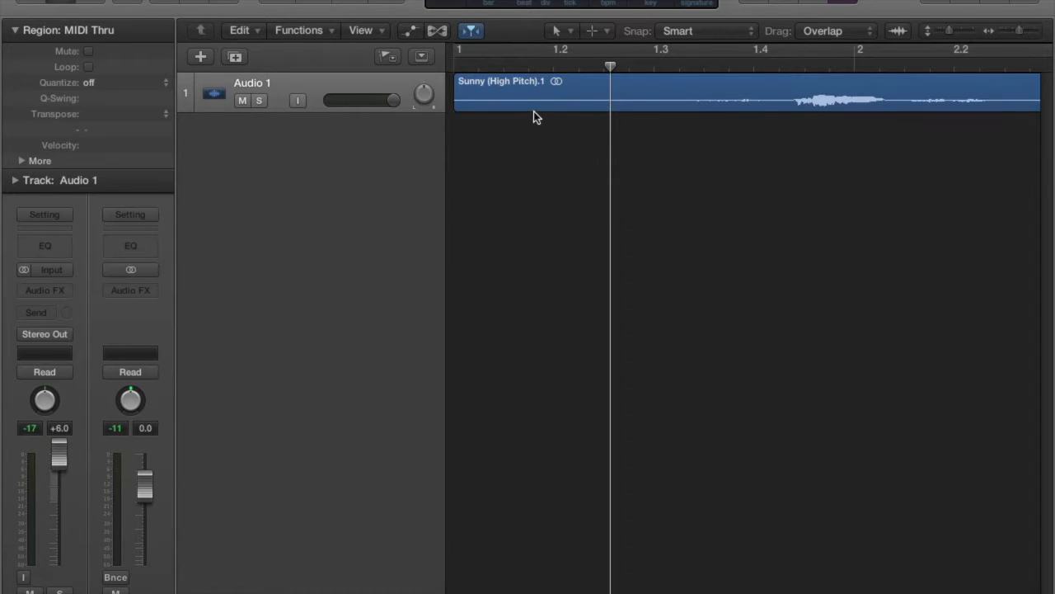
pyautogui.moveTo(615, 71); pyautogui.dragTo(695, 71)
pyautogui.click(696, 91)
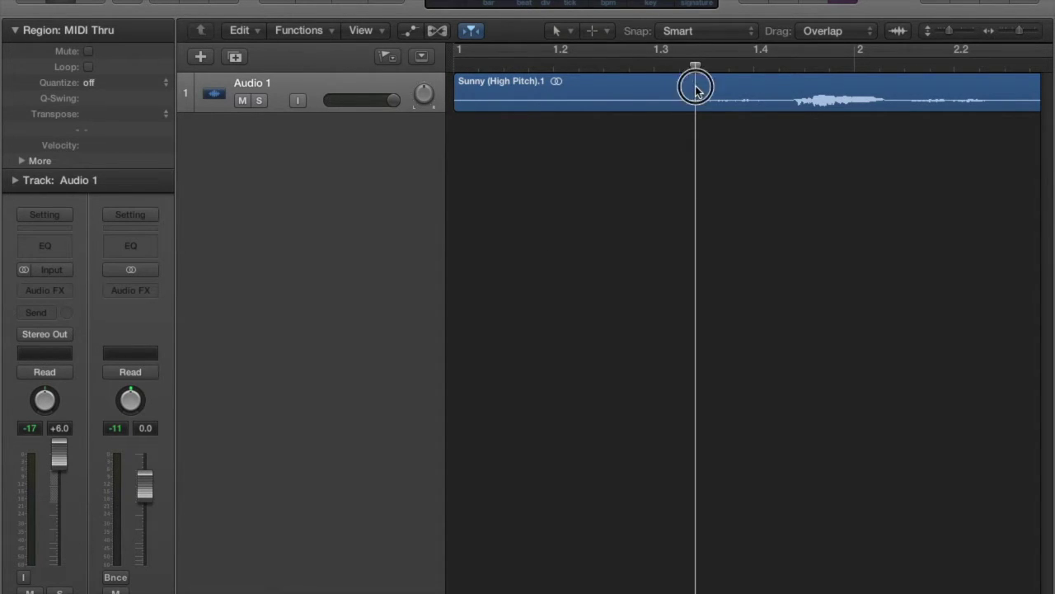
pyautogui.press('super+t')
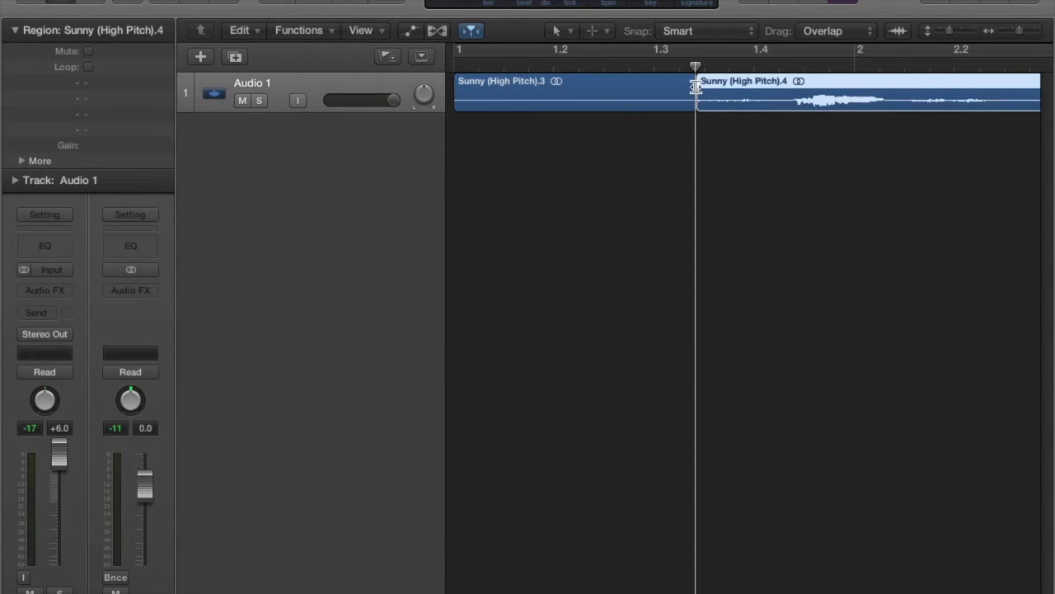
# - Delete the silent opening piece and move the remaining region to the start of bar 1
pyautogui.click(683, 86)
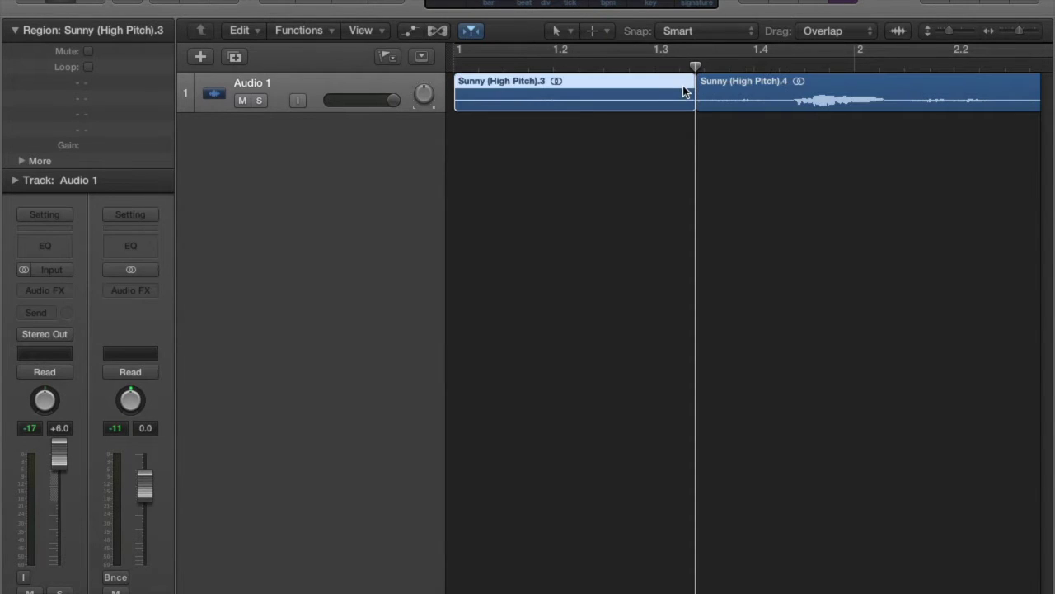
pyautogui.press('Delete')
pyautogui.press('Return')
pyautogui.moveTo(855, 78); pyautogui.dragTo(613, 81)
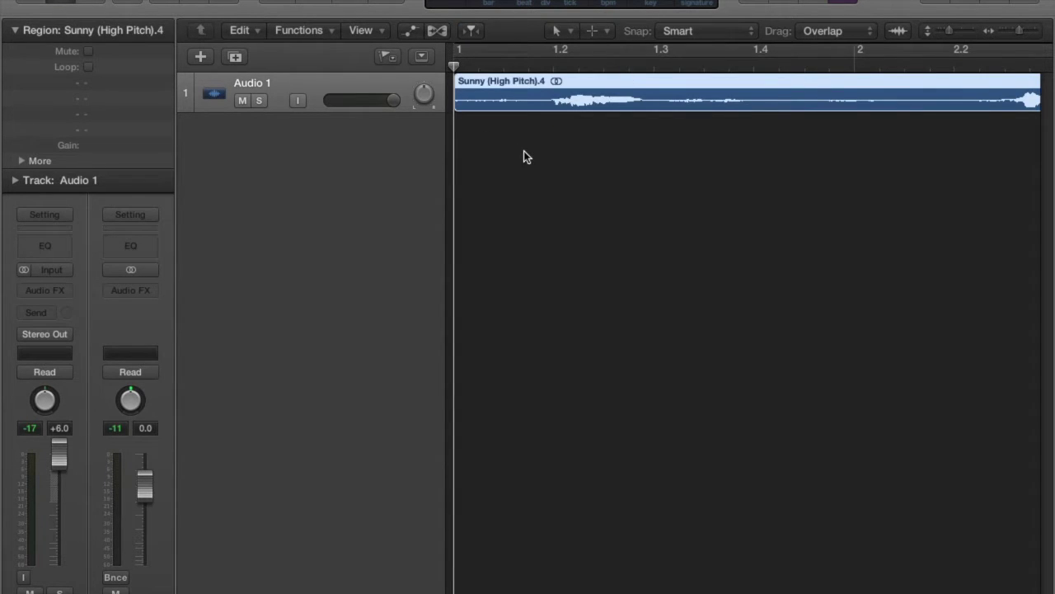
# - Play the trimmed region through to its end and examine where its waveform stops
pyautogui.press('space')
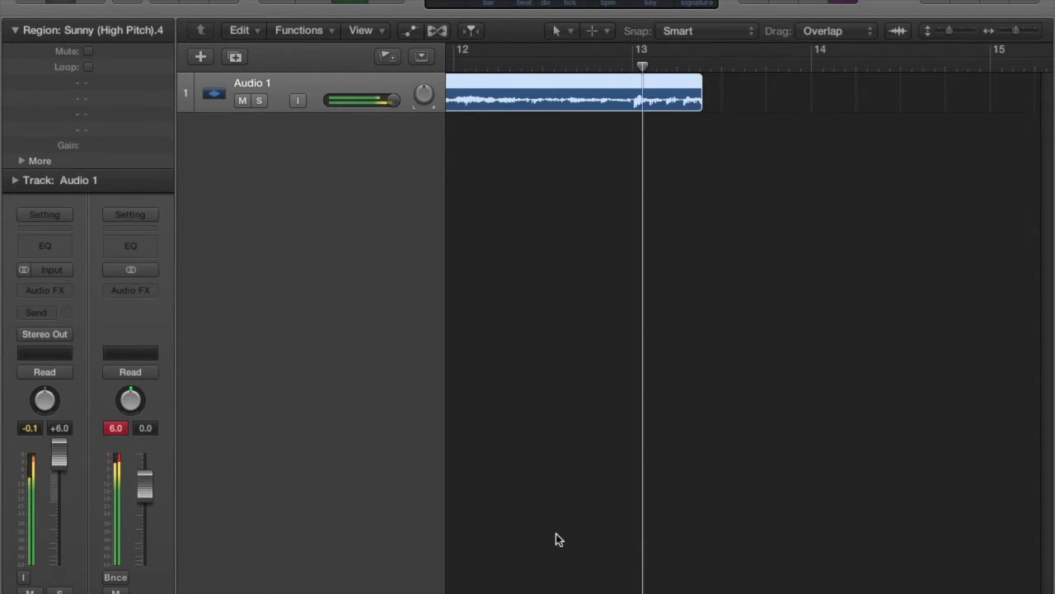
pyautogui.press('space')
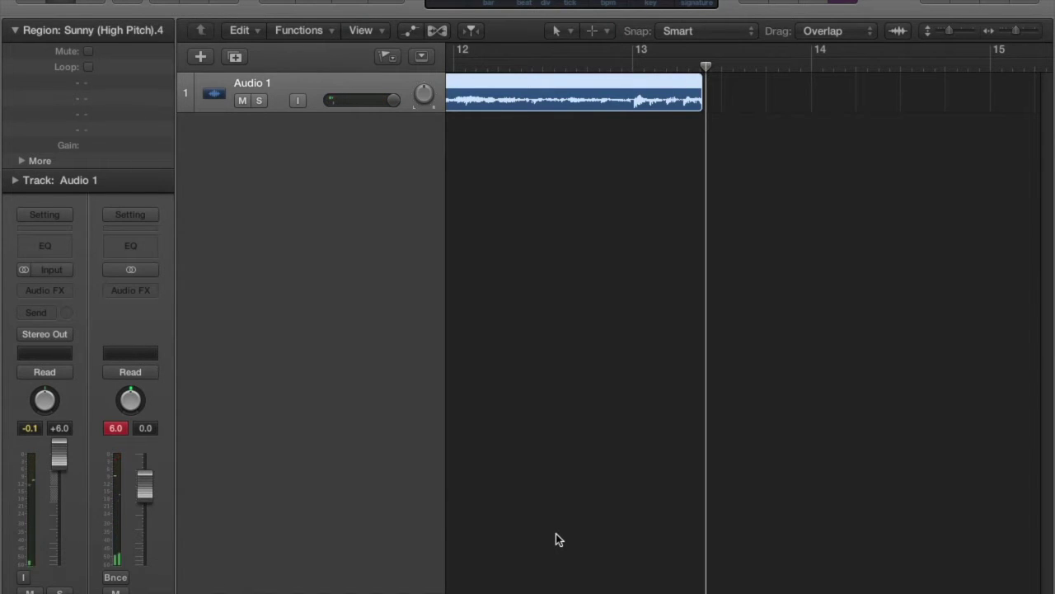
pyautogui.press('z')
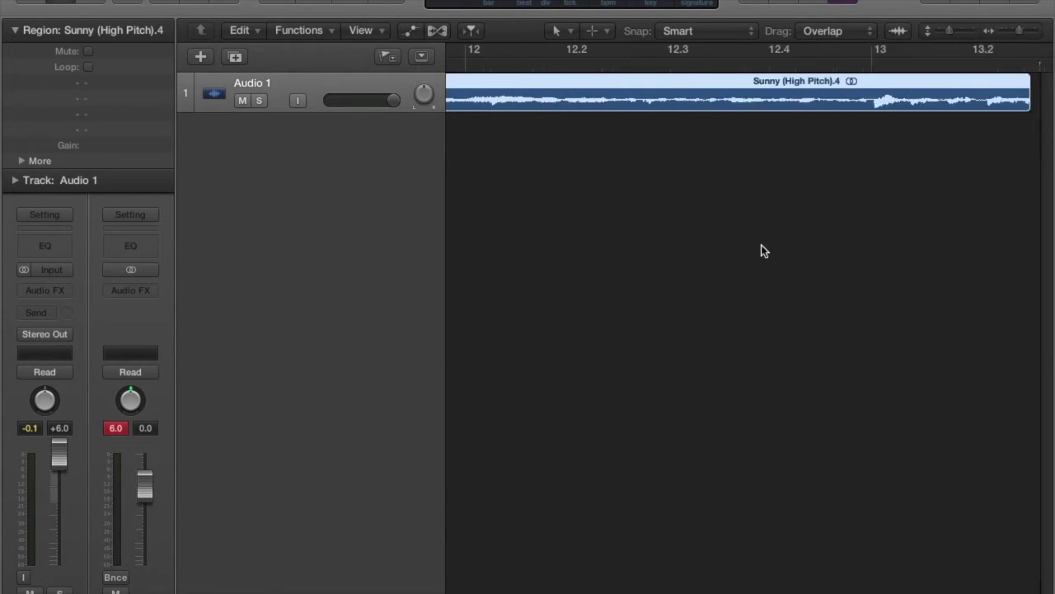
pyautogui.hscroll(10, 558, 590)
pyautogui.hscroll(-12, 558, 590)
pyautogui.hscroll(8, 512, 588)
pyautogui.hscroll(-2, 512, 589)
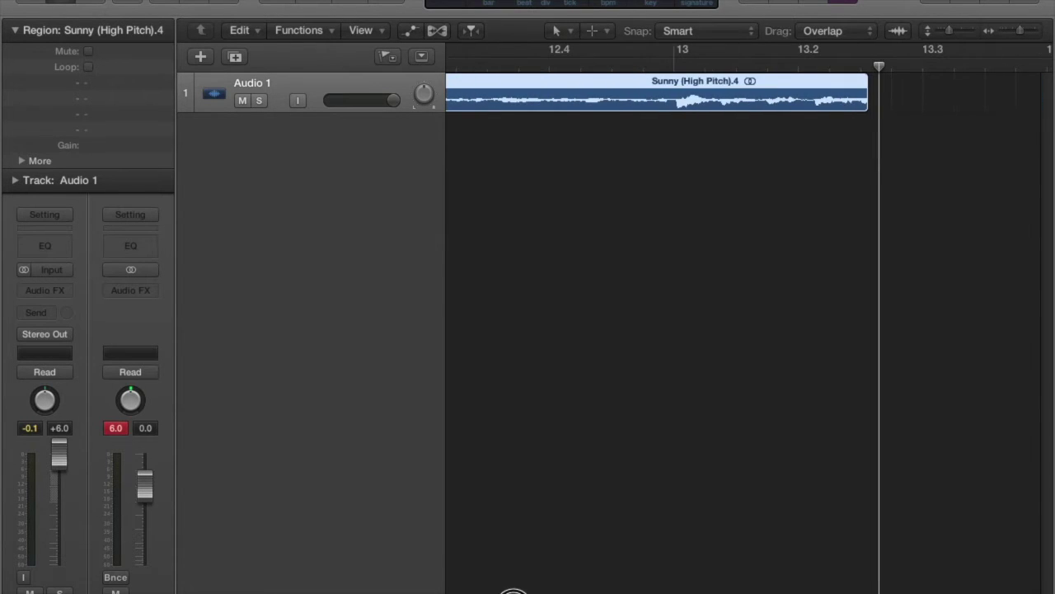
pyautogui.press('z')
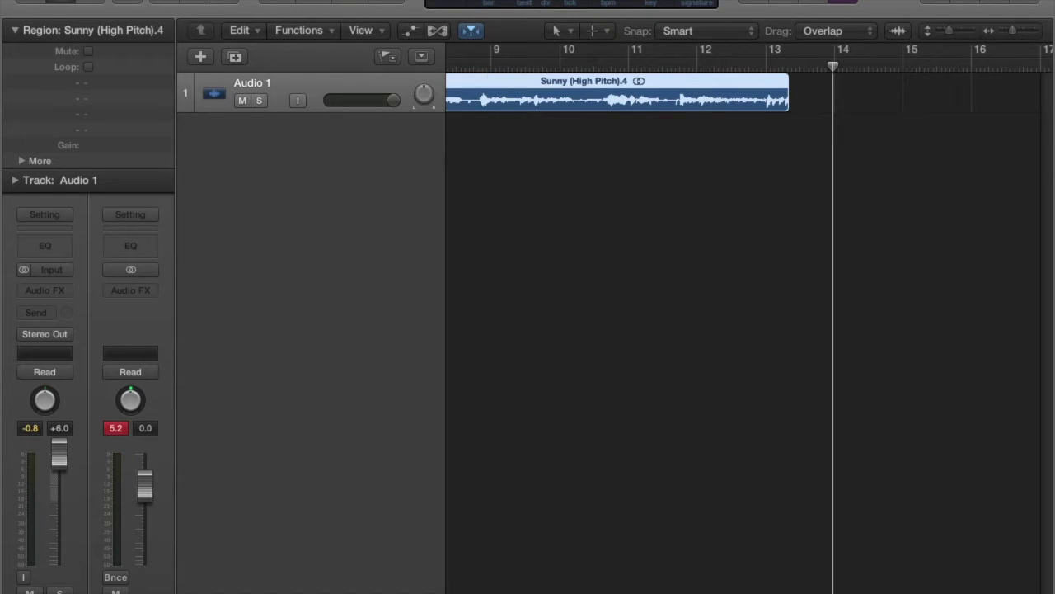
pyautogui.hscroll(-2, 750, 320)
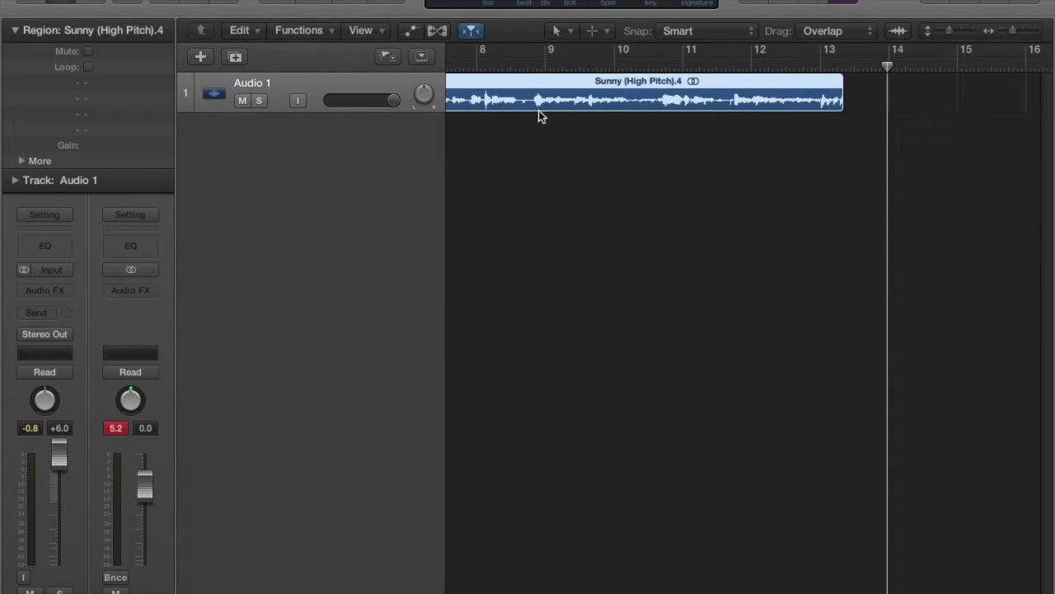
# - Play the end of the region from bar 11 to check its closing bars
pyautogui.click(548, 69)
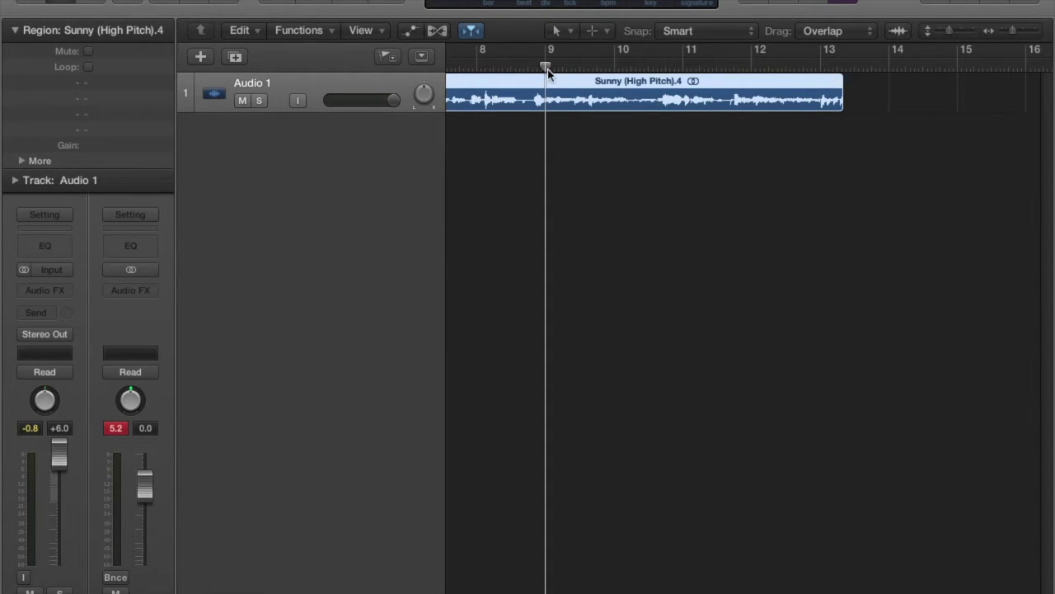
pyautogui.click(614, 70)
pyautogui.click(683, 66)
pyautogui.press('space')
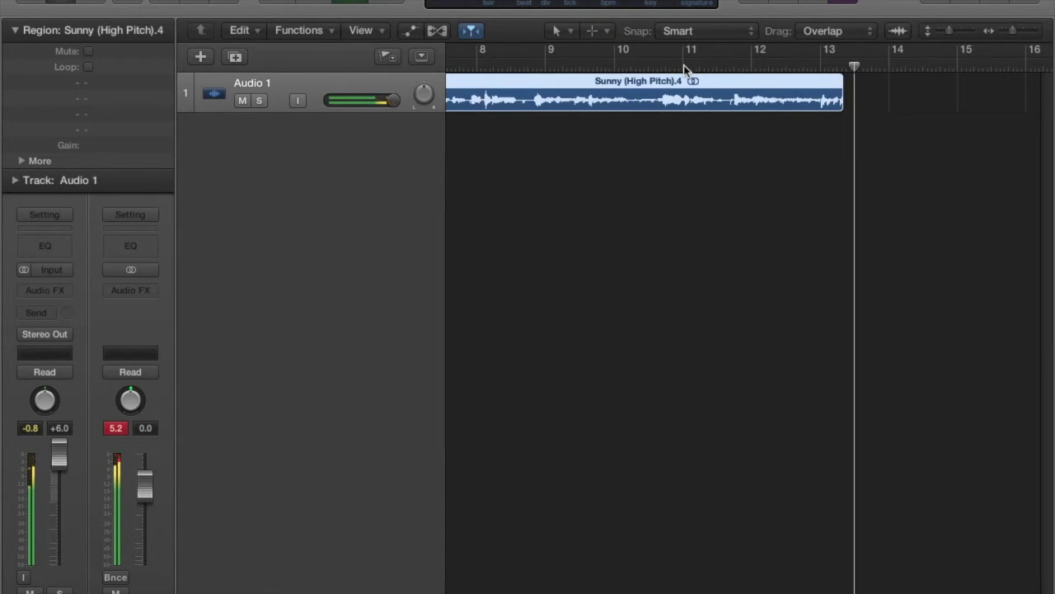
# - Stop playback, return the playhead to bar 1 and add a new audio track below Audio 1
pyautogui.press('space')
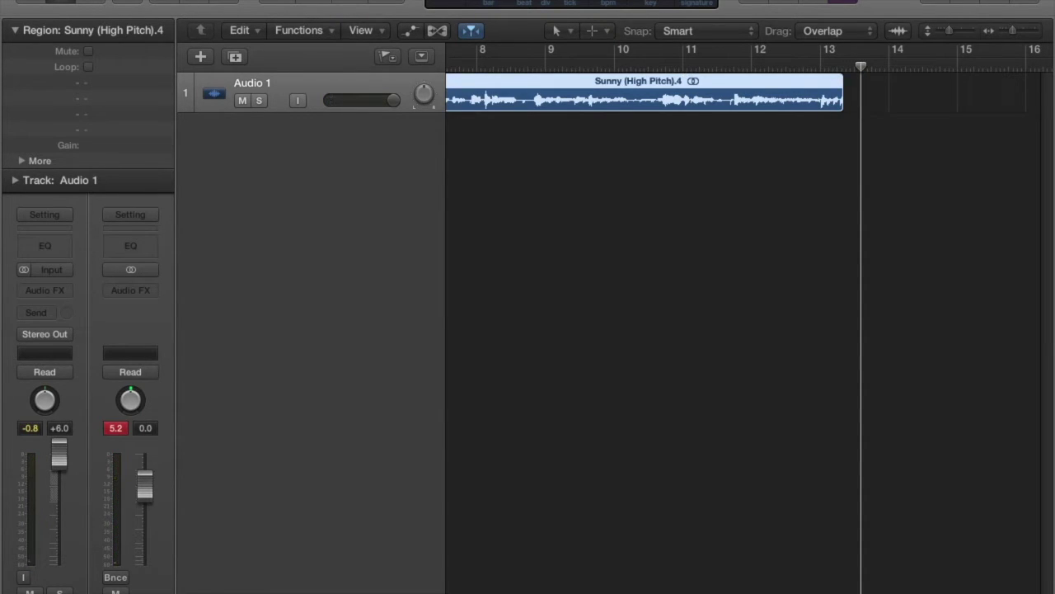
pyautogui.press('Return')
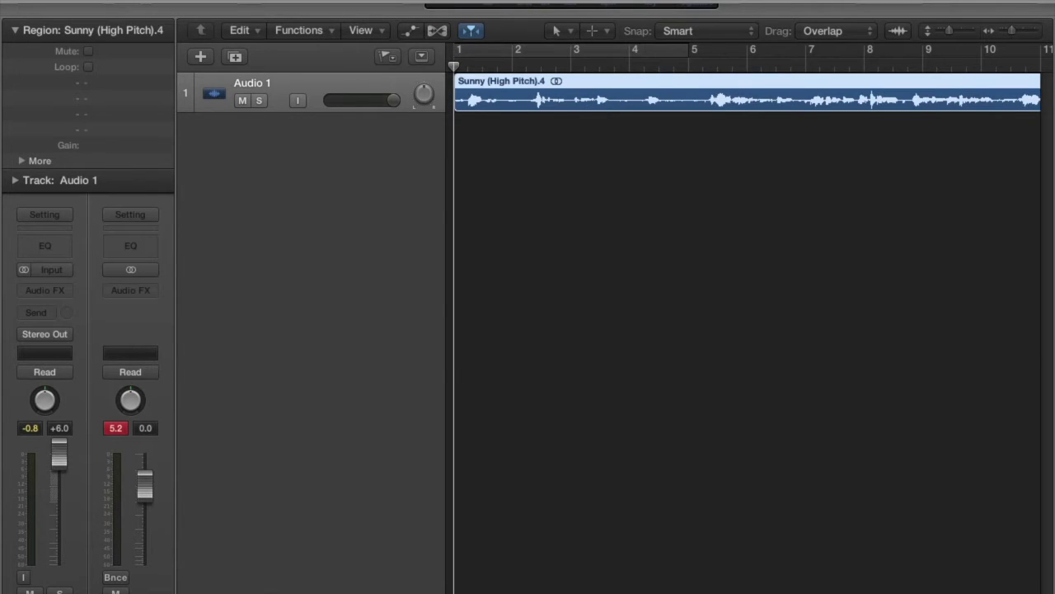
pyautogui.click(206, 0)
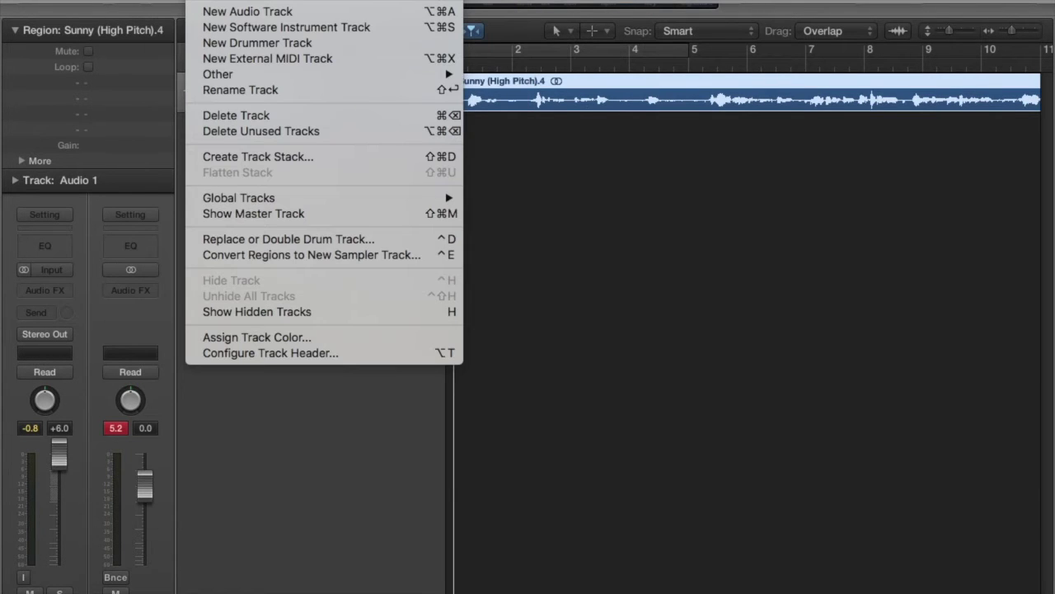
pyautogui.click(241, 12)
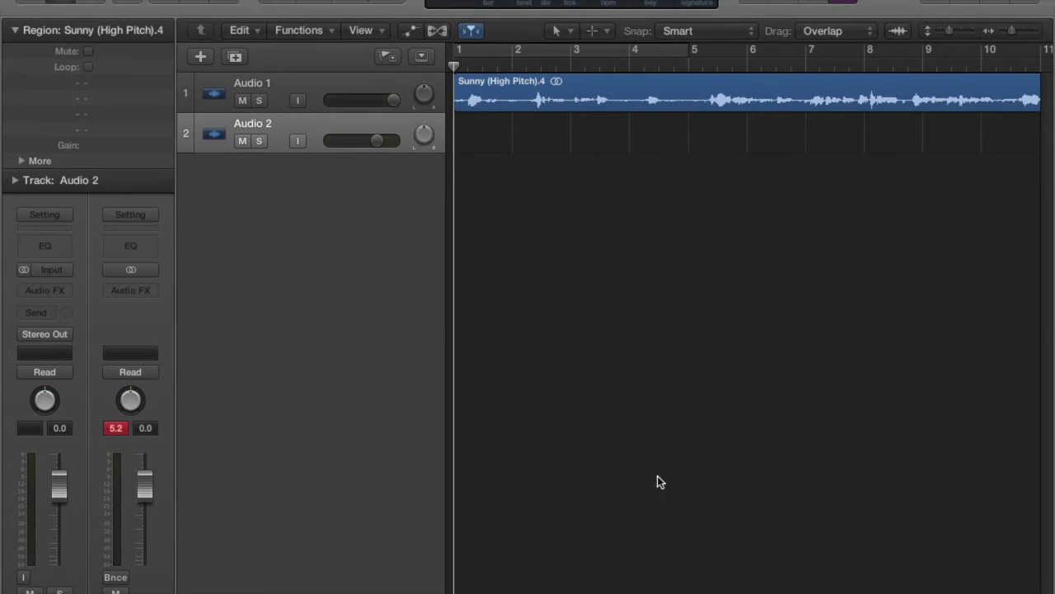
# - Place the playhead just past the end of the Audio 1 region, preview Sunny Sample 1.wav and import it onto Audio 2
pyautogui.hscroll(10, 746, 330)
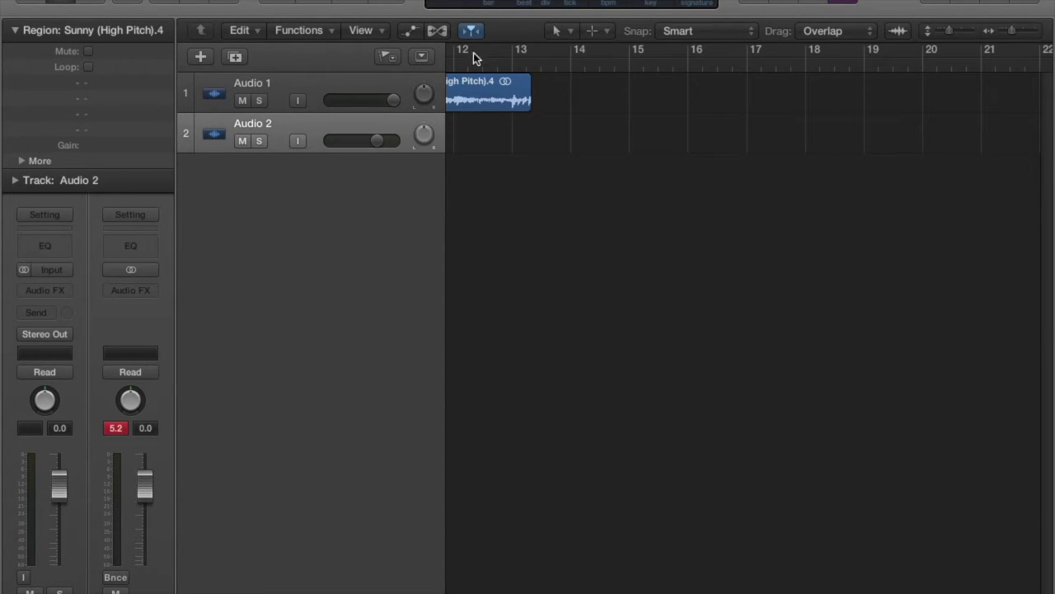
pyautogui.click(556, 71)
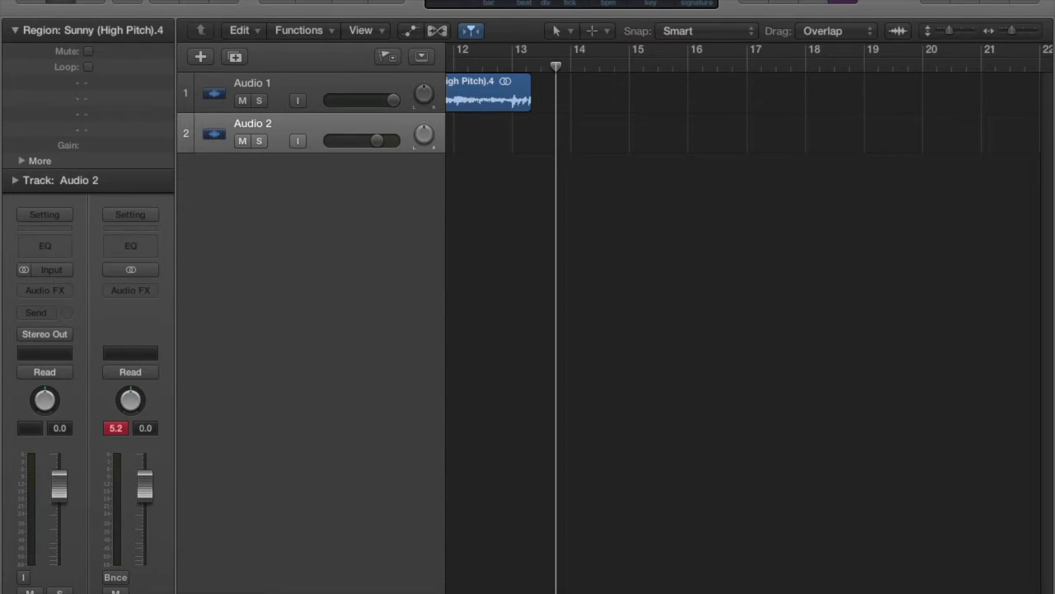
pyautogui.click(130, 2)
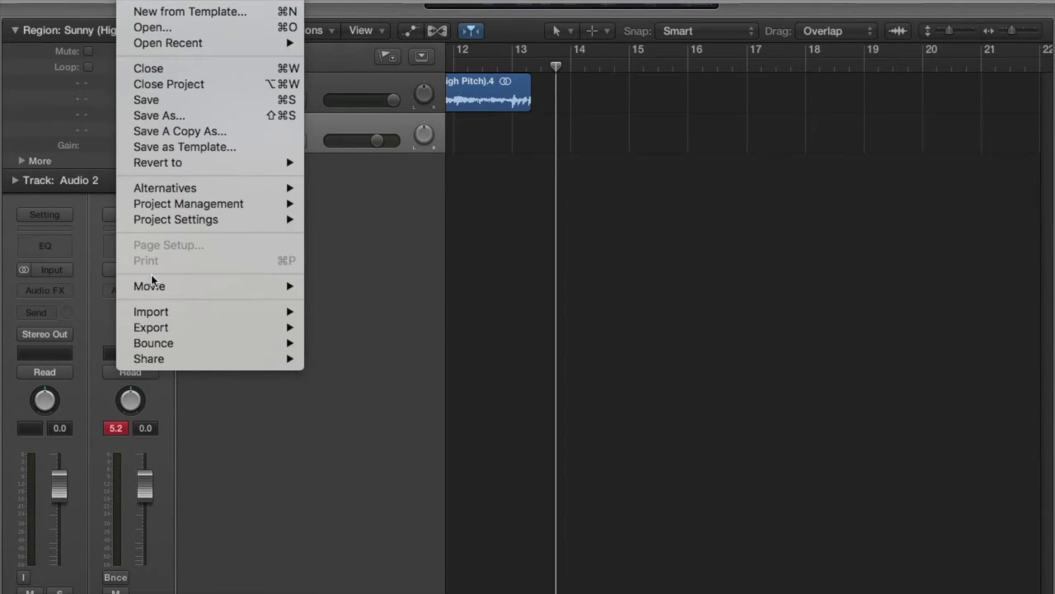
pyautogui.moveTo(163, 314)
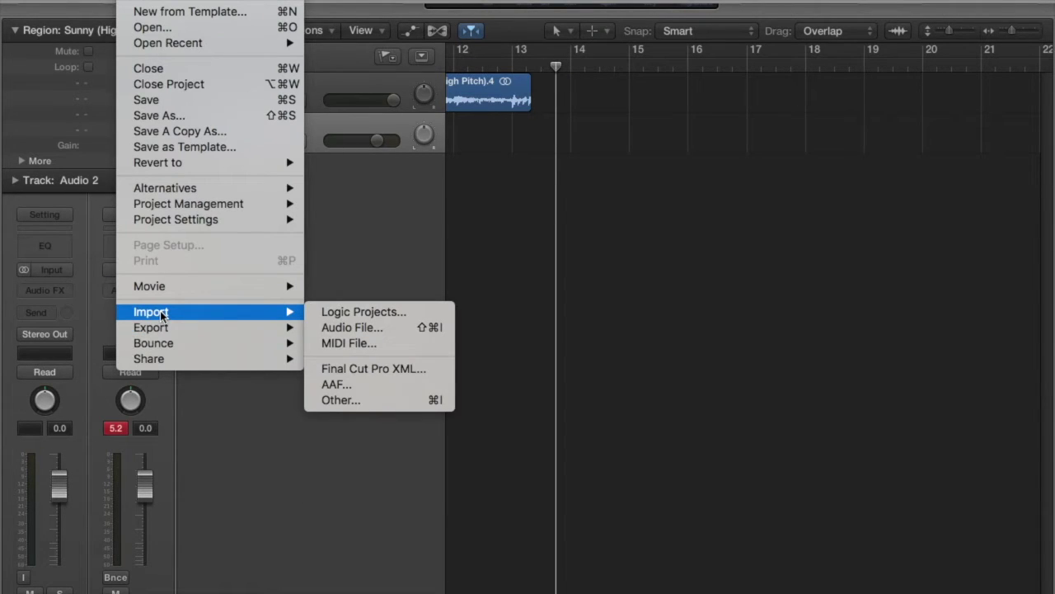
pyautogui.click(354, 328)
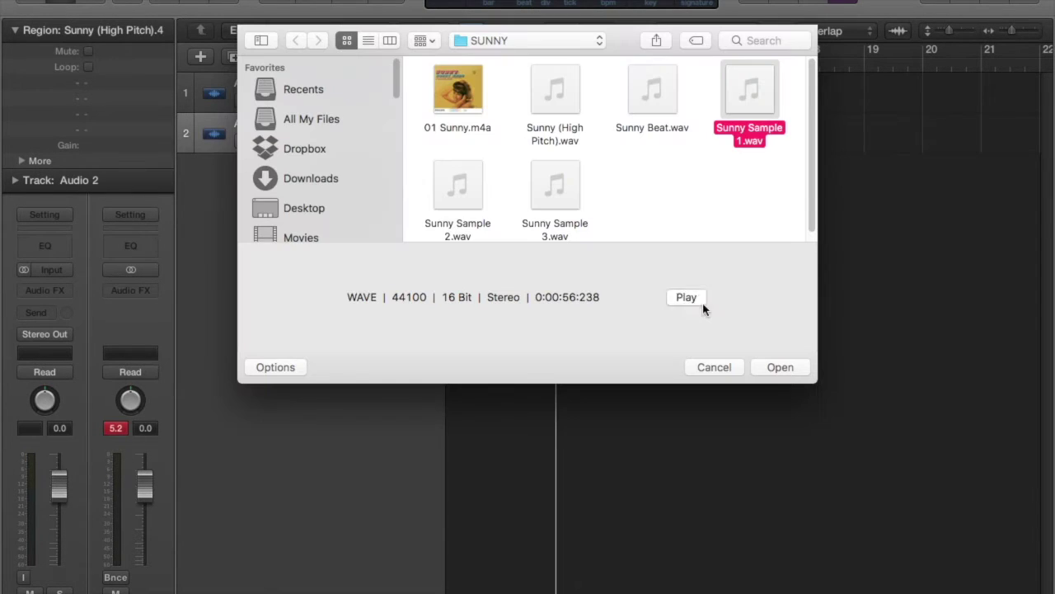
pyautogui.click(697, 301)
pyautogui.click(687, 297)
pyautogui.click(784, 368)
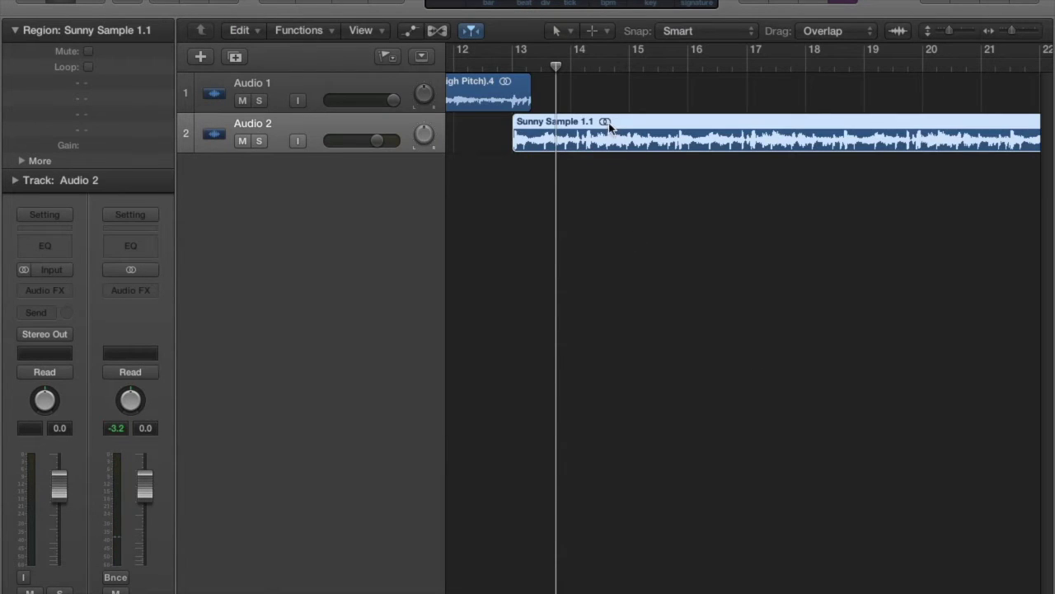
# - Move the Sunny Sample 1 region just past the end of the Audio 1 region and play the transition from about bar 9
pyautogui.click(728, 123)
pyautogui.moveTo(728, 124); pyautogui.dragTo(758, 124)
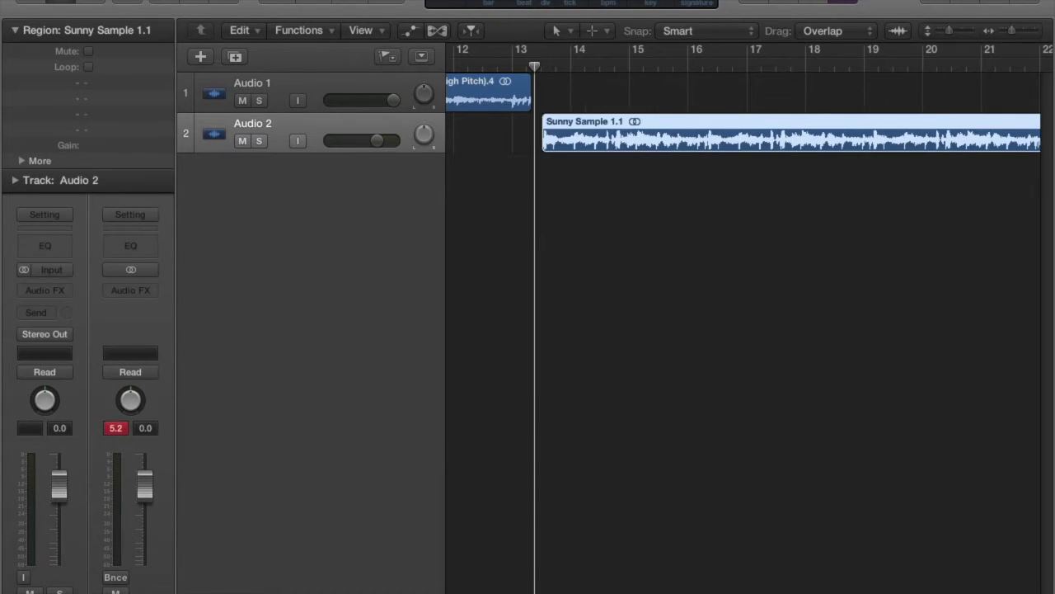
pyautogui.hscroll(-10, 742, 247)
pyautogui.click(527, 68)
pyautogui.click(468, 67)
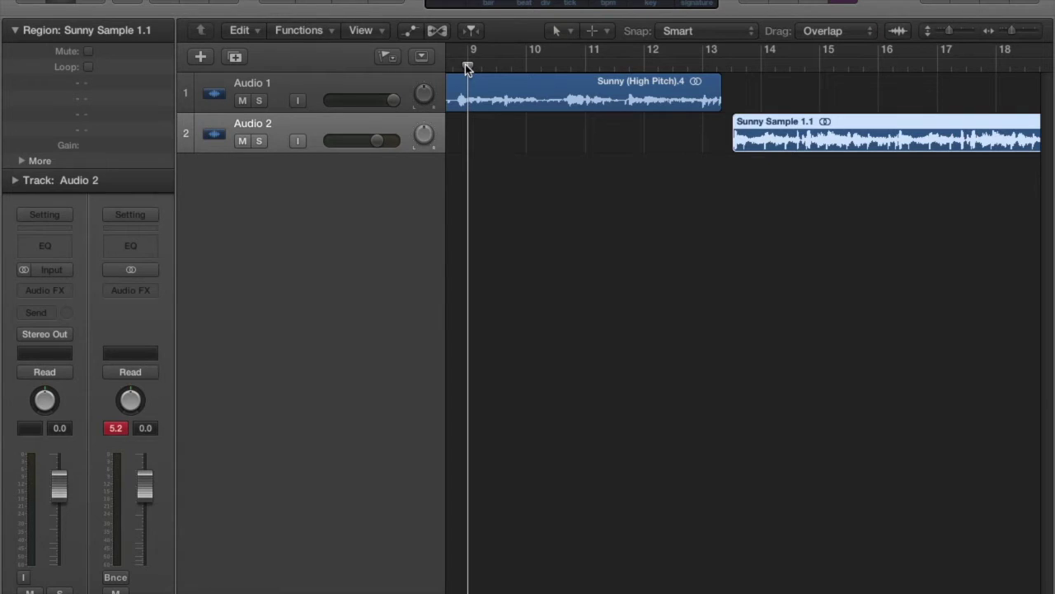
pyautogui.press('space')
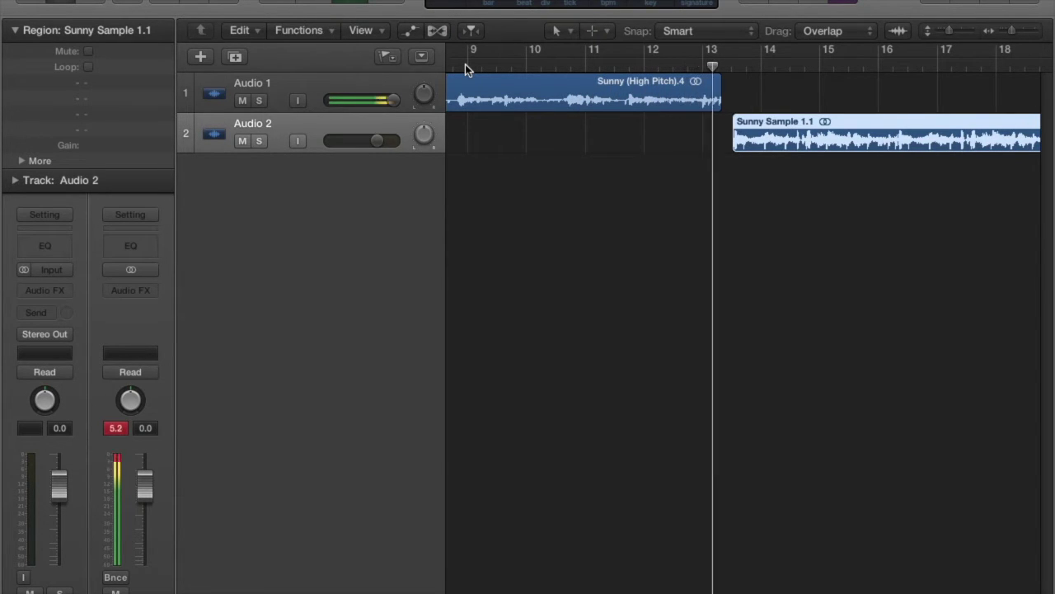
pyautogui.press('space')
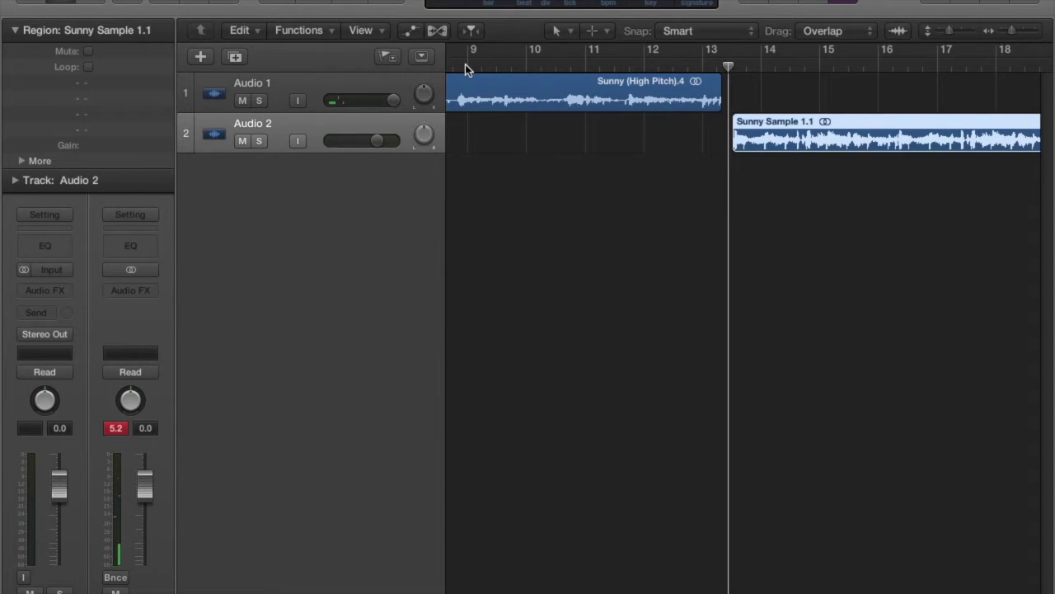
# - Shift the Sunny Sample 1 region earlier so it starts where the Audio 1 region ends, and play the transition from bar 11
pyautogui.click(884, 121)
pyautogui.moveTo(884, 121); pyautogui.dragTo(875, 121)
pyautogui.click(598, 63)
pyautogui.press('space')
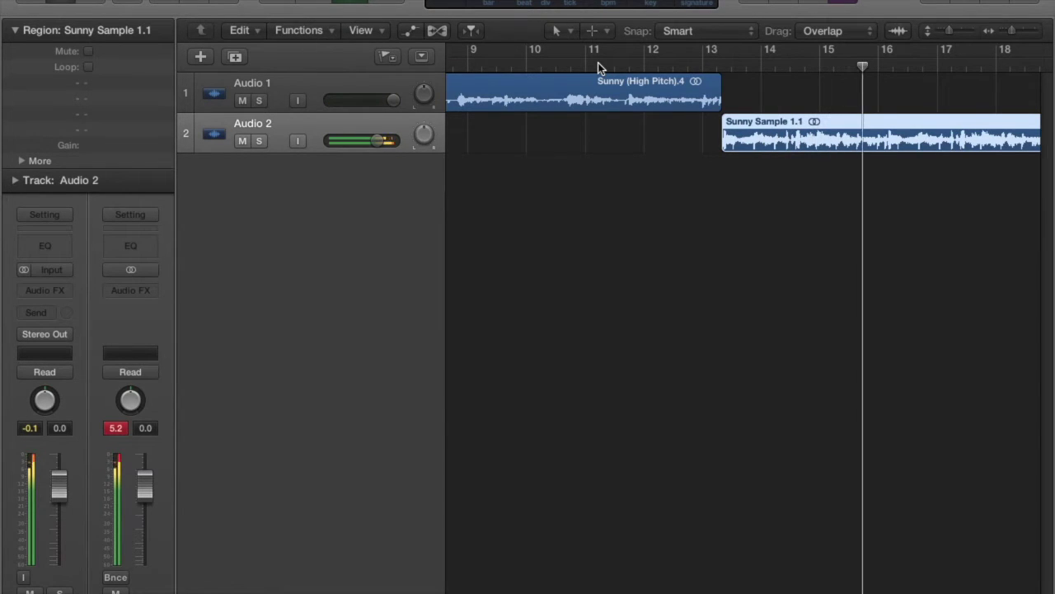
pyautogui.press('space')
# - Add a third audio track and import Sunny Beat.wav onto it
pyautogui.click(186, 1)
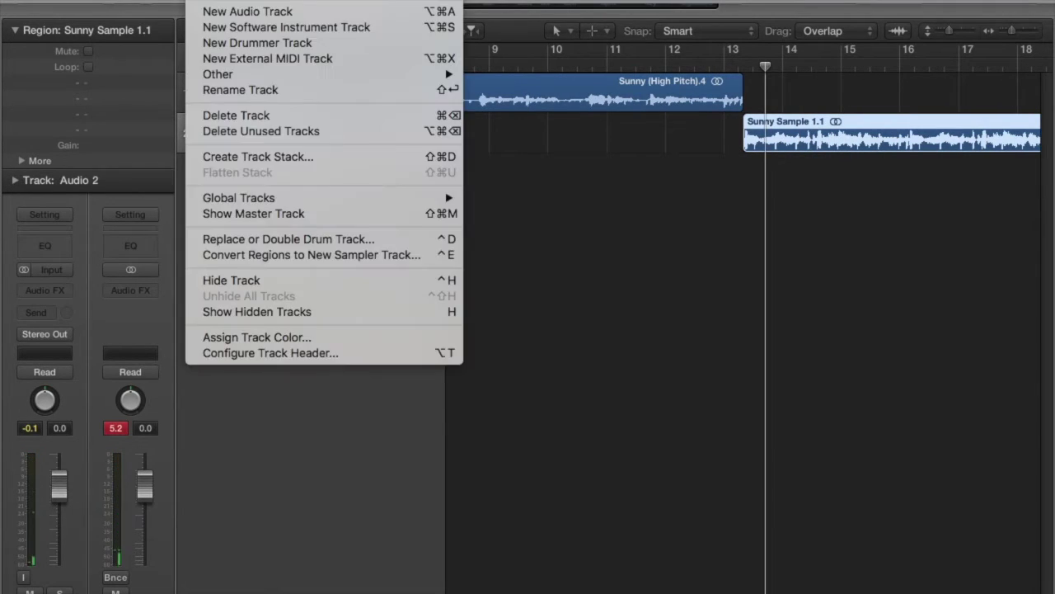
pyautogui.click(250, 13)
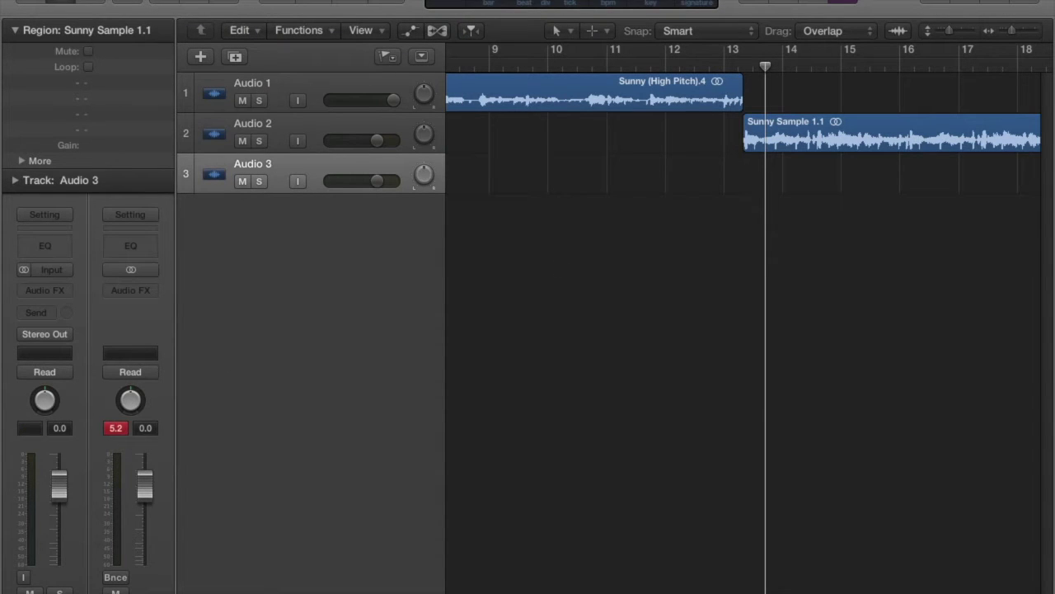
pyautogui.click(128, 2)
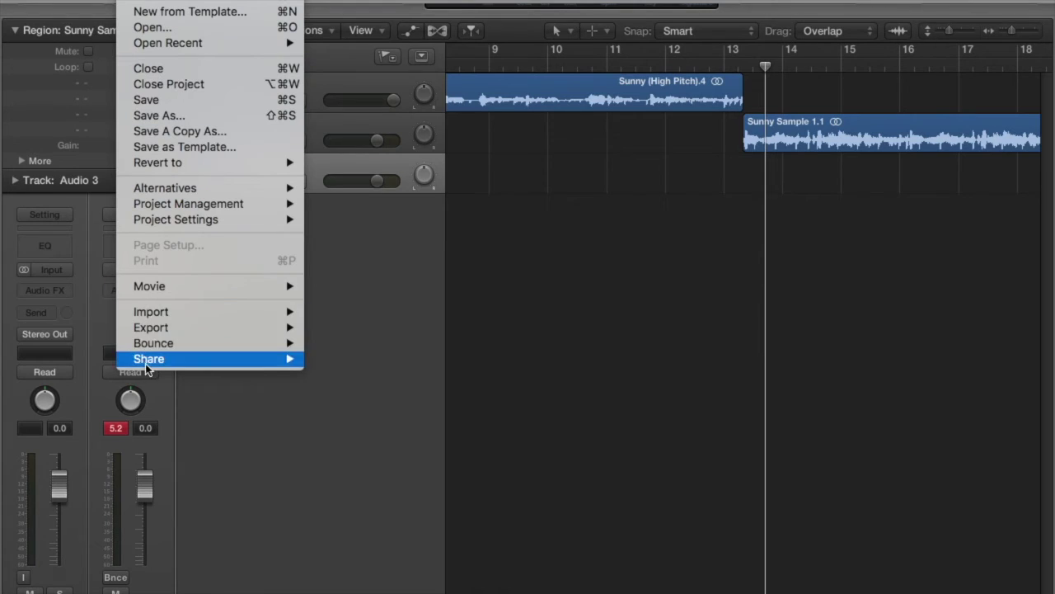
pyautogui.moveTo(167, 312)
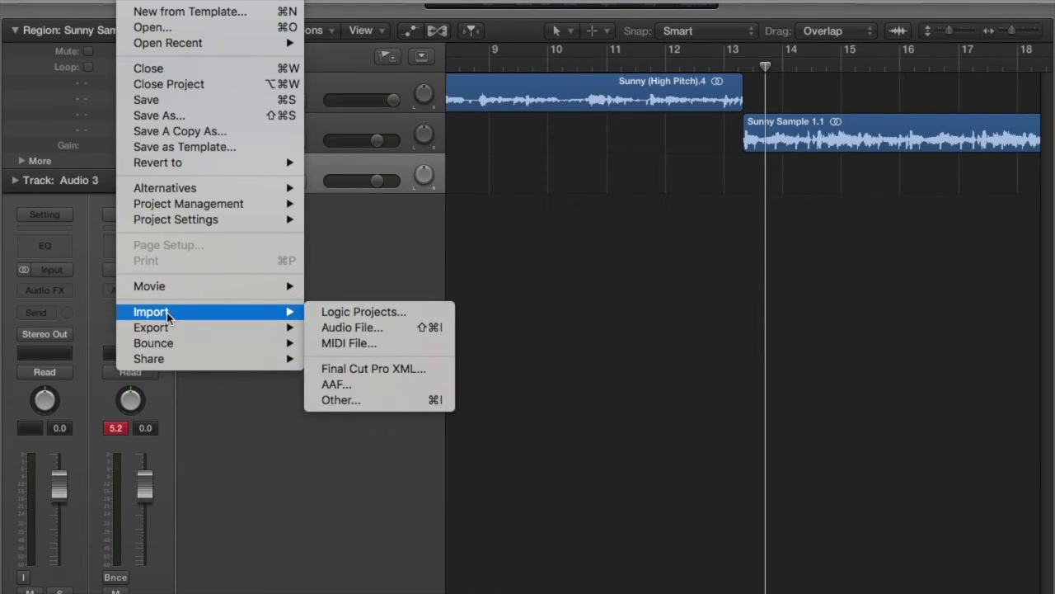
pyautogui.click(382, 330)
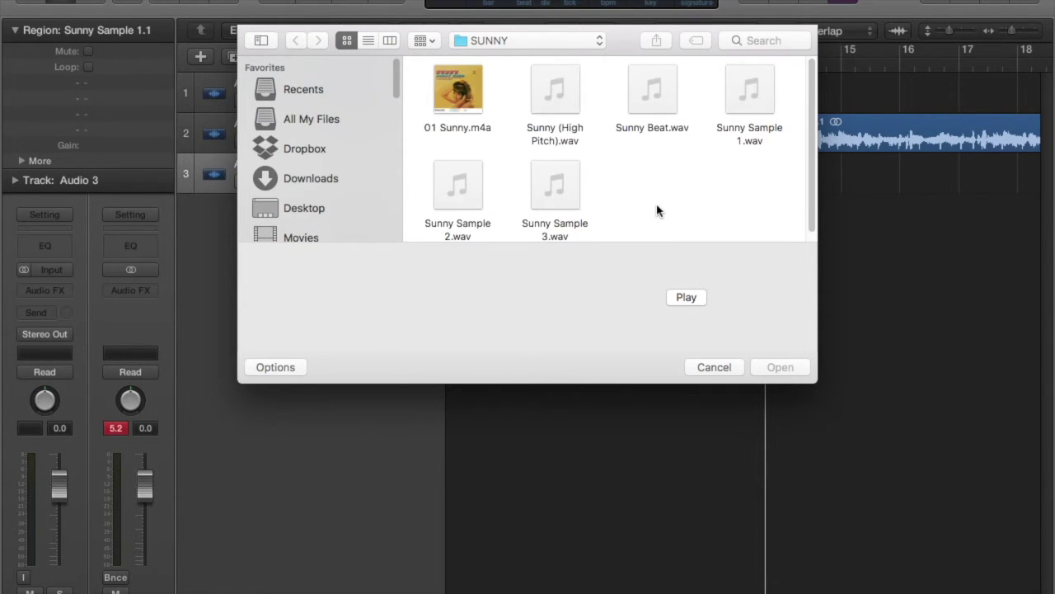
pyautogui.scroll(-1, 657, 211)
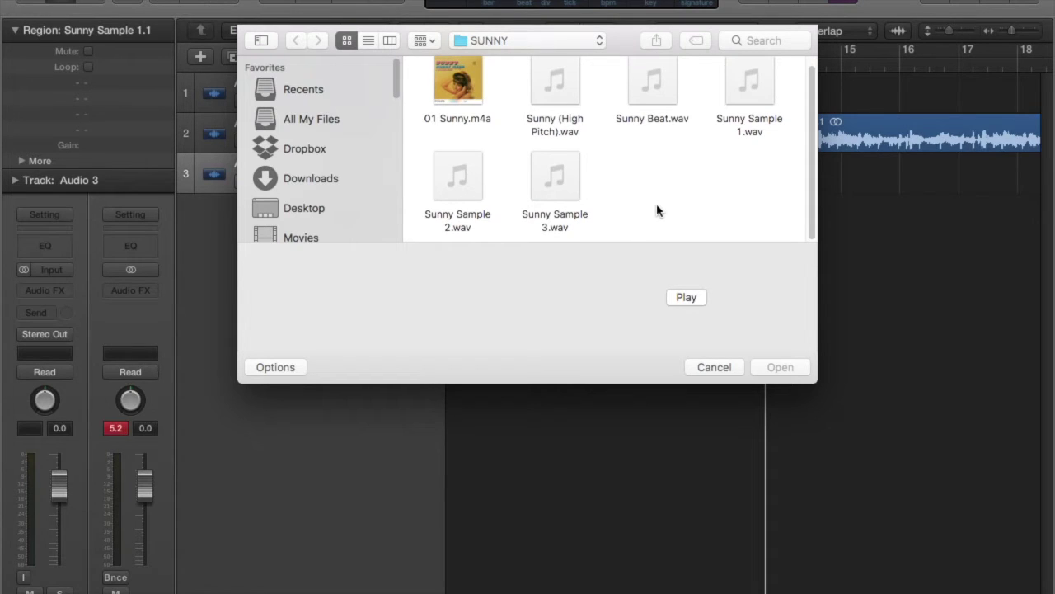
pyautogui.scroll(1, 649, 206)
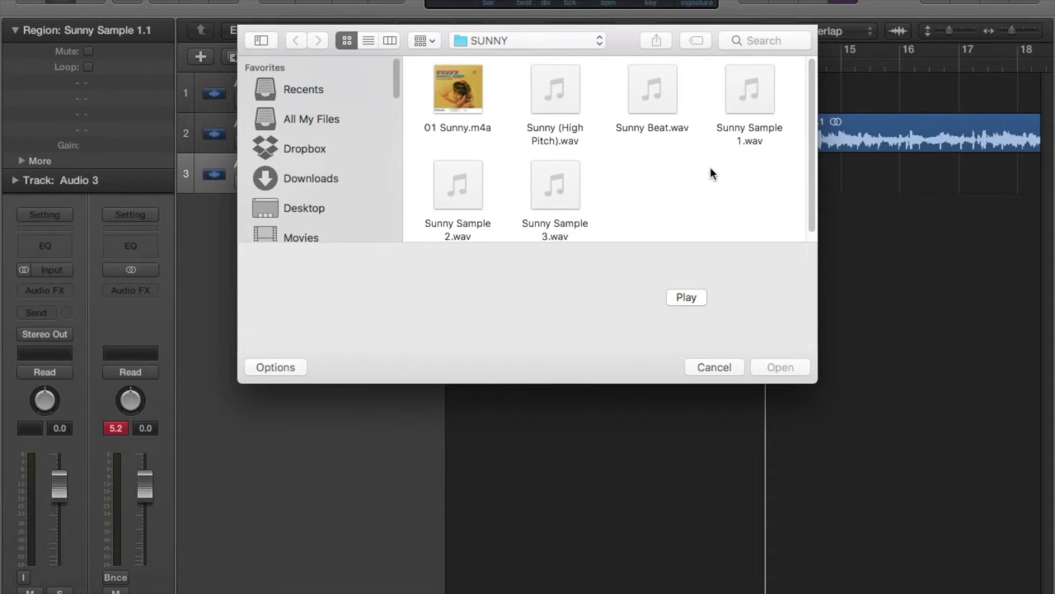
pyautogui.scroll(-1, 714, 174)
pyautogui.click(636, 132)
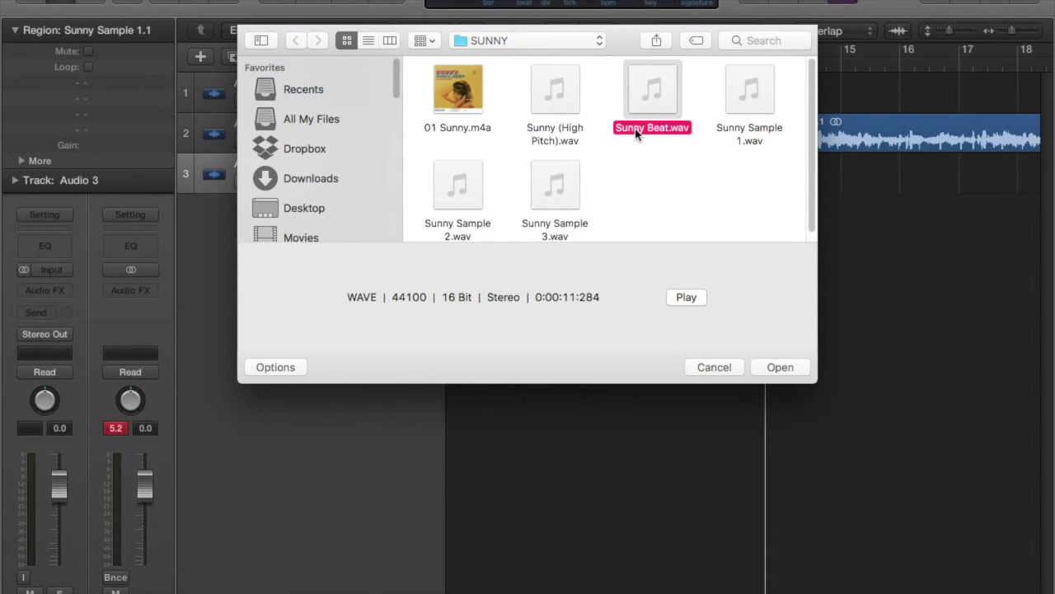
pyautogui.moveTo(654, 90)
pyautogui.click(653, 90)
pyautogui.click(767, 369)
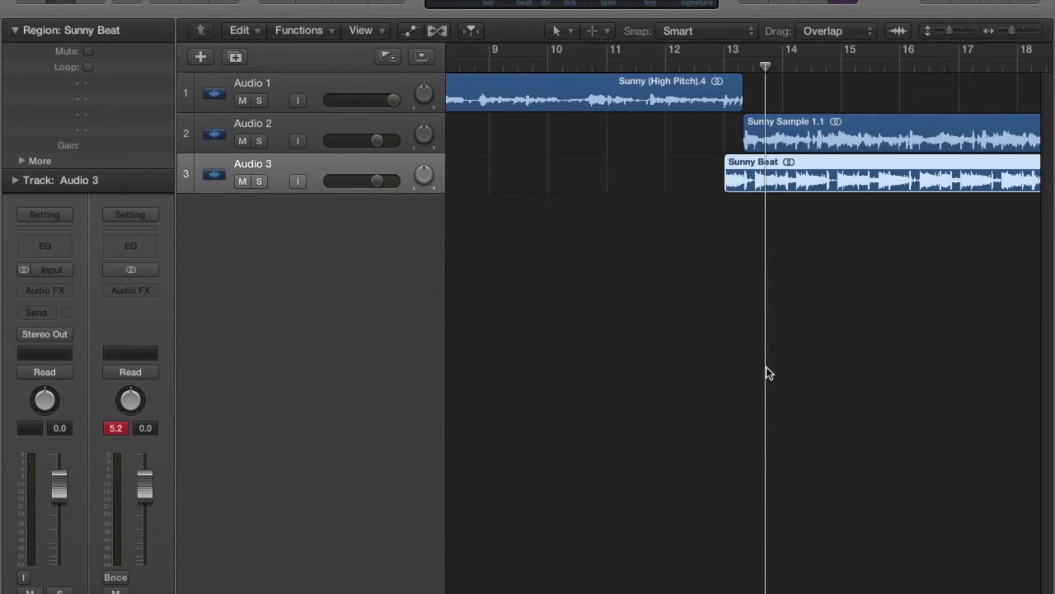
# - Align the start of the Sunny Beat region with the Sunny Sample 1 region and play both from shortly before their start
pyautogui.moveTo(841, 163); pyautogui.dragTo(824, 162)
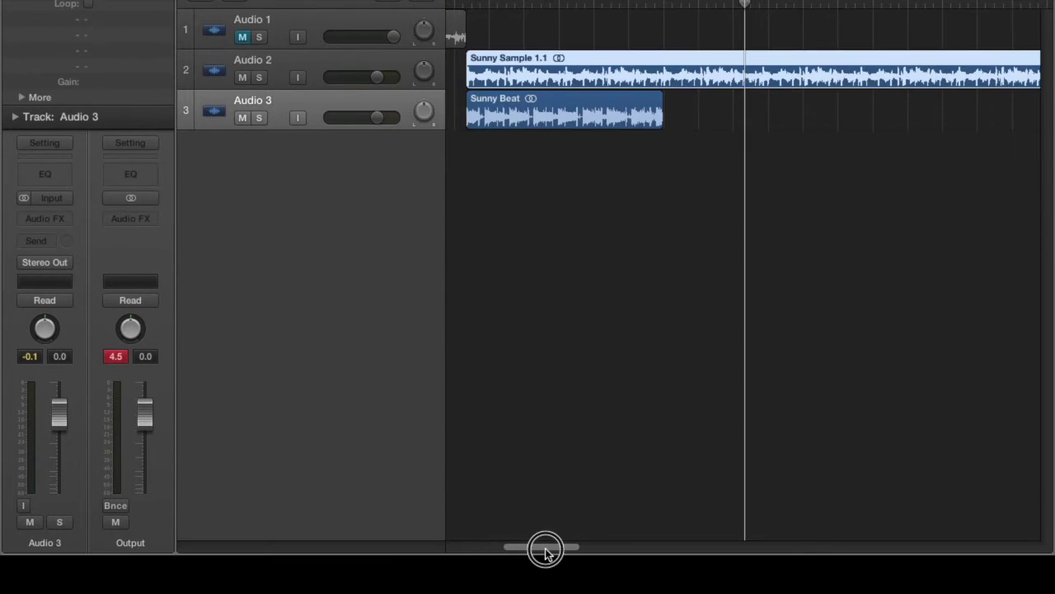
pyautogui.moveTo(545, 551); pyautogui.dragTo(519, 551)
pyautogui.click(592, 5)
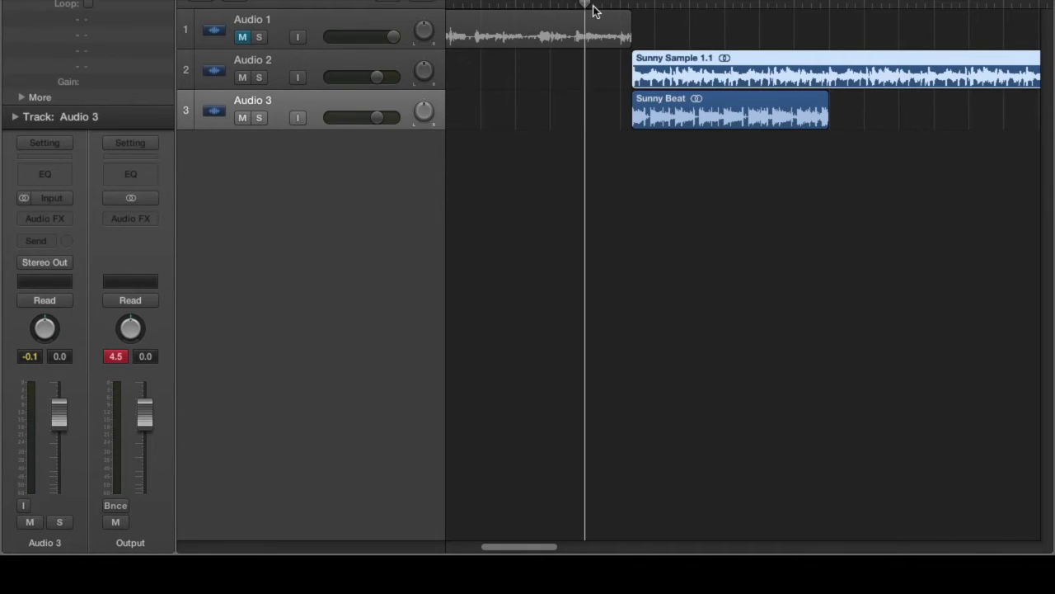
pyautogui.press('space')
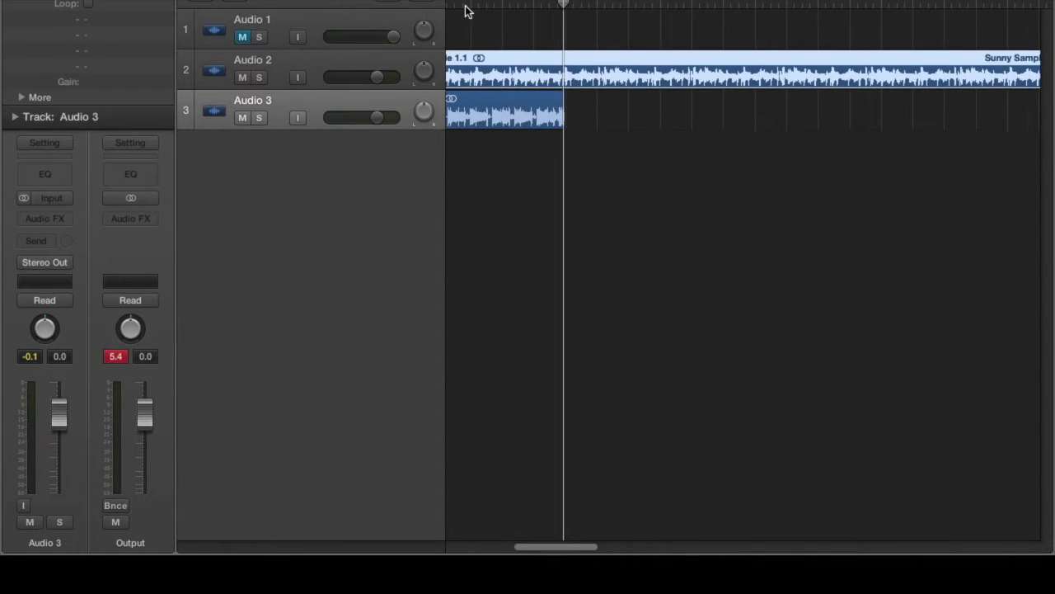
# - Unmute Audio 1, solo Audio 3 and place the playhead at the start of the Sunny Beat region
pyautogui.click(243, 37)
pyautogui.click(256, 119)
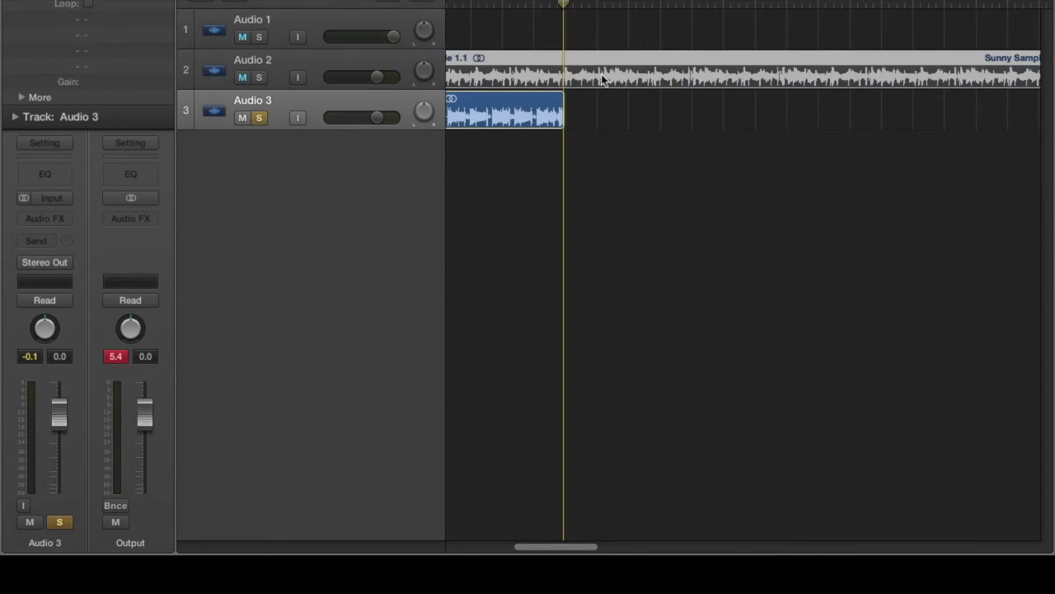
pyautogui.moveTo(584, 547); pyautogui.dragTo(547, 569)
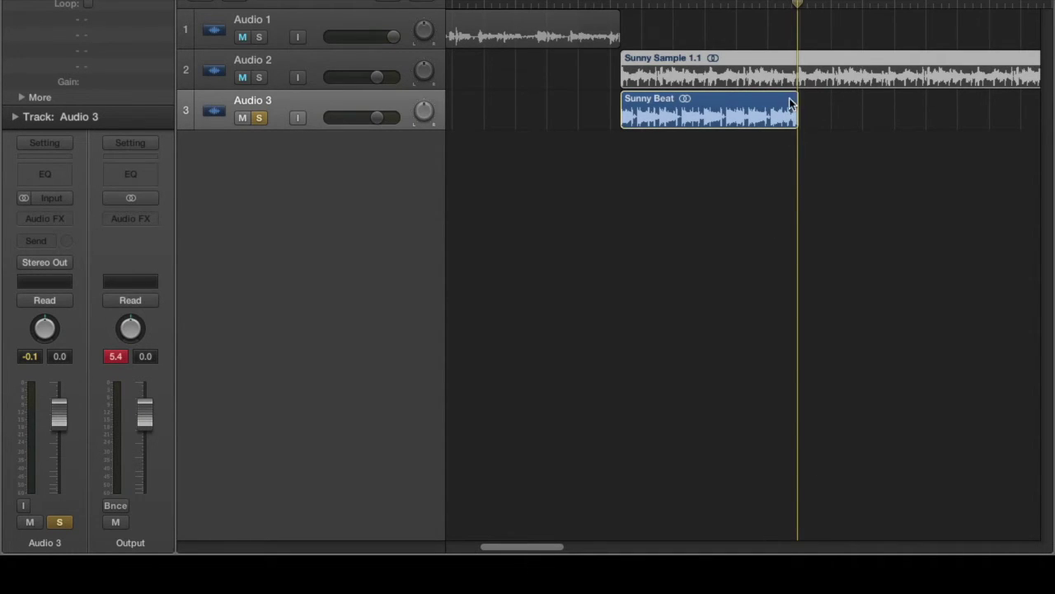
pyautogui.click(611, 4)
pyautogui.moveTo(612, 4); pyautogui.dragTo(619, 5)
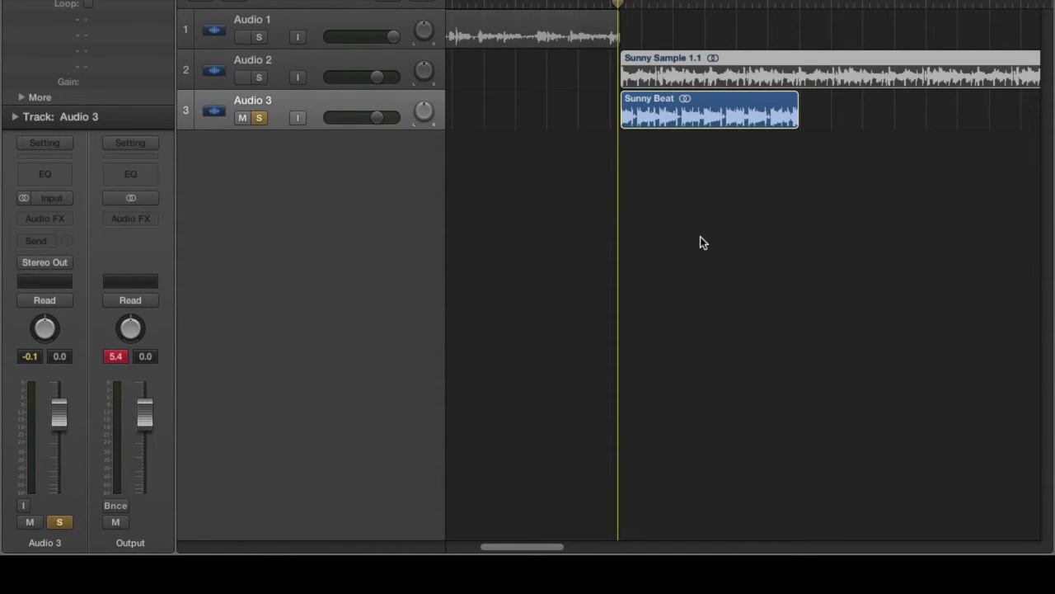
# - Try looping the Sunny Beat region by playing past its first repeat, and turn the loop off again
pyautogui.press('l')
pyautogui.press('space')
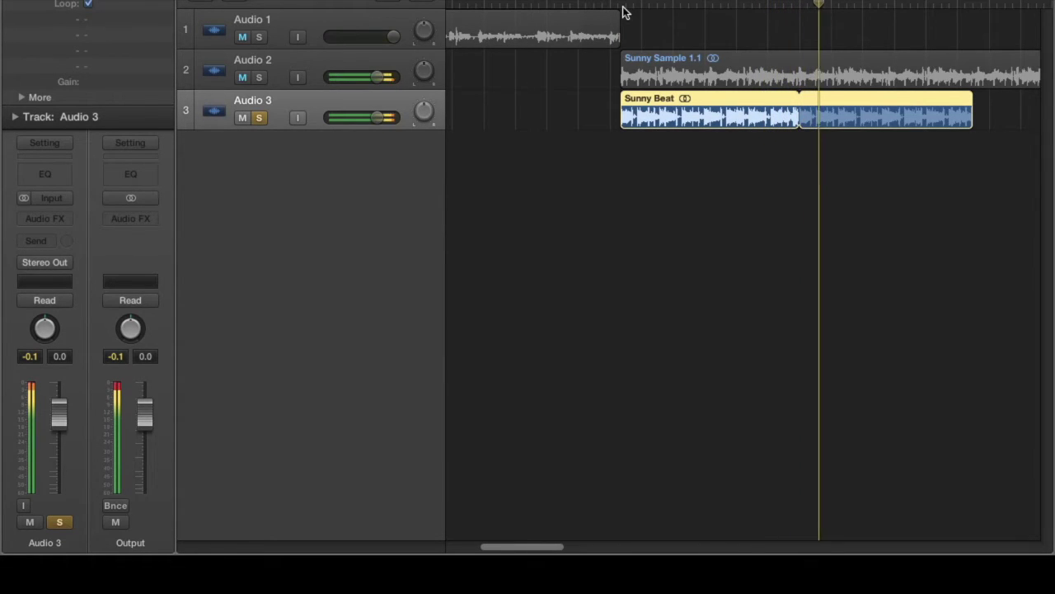
pyautogui.press('space')
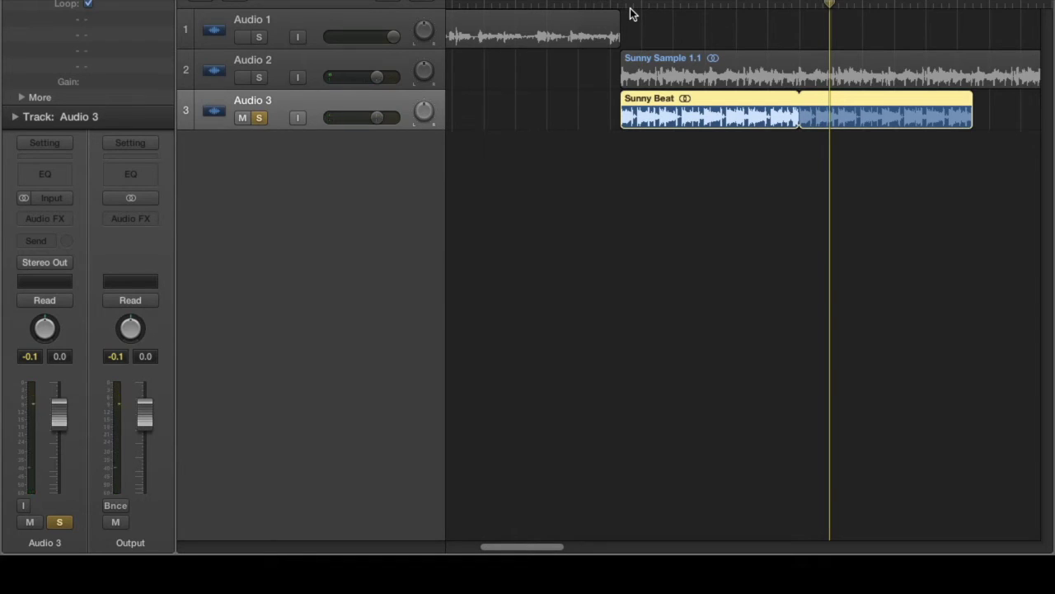
pyautogui.press('Delete')
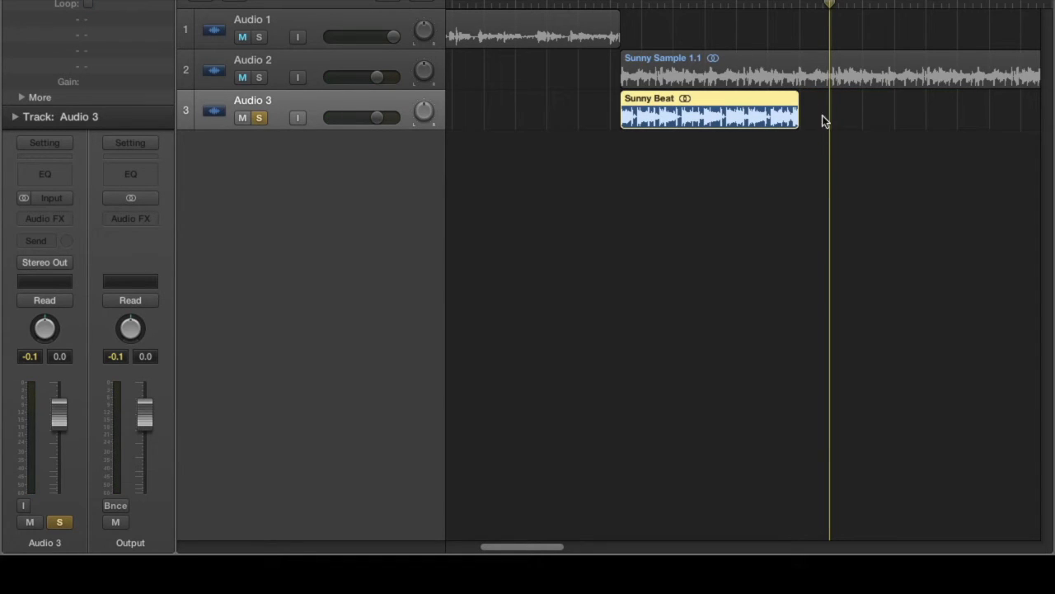
pyautogui.rightClick(705, 101)
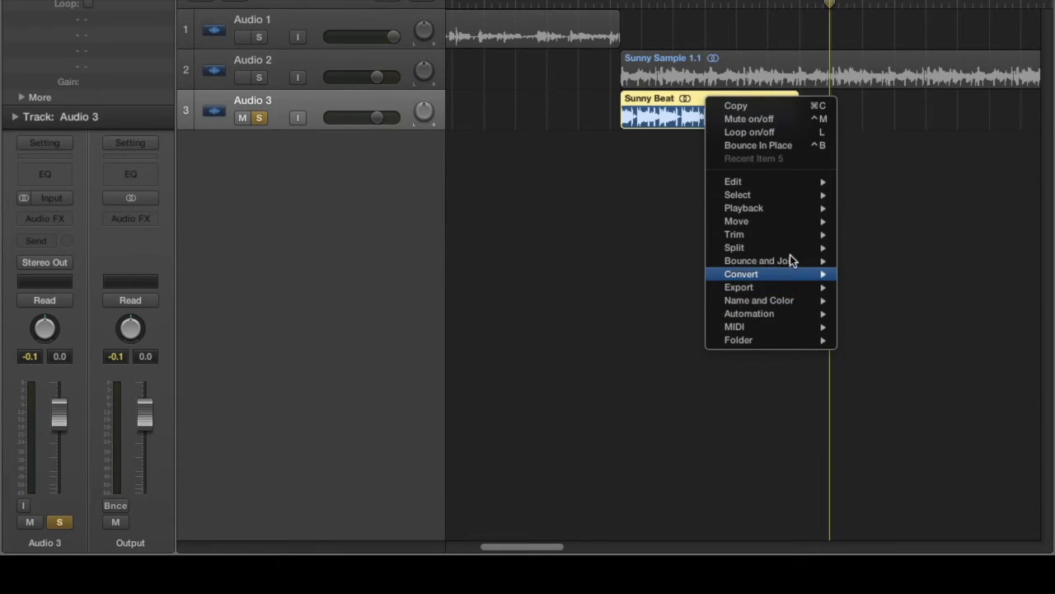
pyautogui.click(658, 208)
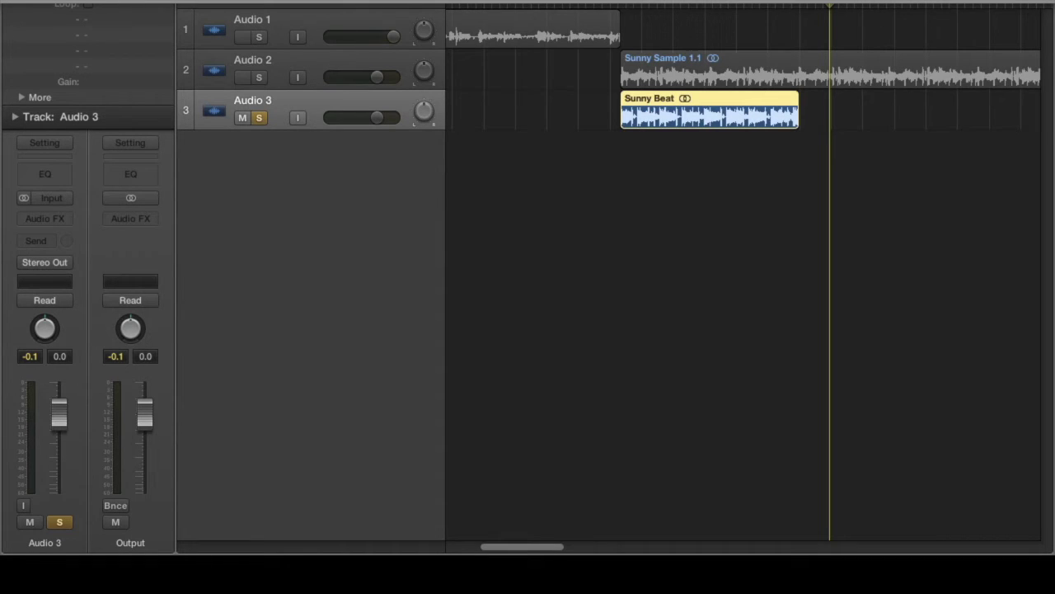
# - Import a second copy of Sunny Beat.wav onto Audio 3 and place it directly after the first Sunny Beat region
pyautogui.click(132, 0)
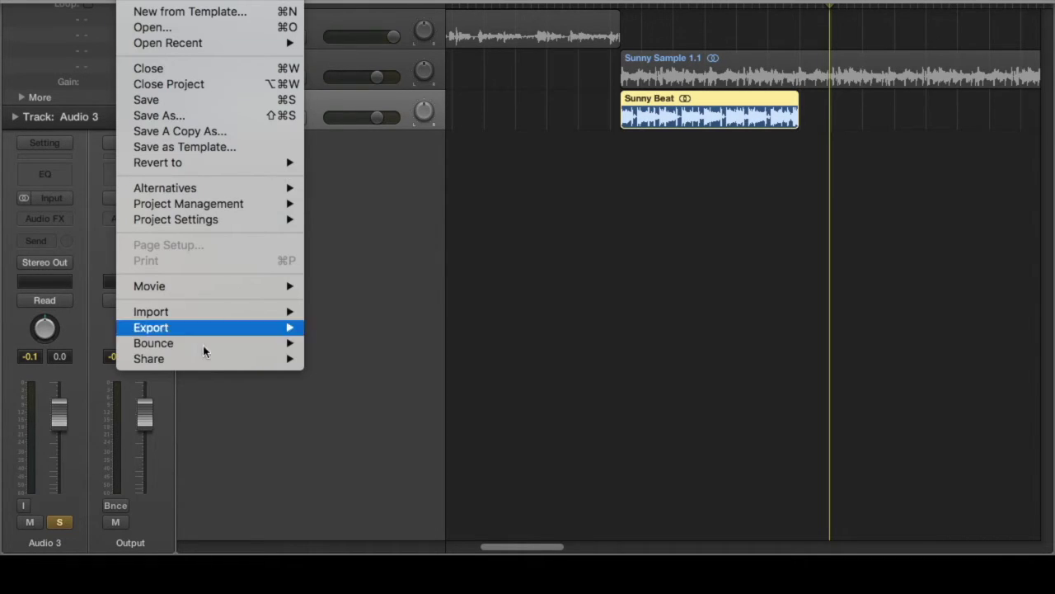
pyautogui.moveTo(208, 320)
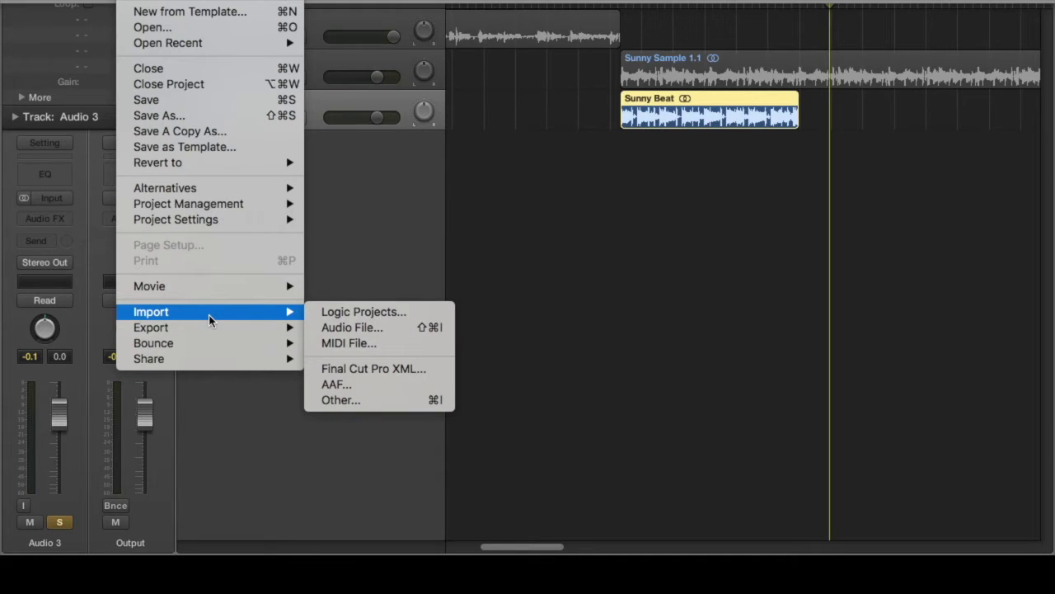
pyautogui.click(363, 328)
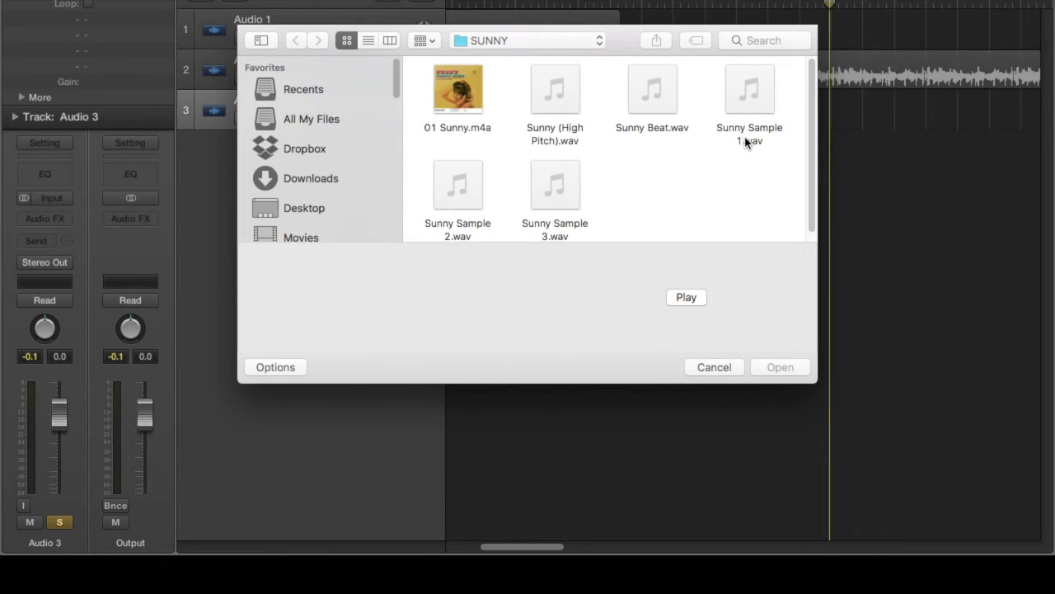
pyautogui.click(686, 131)
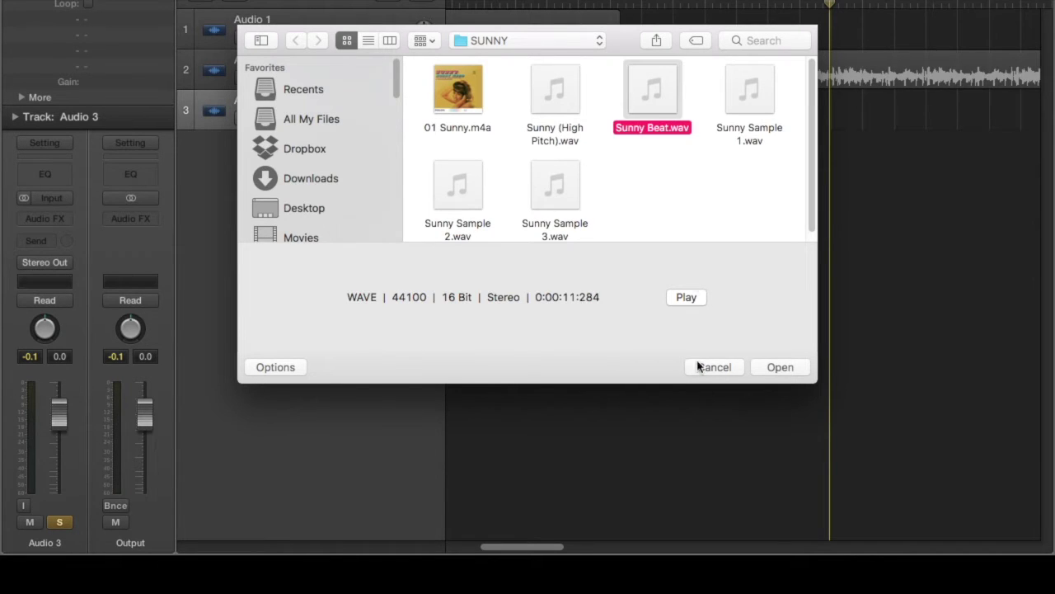
pyautogui.click(780, 367)
pyautogui.moveTo(857, 99); pyautogui.dragTo(877, 100)
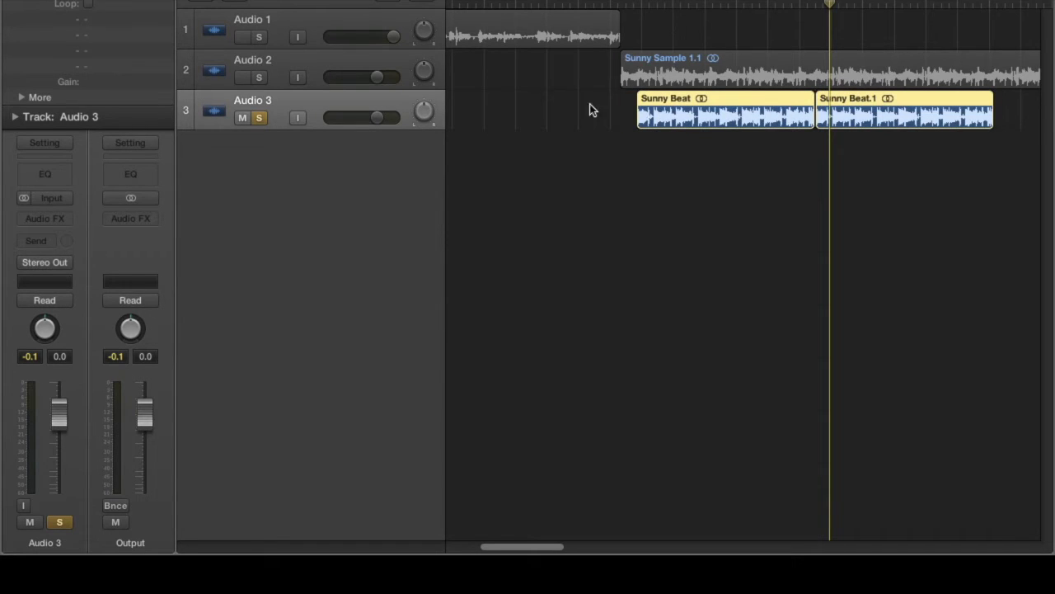
# - Move the second Sunny Beat region away from the first and play the end of the first to locate its loop point
pyautogui.click(784, 179)
pyautogui.click(855, 100)
pyautogui.moveTo(871, 97); pyautogui.dragTo(878, 99)
pyautogui.click(767, 4)
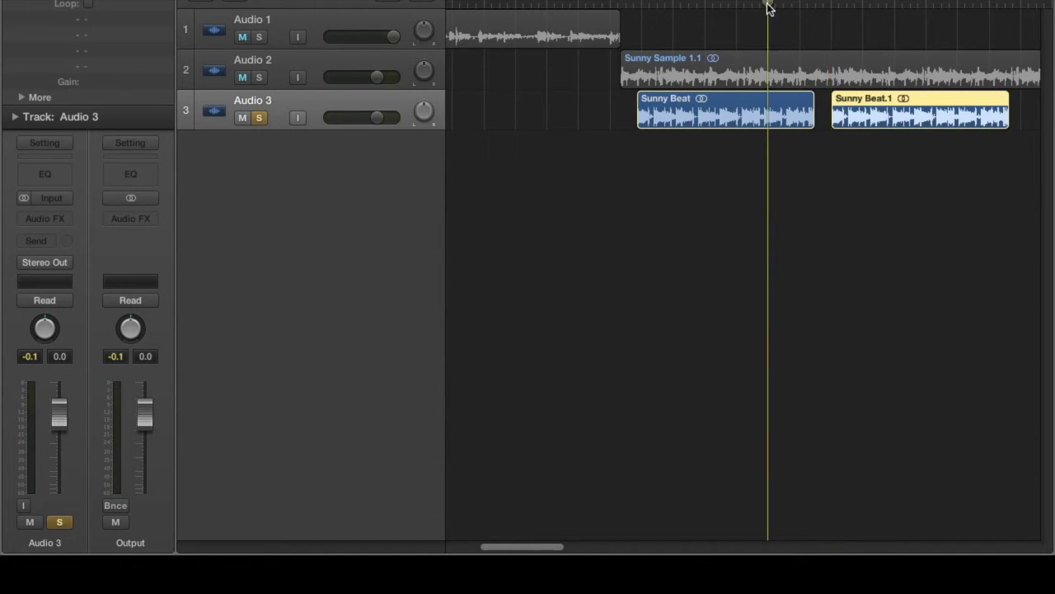
pyautogui.press('space')
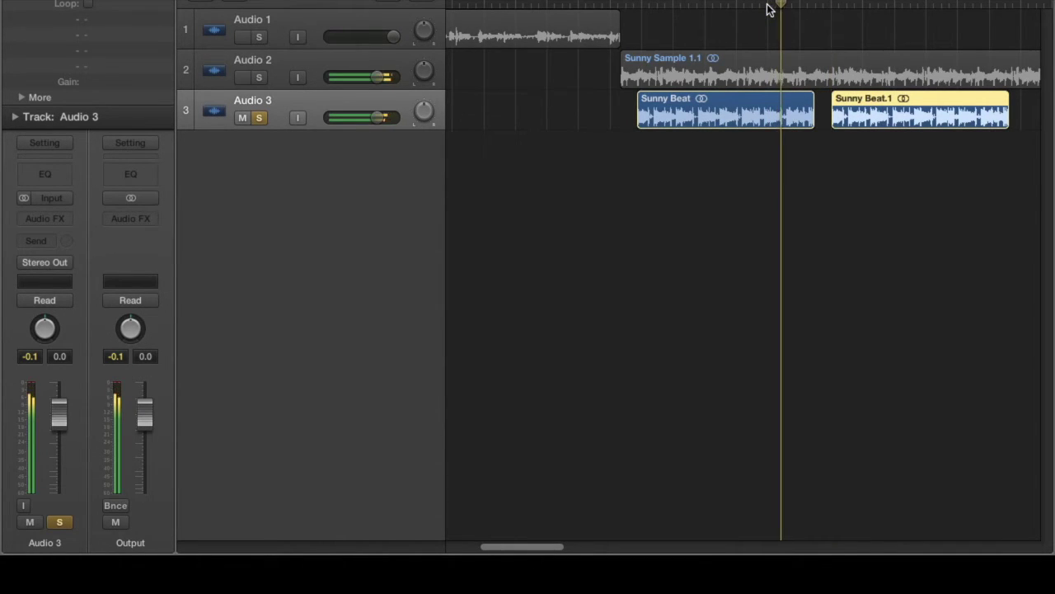
pyautogui.press('space')
# - Move the second Sunny Beat region back and trim the silent tail off the end of the first at the playhead
pyautogui.moveTo(889, 100); pyautogui.dragTo(871, 99)
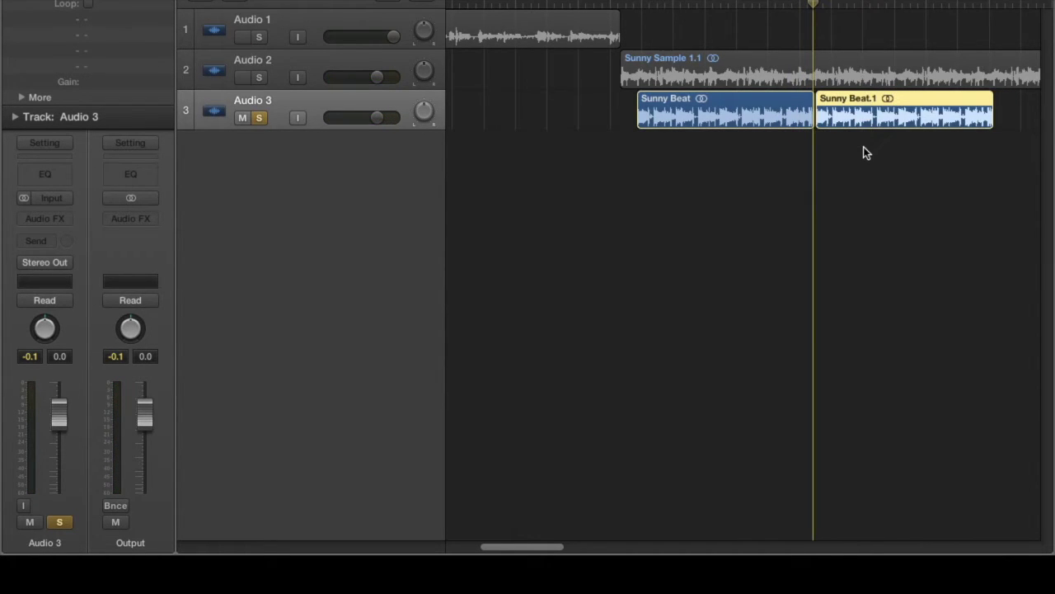
pyautogui.press('super+Right')
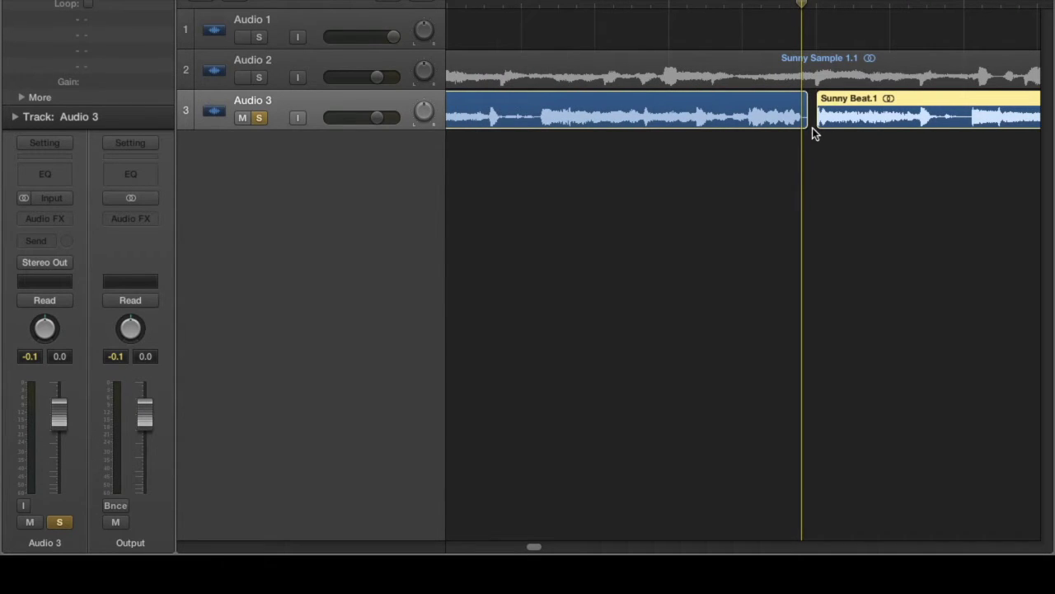
pyautogui.click(805, 122)
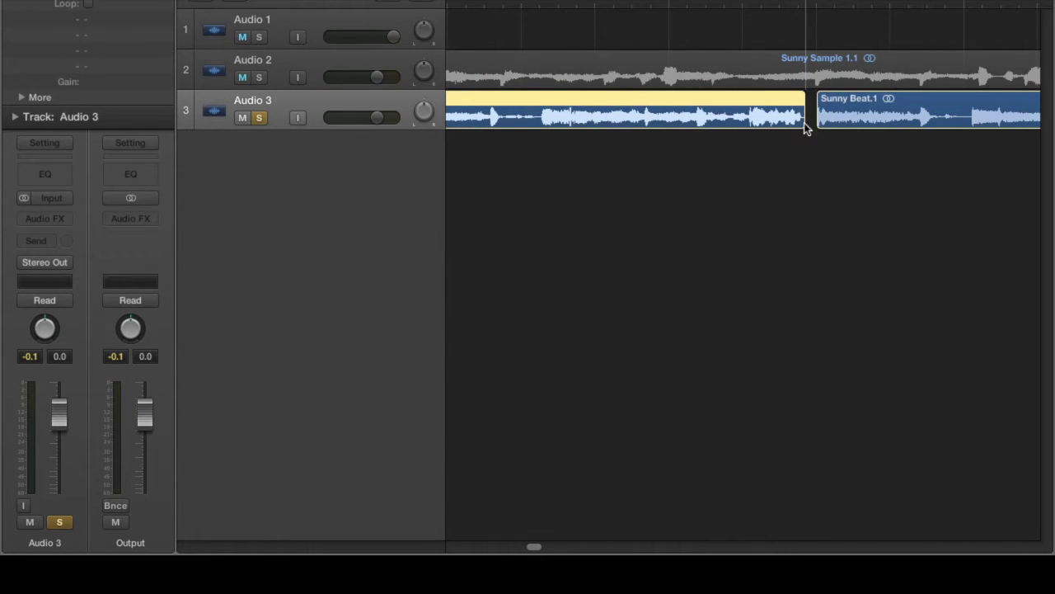
pyautogui.press('super+Right')
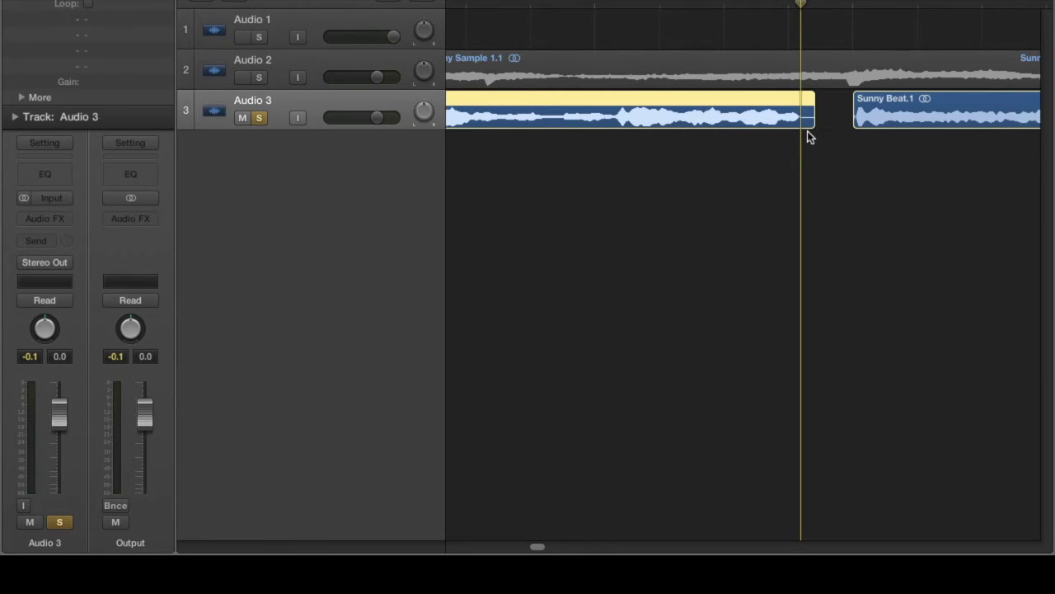
pyautogui.moveTo(814, 124); pyautogui.dragTo(804, 122)
pyautogui.press('super+Right')
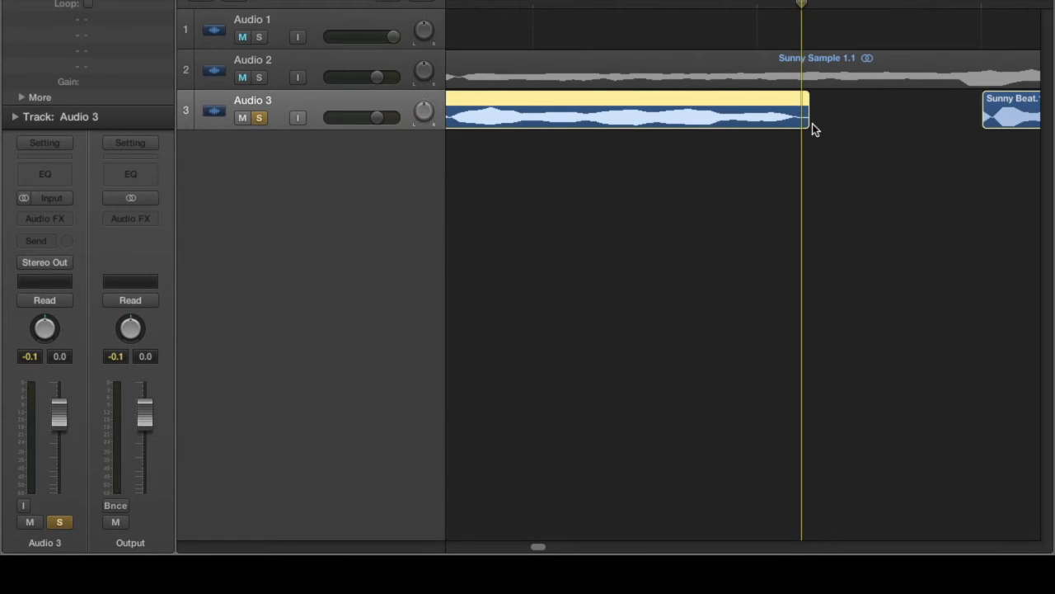
pyautogui.moveTo(806, 124); pyautogui.dragTo(795, 123)
# - Butt the second Sunny Beat region against the trimmed end of the first and play across the seam
pyautogui.press('super+Left')
pyautogui.press('super+Left')
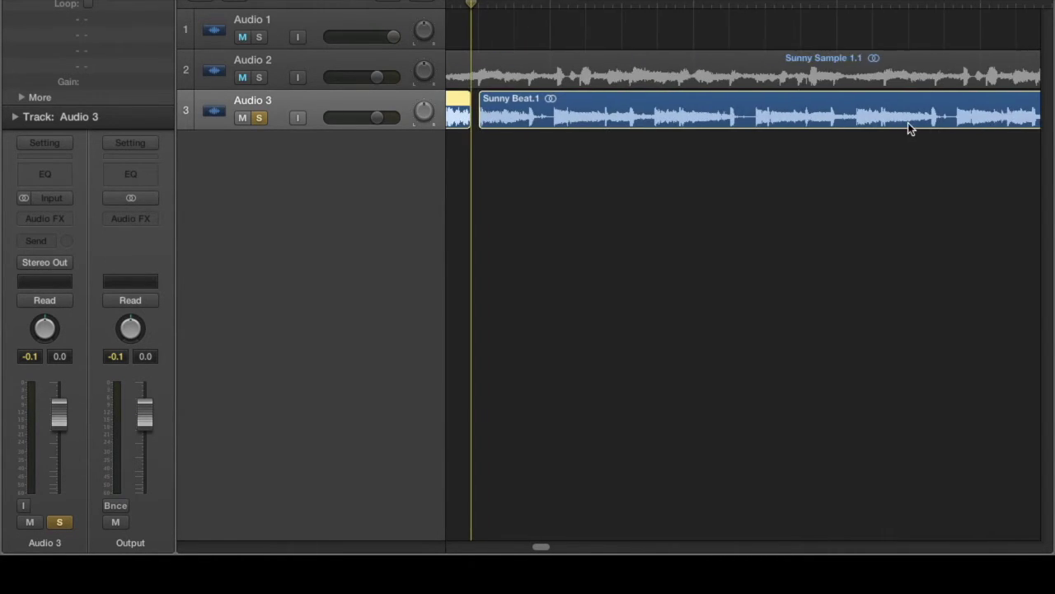
pyautogui.hscroll(-8, 717, 259)
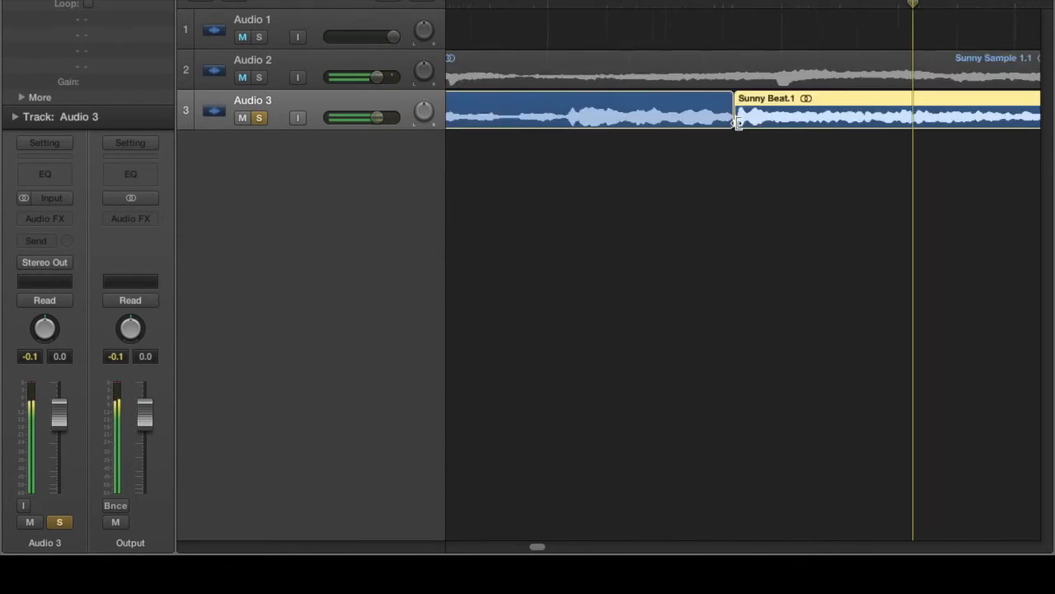
pyautogui.press('z')
pyautogui.click(729, 5)
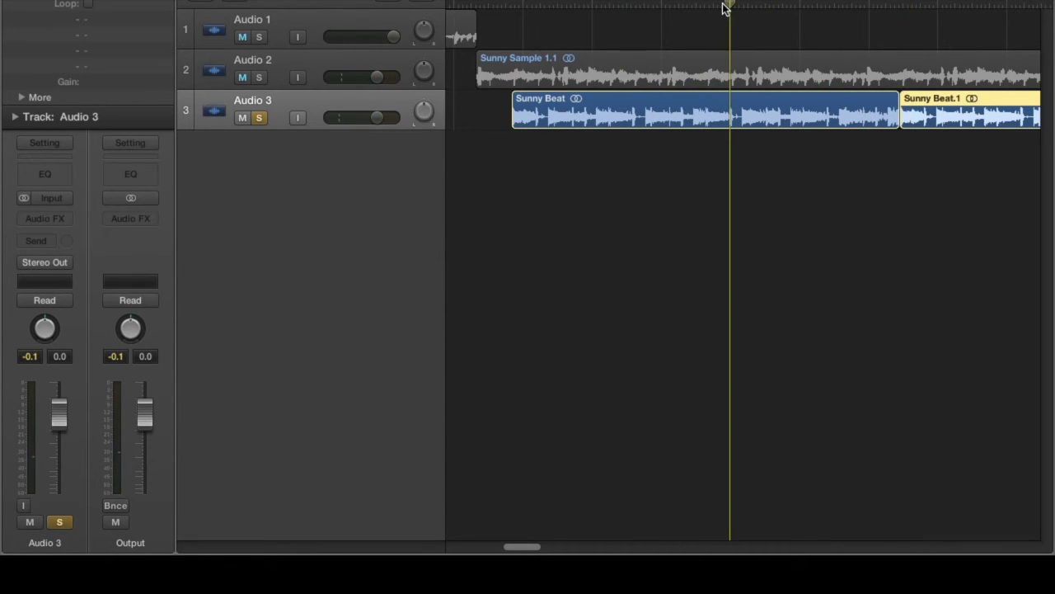
pyautogui.press('space')
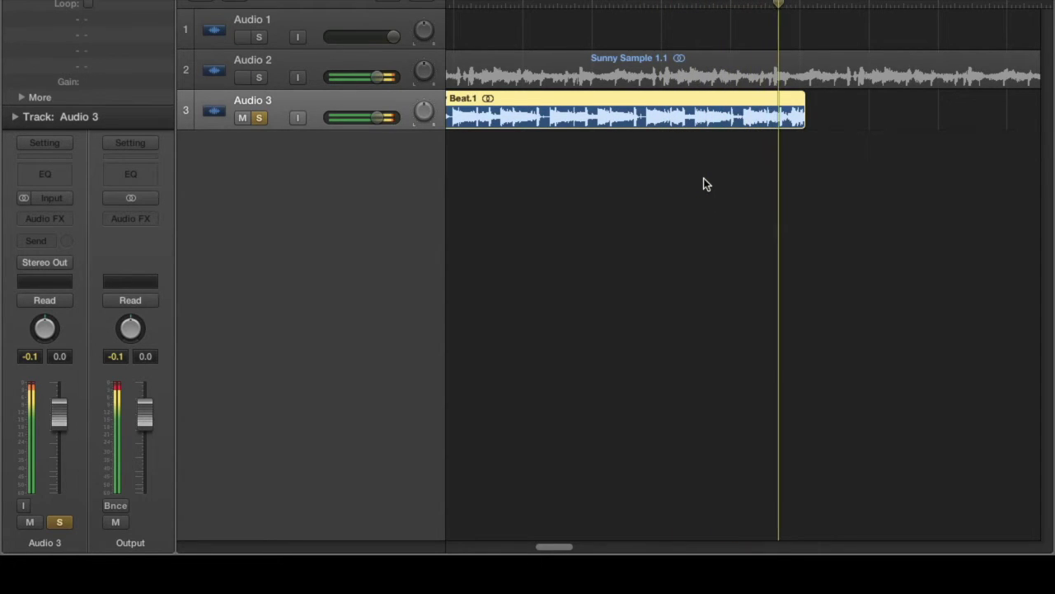
pyautogui.press('space')
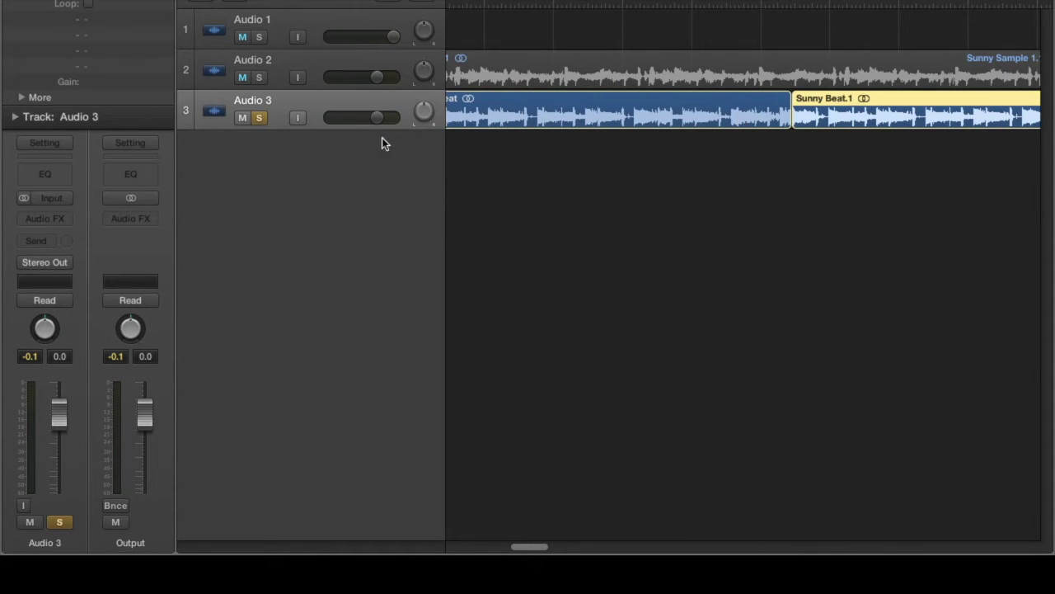
# - Unsolo Audio 3 and join the two Sunny Beat regions into one region
pyautogui.click(259, 118)
pyautogui.click(671, 105)
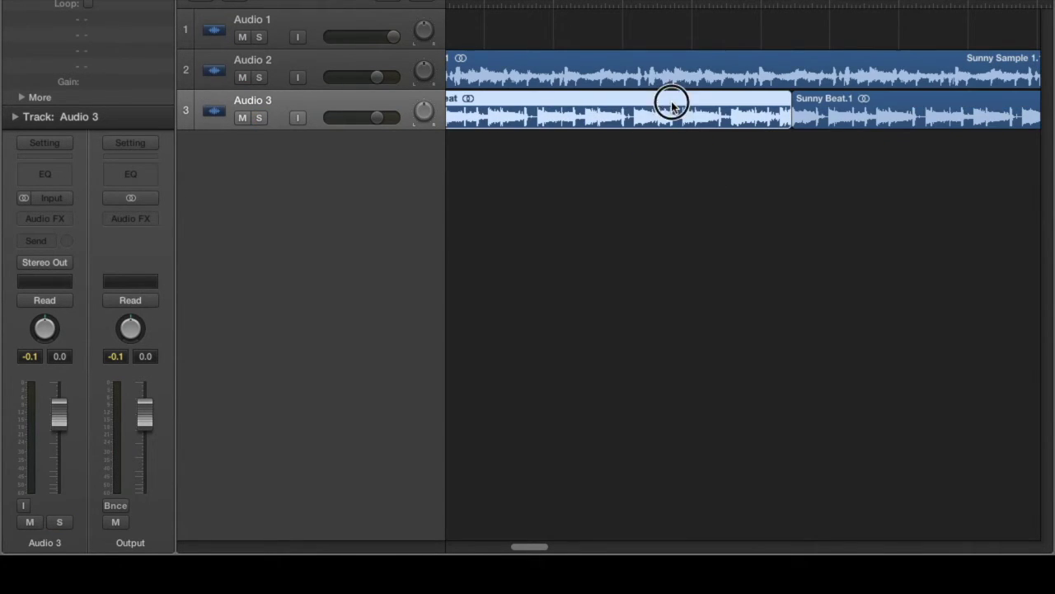
pyautogui.keyDown('shift'); pyautogui.click(837, 99); pyautogui.keyUp('shift')
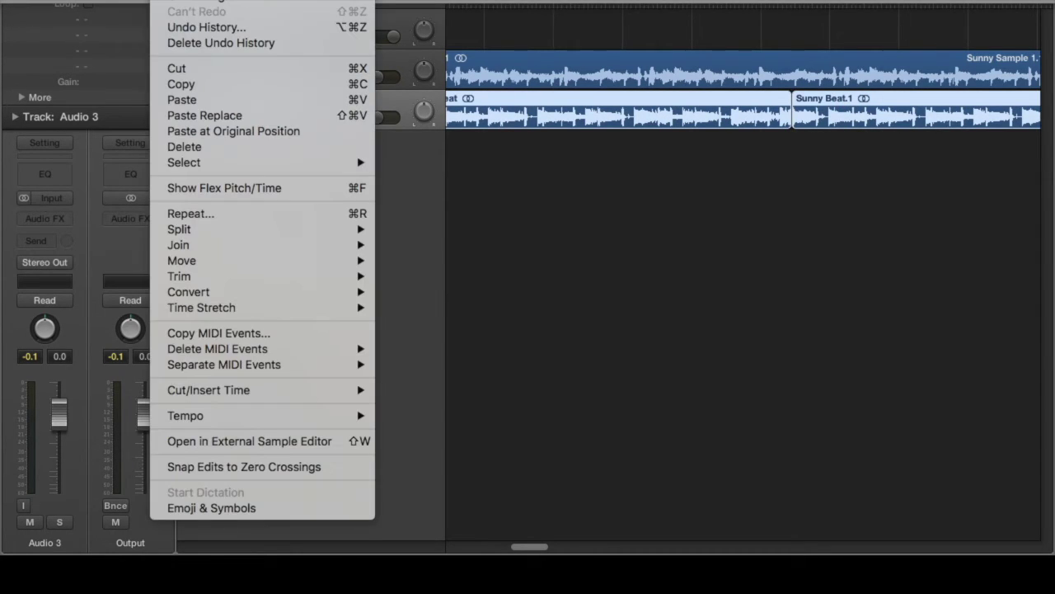
pyautogui.click(200, 247)
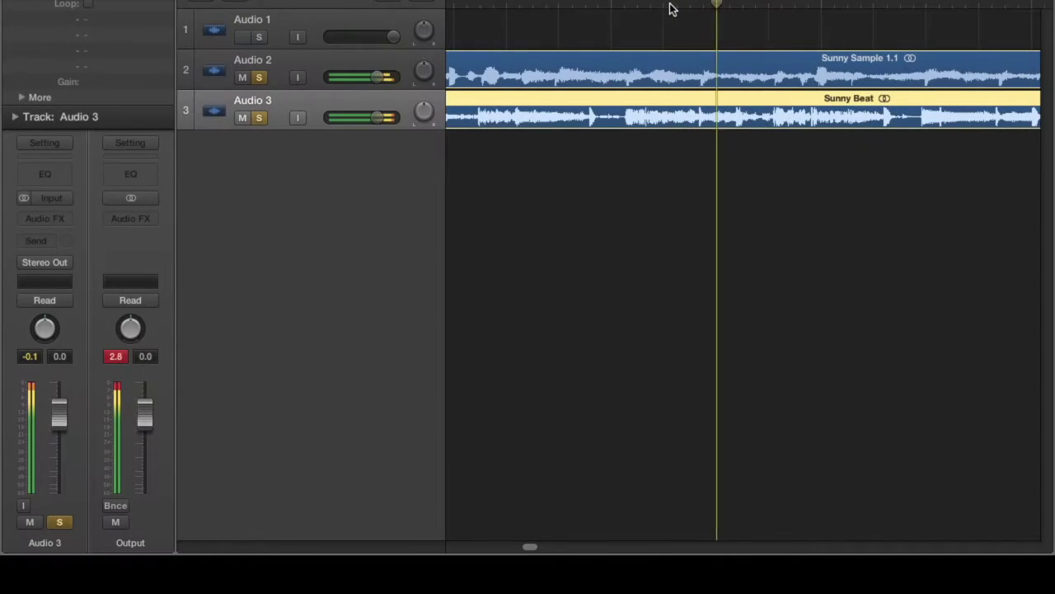
# - Clear the solo on Audio 2 and Audio 3 and play the joined Sunny Beat region together with Sunny Sample 1.1
pyautogui.press('space')
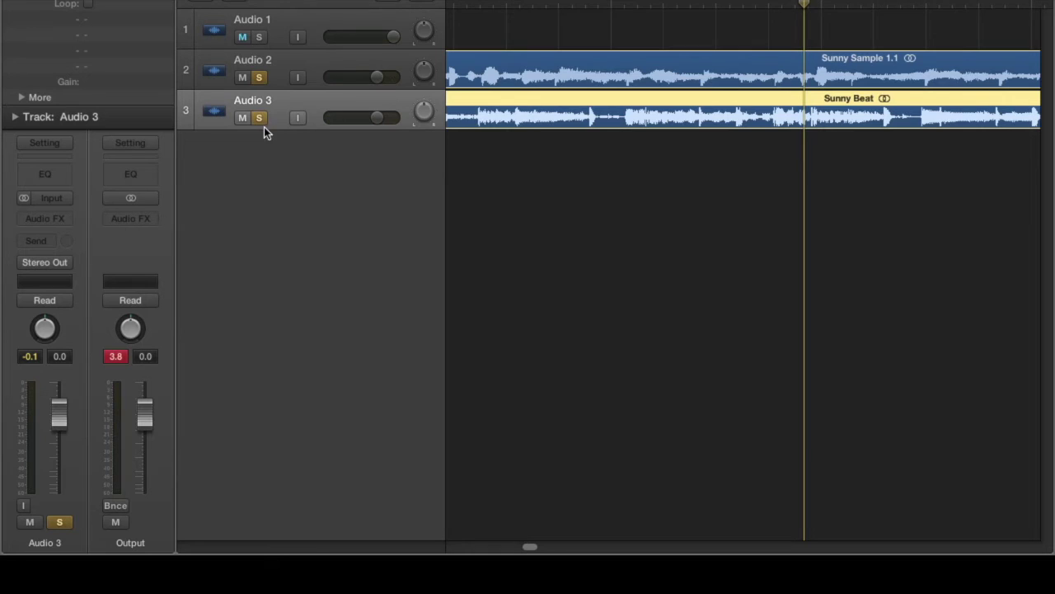
pyautogui.click(259, 78)
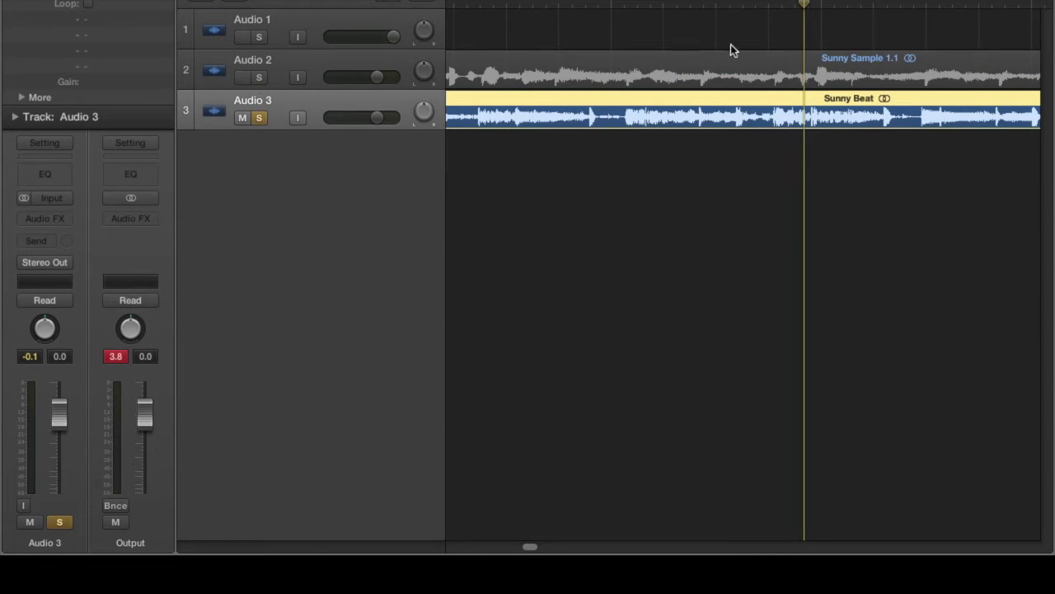
pyautogui.click(259, 118)
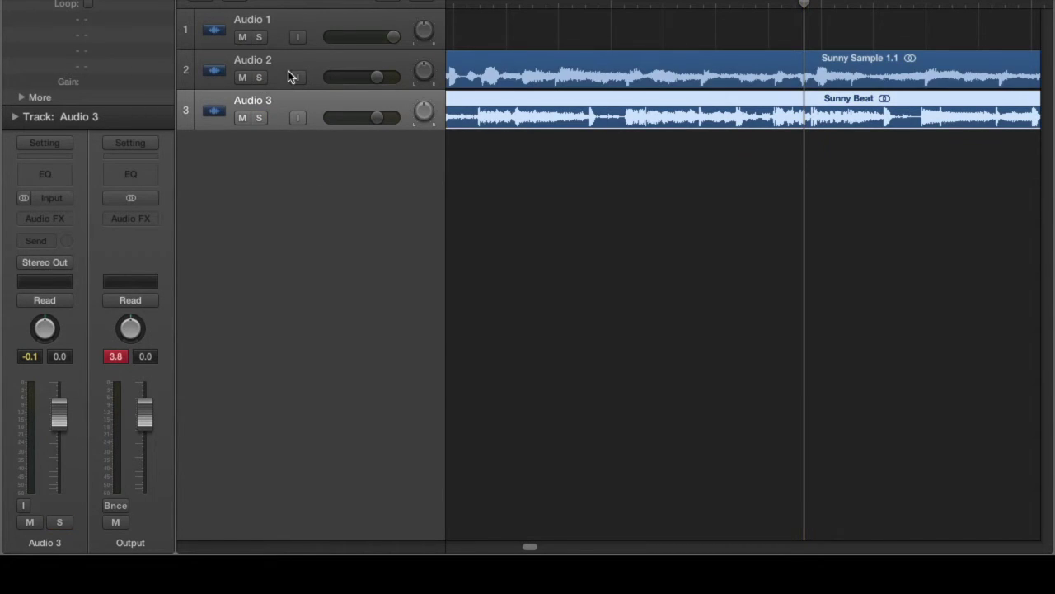
pyautogui.click(260, 78)
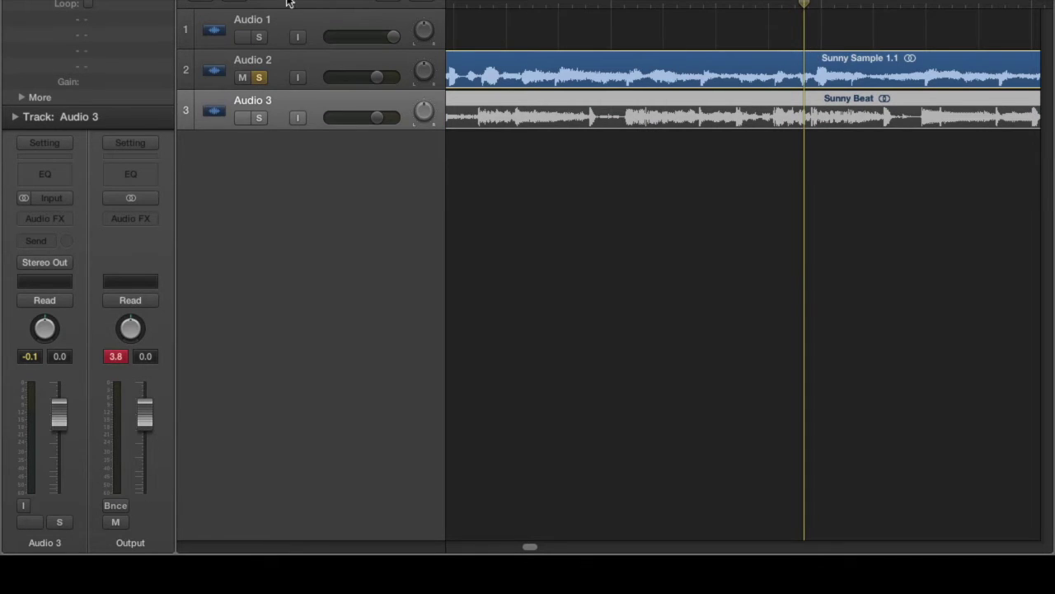
pyautogui.click(259, 78)
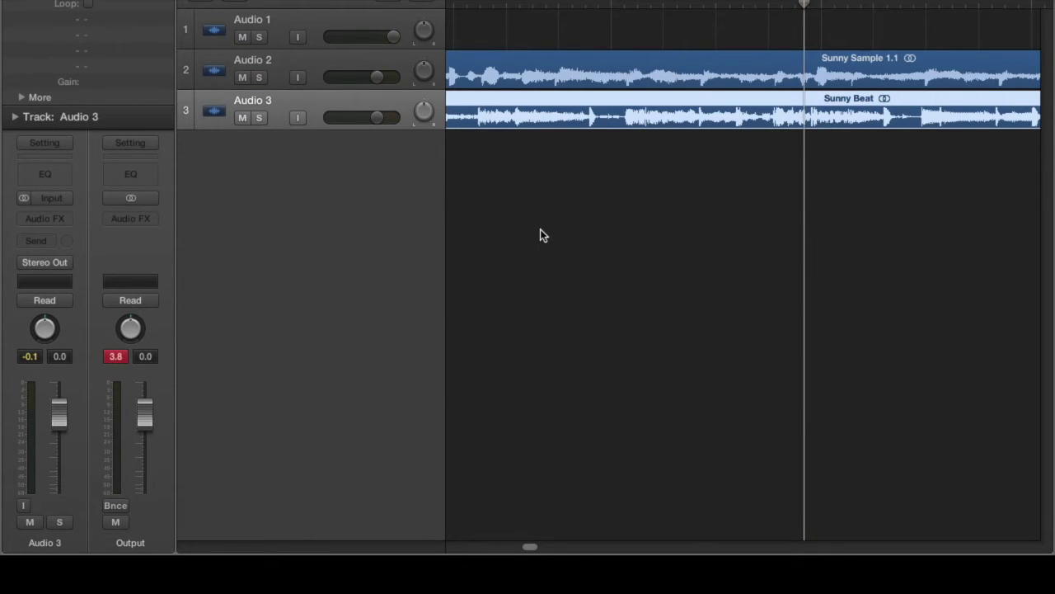
pyautogui.press('space')
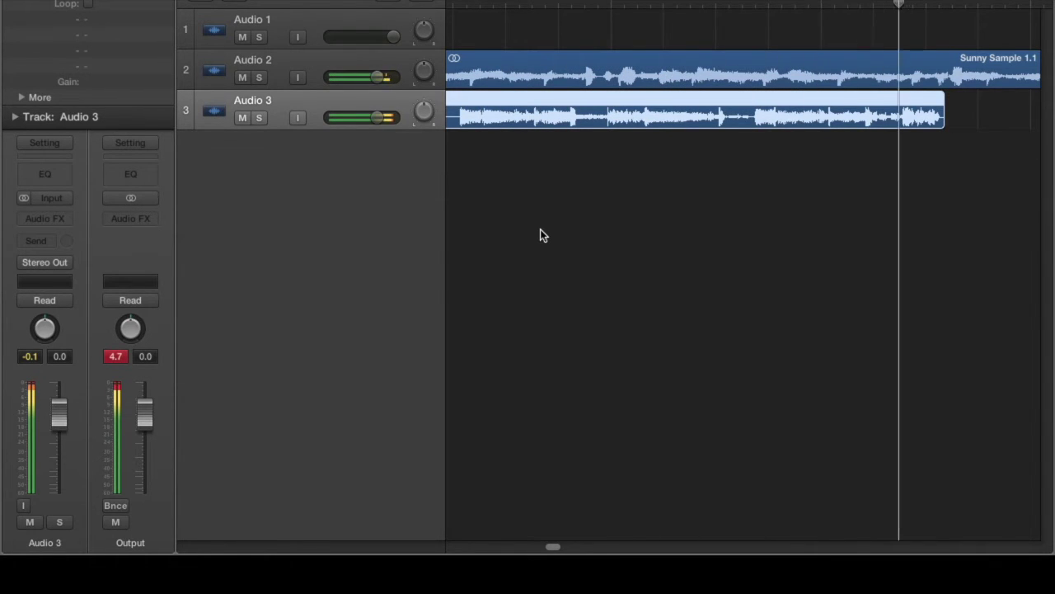
pyautogui.press('space')
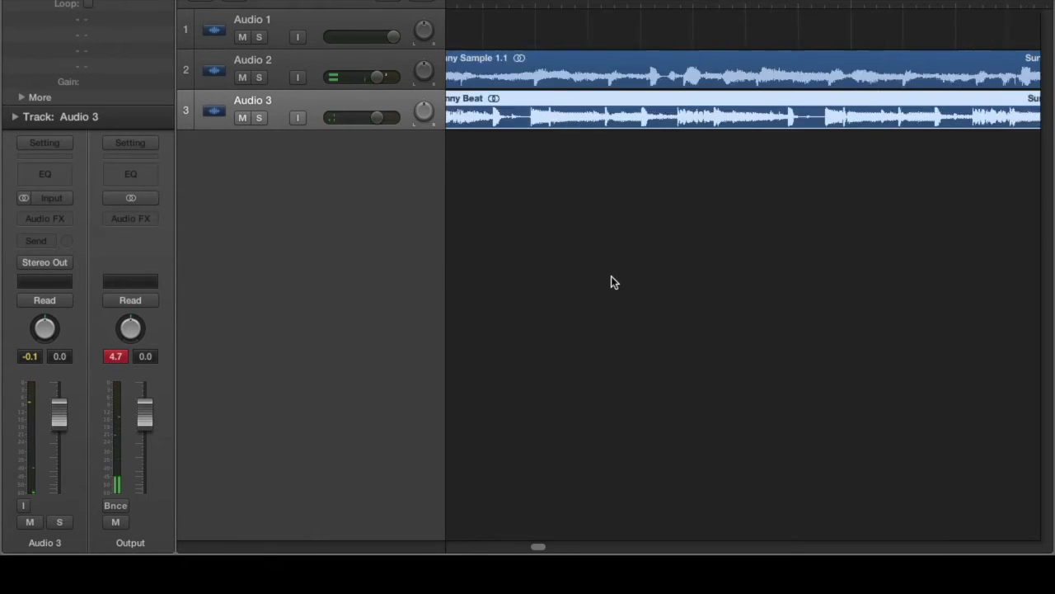
# - Nudge the Sunny Sample 1.1 region so it starts slightly ahead of the Sunny Beat region
pyautogui.scroll(-3, 615, 285)
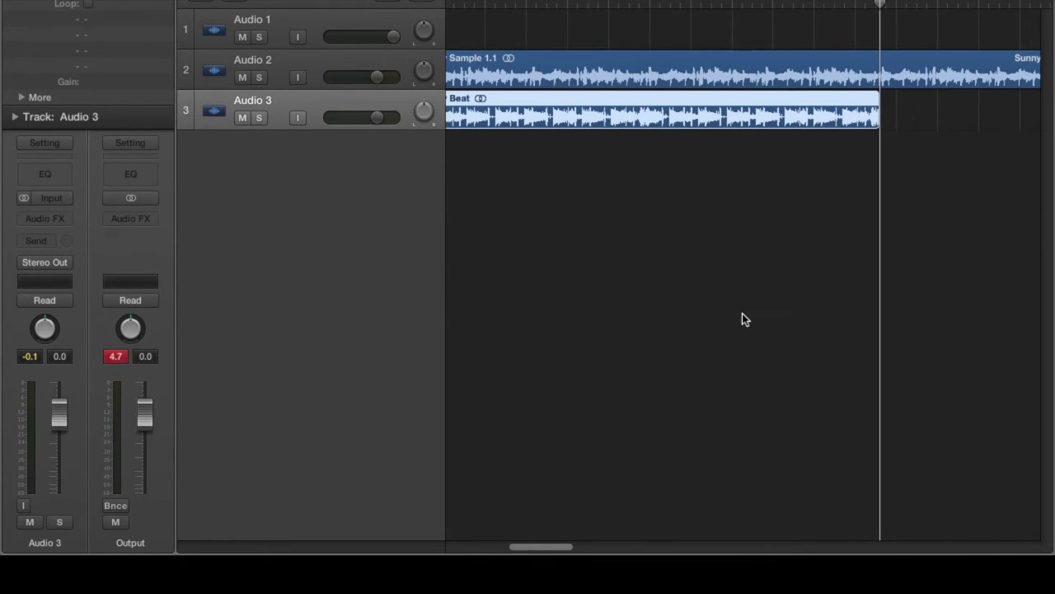
pyautogui.hscroll(-5, 742, 319)
pyautogui.scroll(4, 742, 318)
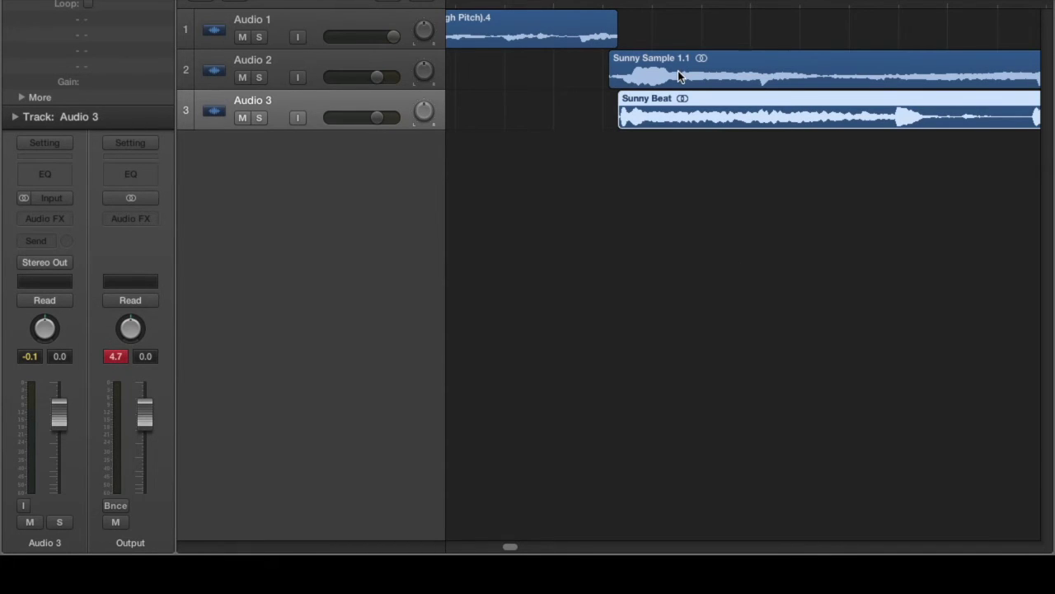
pyautogui.moveTo(678, 72); pyautogui.dragTo(677, 73)
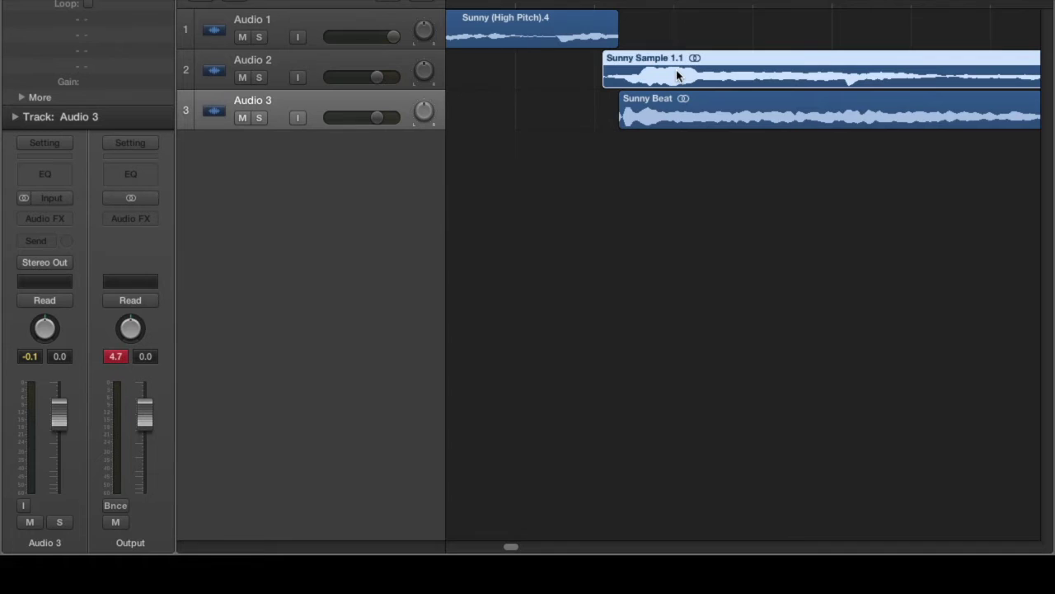
pyautogui.press('super+Left')
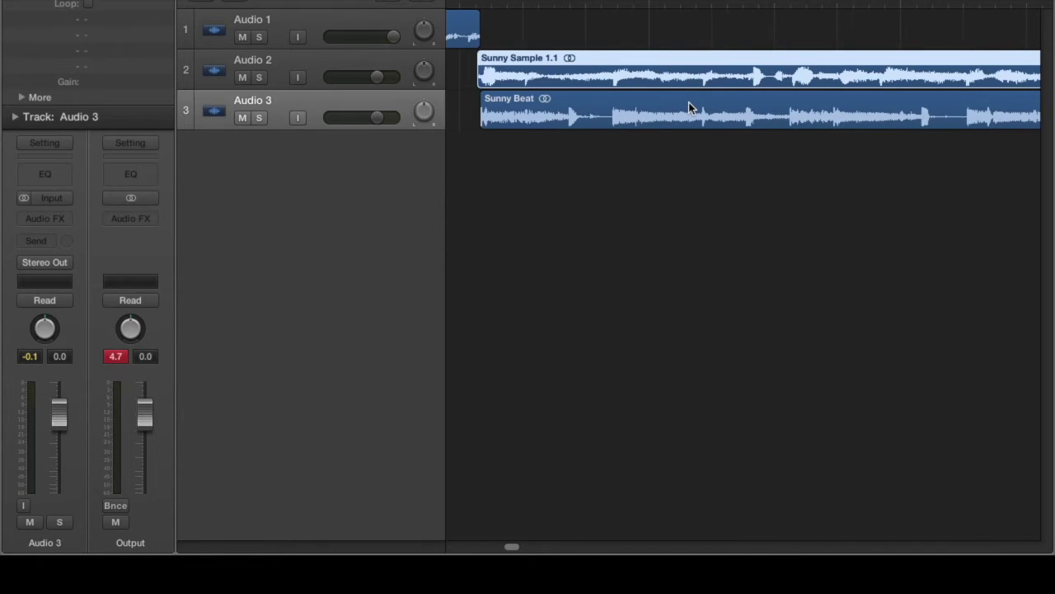
pyautogui.press('super+Right')
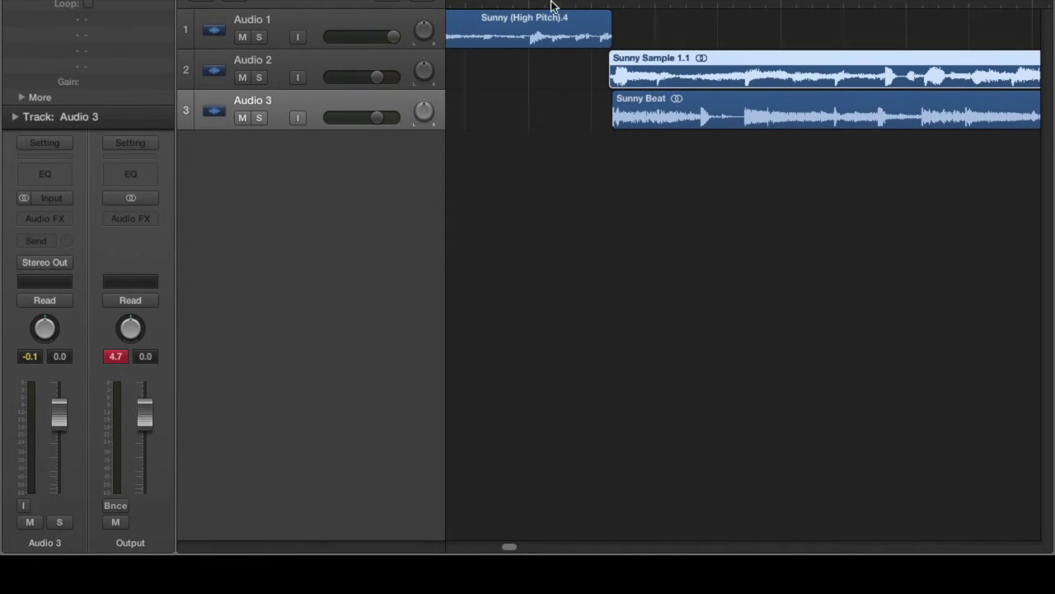
pyautogui.press('super+Right')
# - Solo Audio 2 and play parts of the Sunny Sample 1.1 region on its own
pyautogui.click(259, 77)
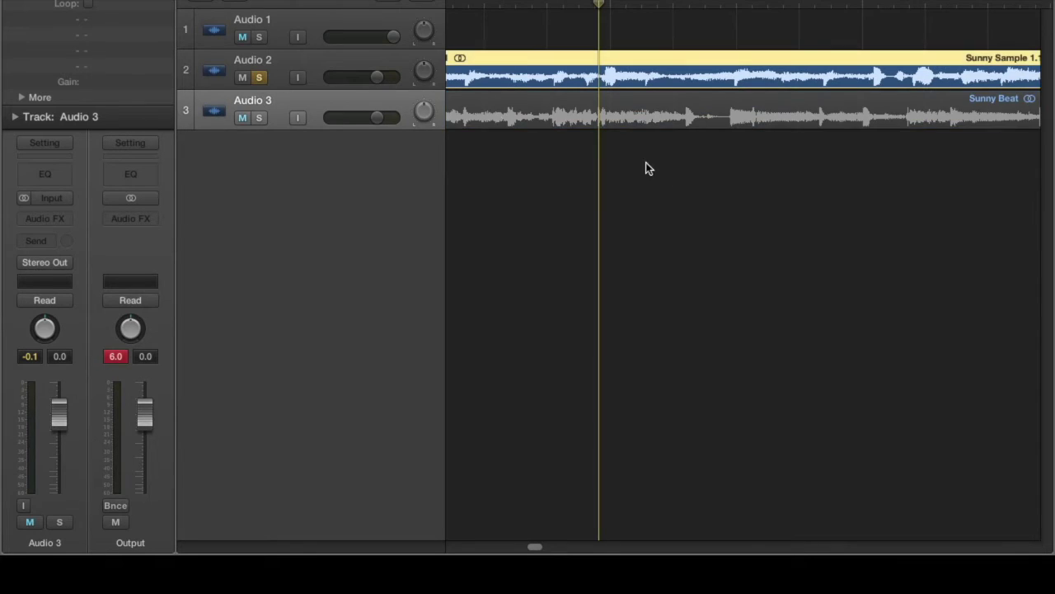
pyautogui.press('space')
pyautogui.click(583, 8)
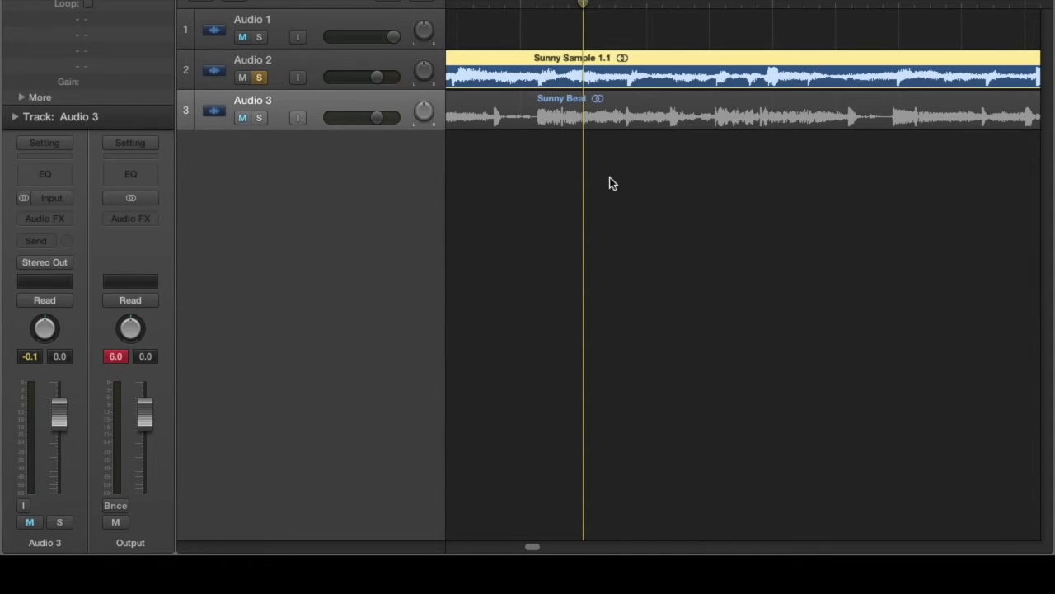
pyautogui.press('space')
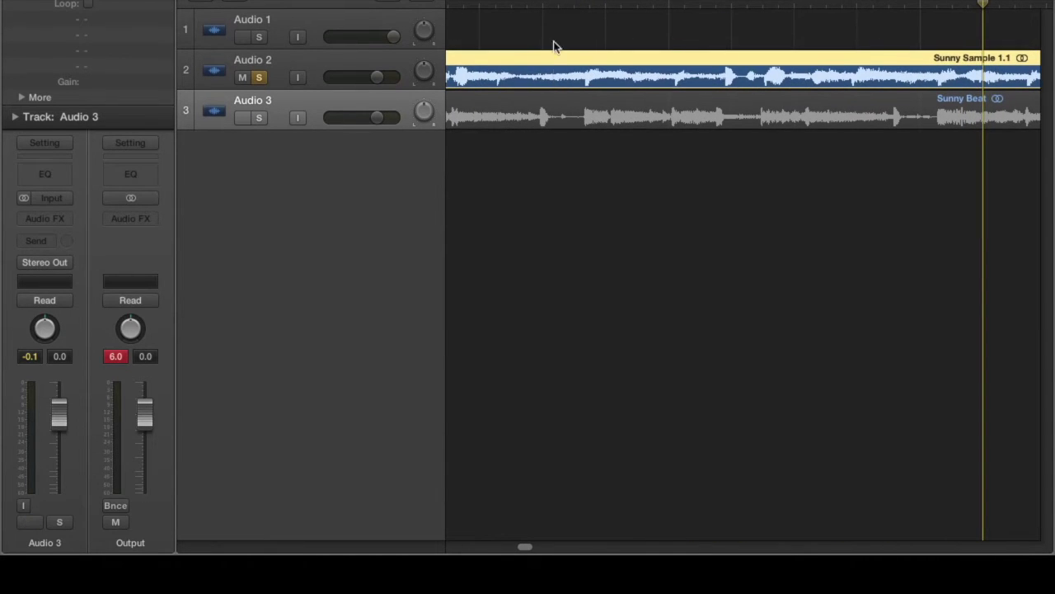
# - Play the Sunny Sample and Sunny Beat regions together through their end, and clear the solo on Audio 2 and Audio 3
pyautogui.click(482, 8)
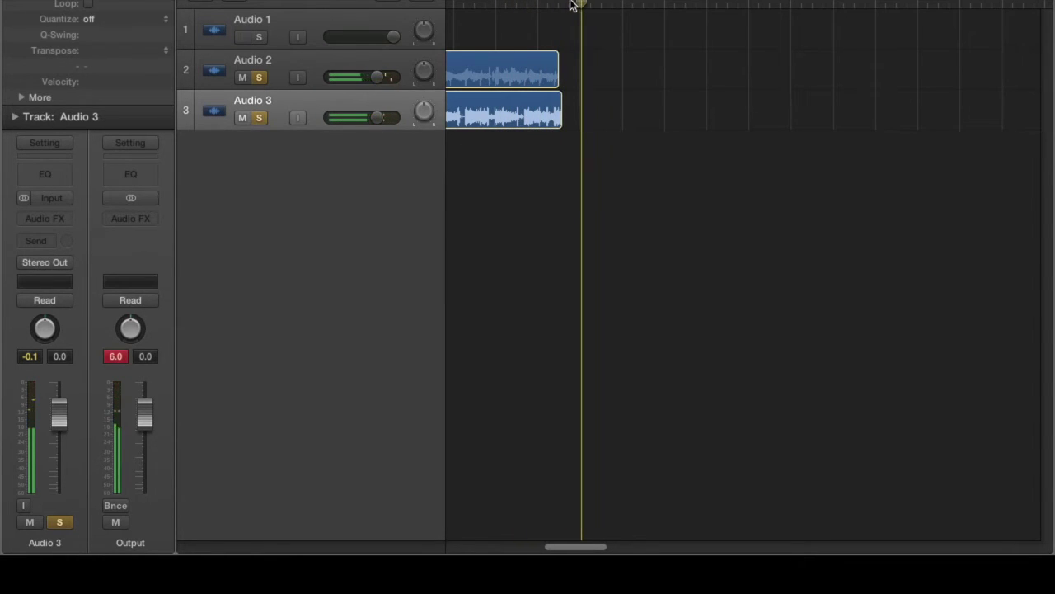
pyautogui.press('space')
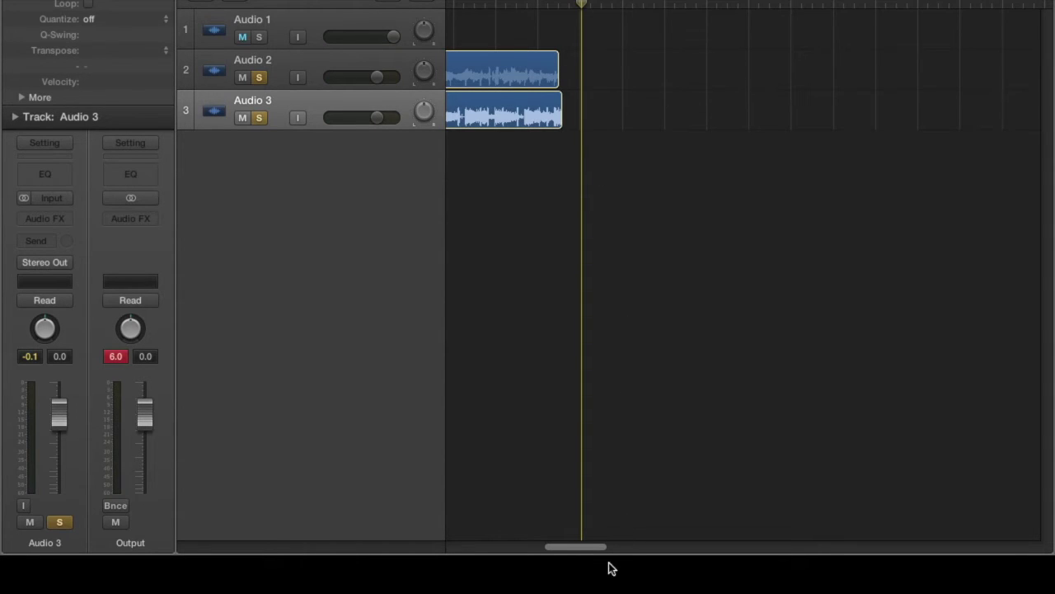
pyautogui.moveTo(587, 546); pyautogui.dragTo(520, 567)
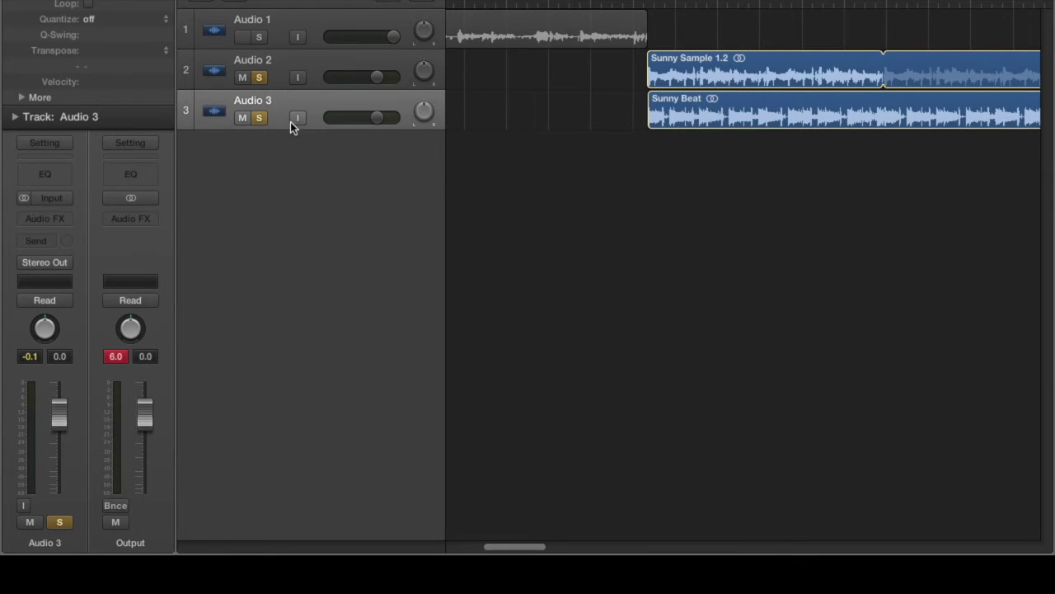
pyautogui.click(242, 37)
pyautogui.click(258, 78)
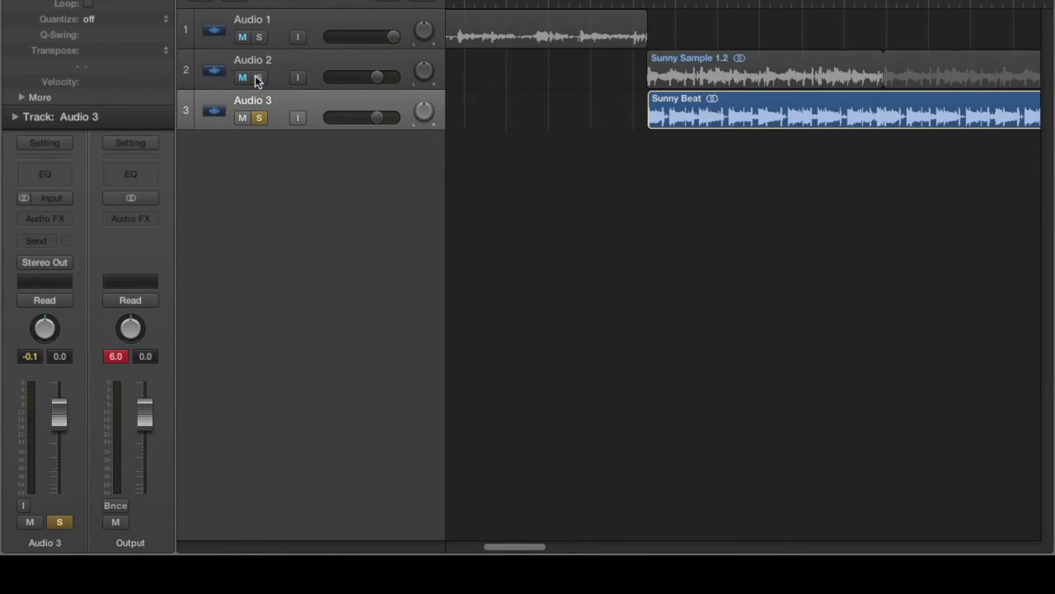
pyautogui.click(258, 118)
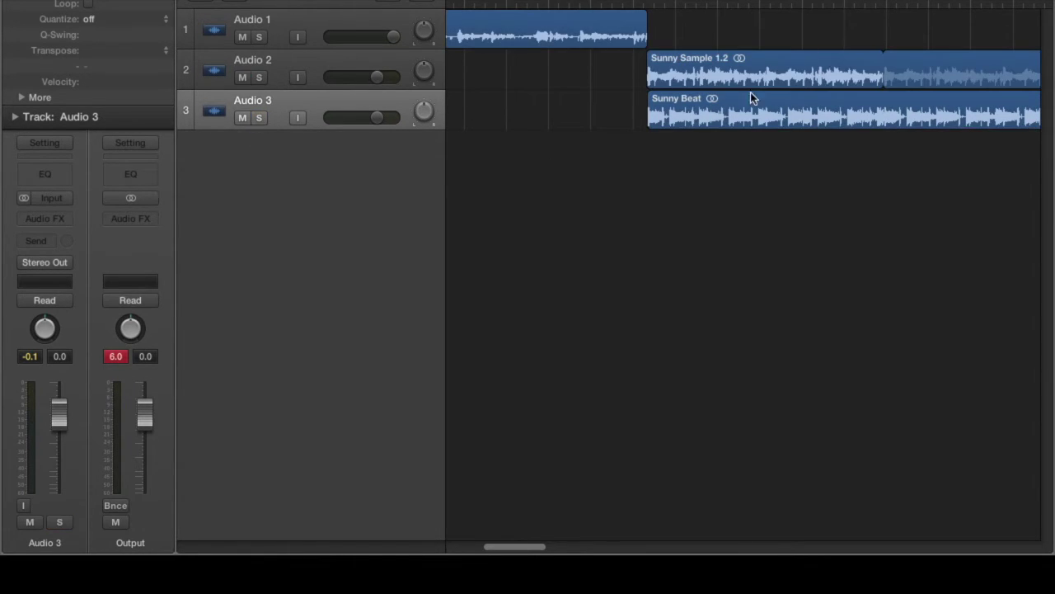
# - Browse the SUNNY folder for audio files to import and preview Sunny Sample 3.wav, closing the dialog without importing
pyautogui.press('super+Left')
pyautogui.press('super+Left')
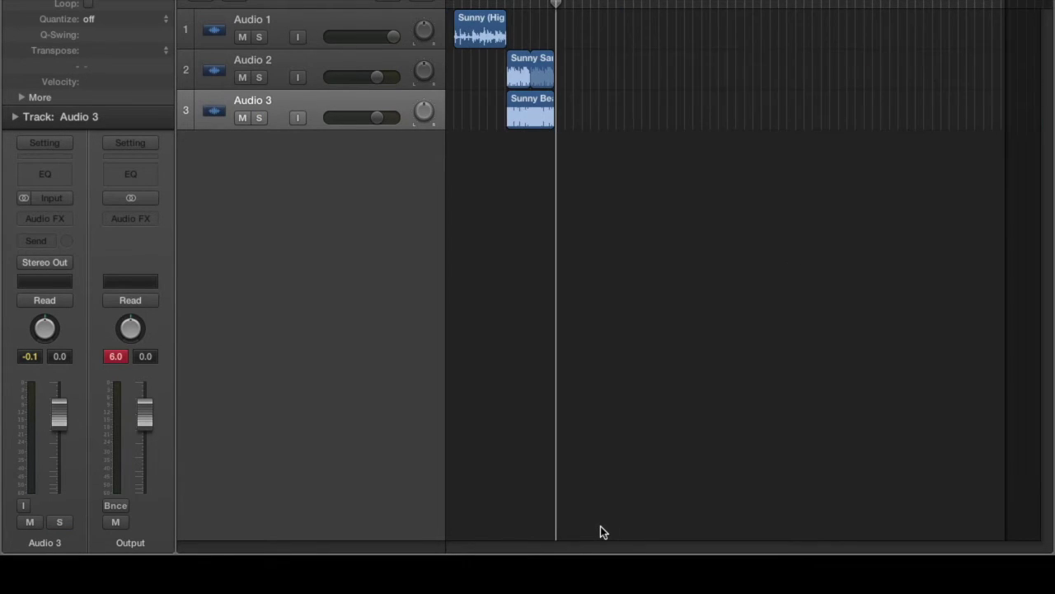
pyautogui.press('super+Right')
pyautogui.press('super+Right')
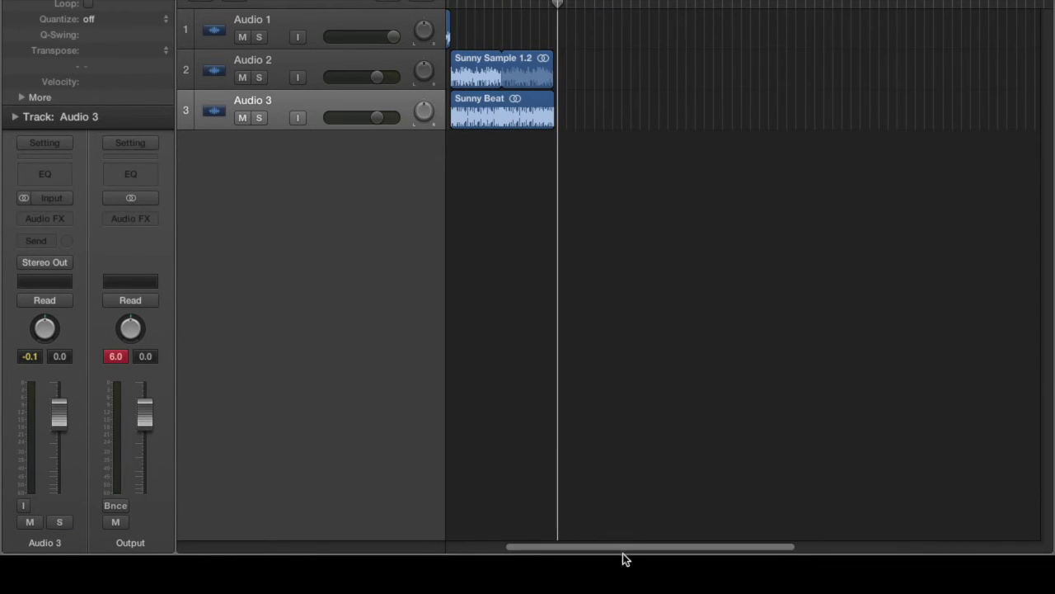
pyautogui.moveTo(624, 551); pyautogui.dragTo(567, 550)
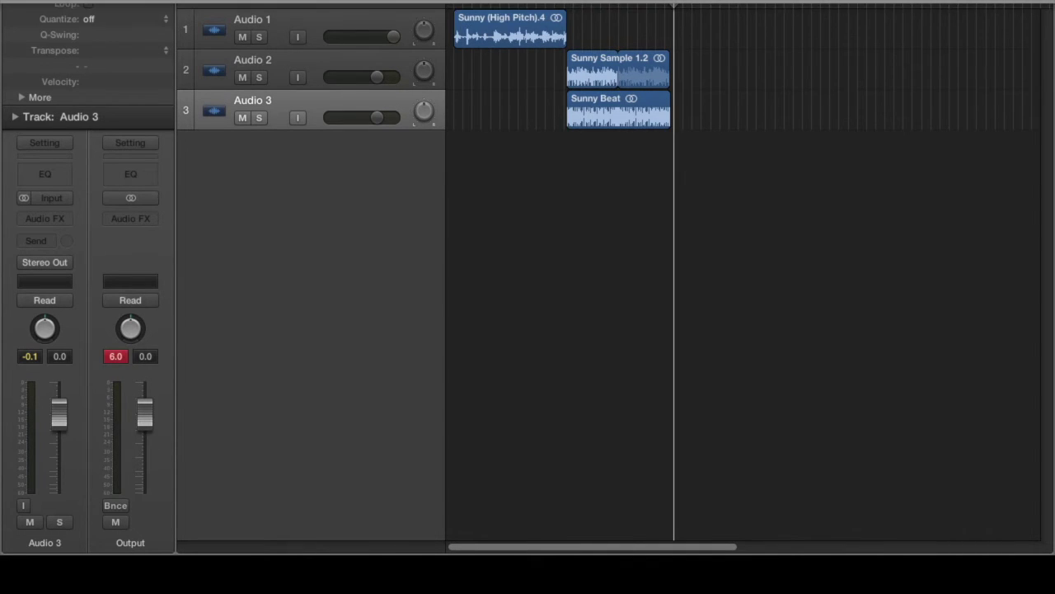
pyautogui.click(169, 0)
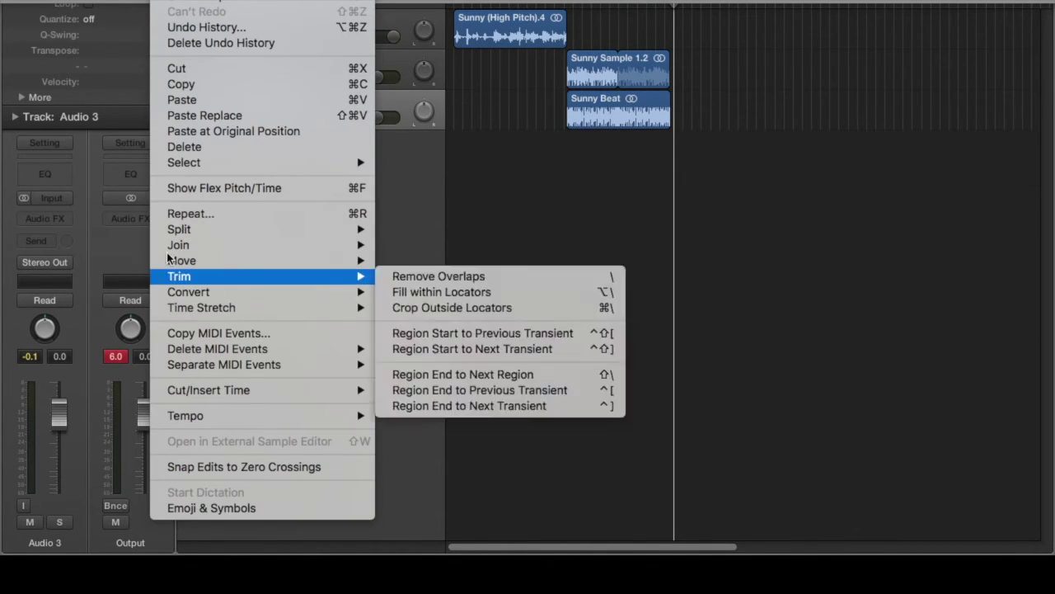
pyautogui.moveTo(136, 0)
pyautogui.moveTo(166, 328)
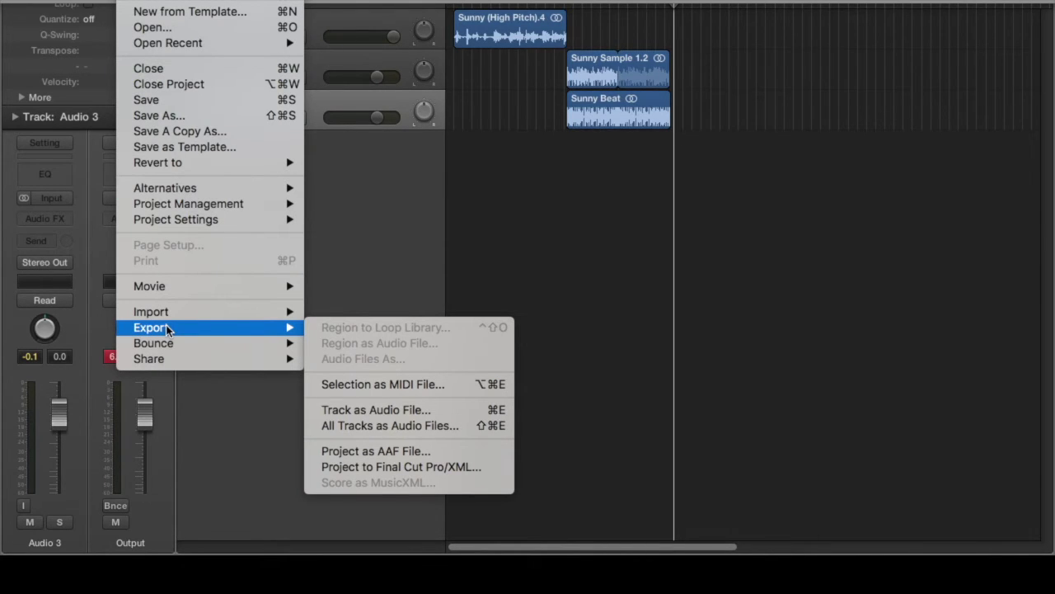
pyautogui.moveTo(200, 310)
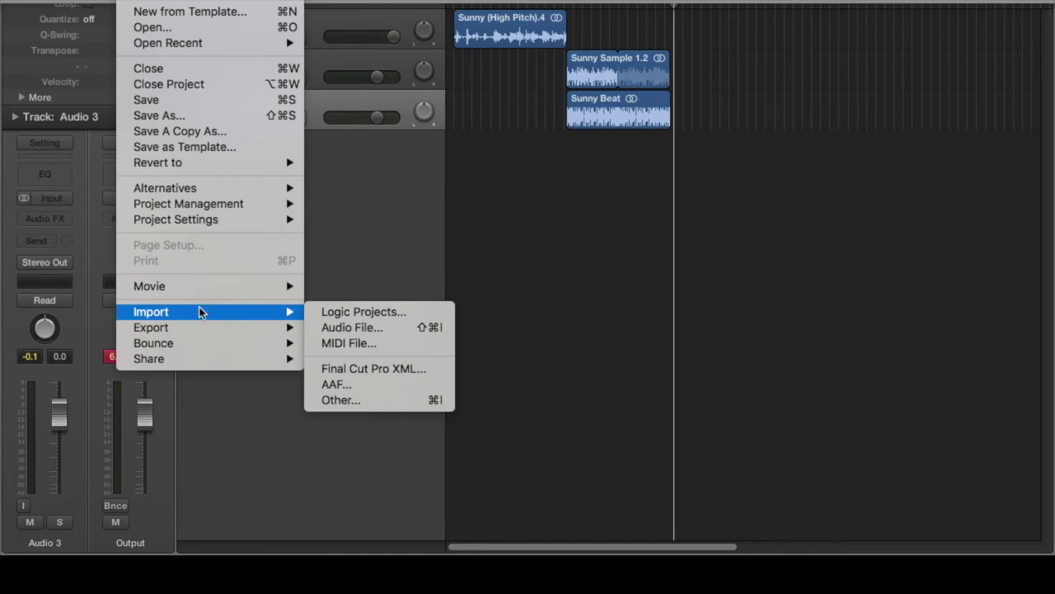
pyautogui.click(360, 327)
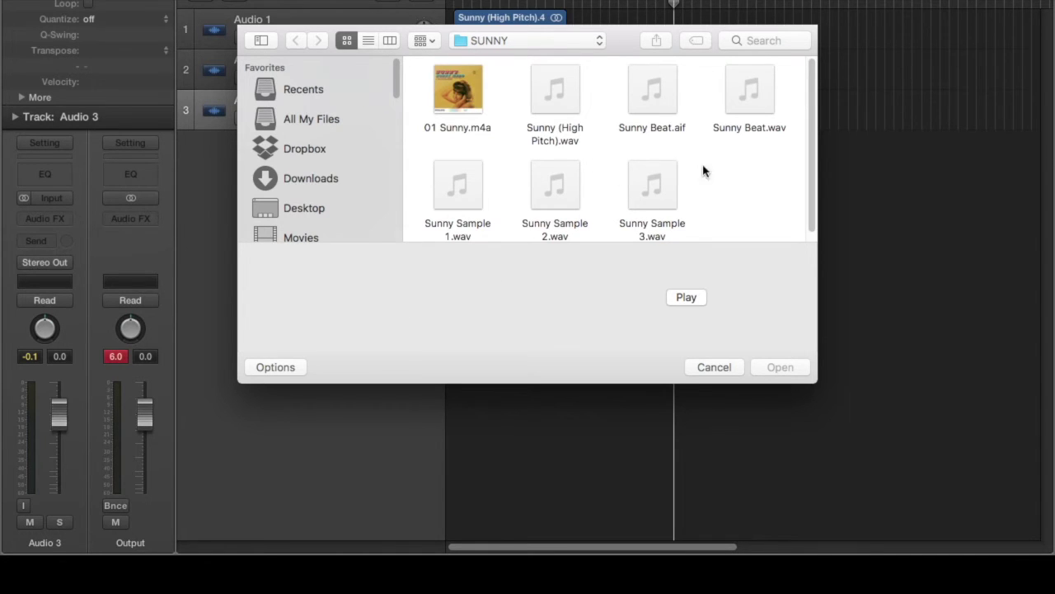
pyautogui.click(458, 183)
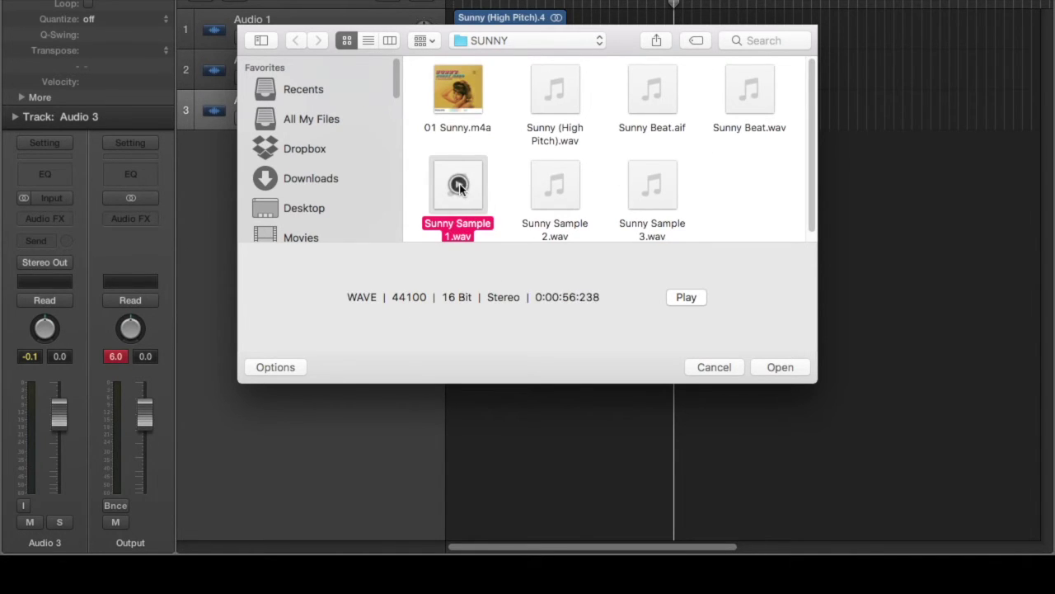
pyautogui.click(655, 198)
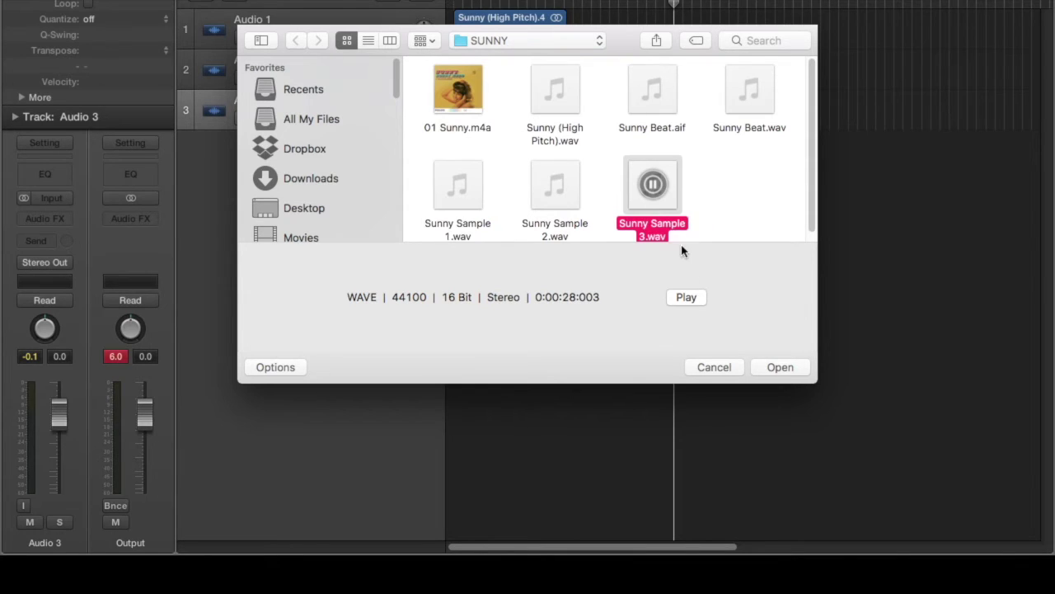
pyautogui.click(689, 299)
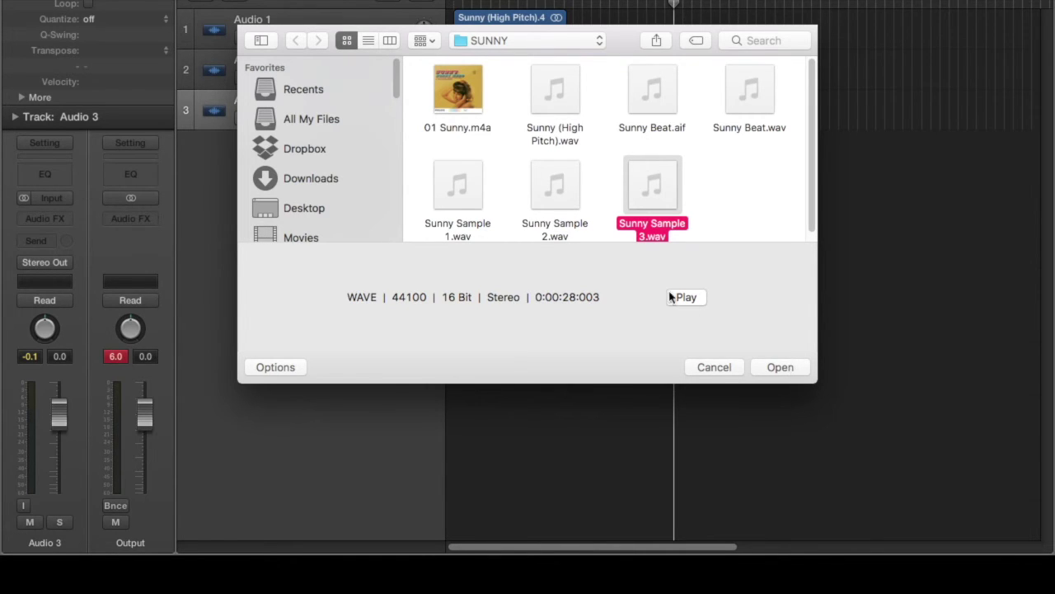
pyautogui.click(711, 371)
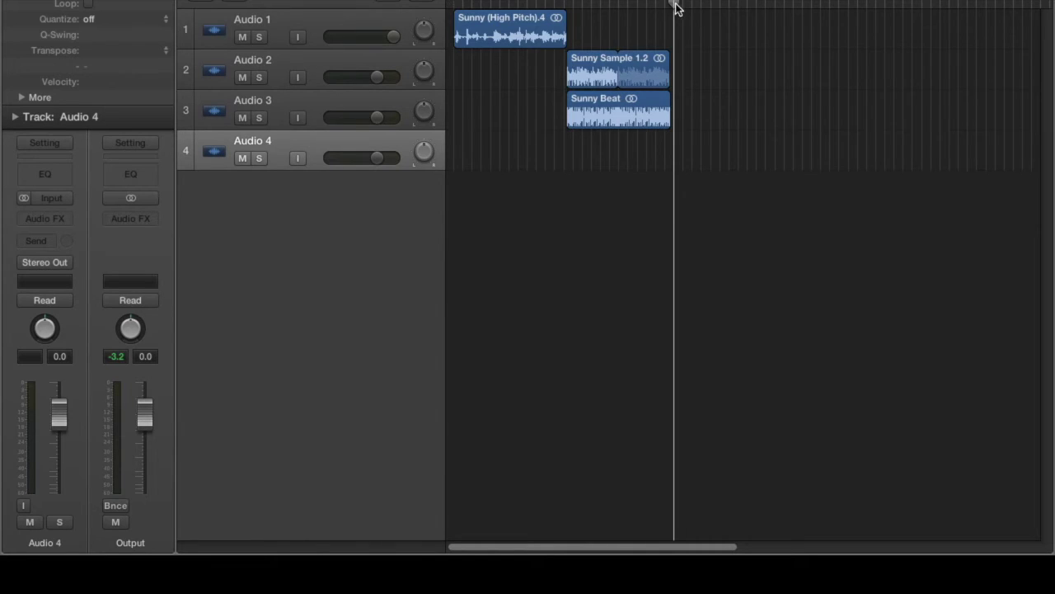
# - Import Sunny Sample 3.wav onto Audio 4 with its start placed shortly after the end of the Sunny Beat region
pyautogui.click(683, 7)
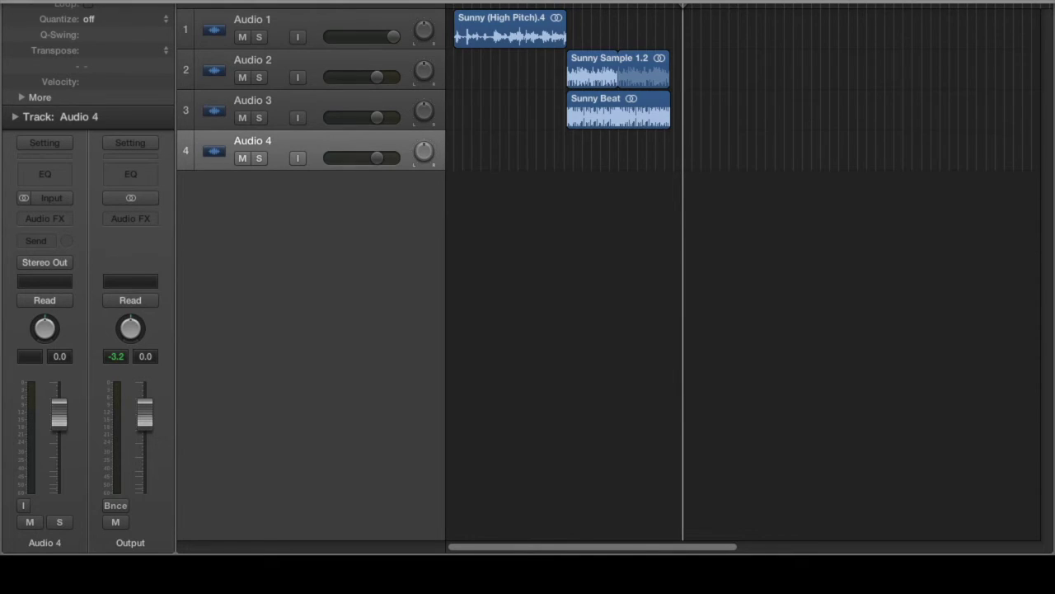
pyautogui.click(173, 2)
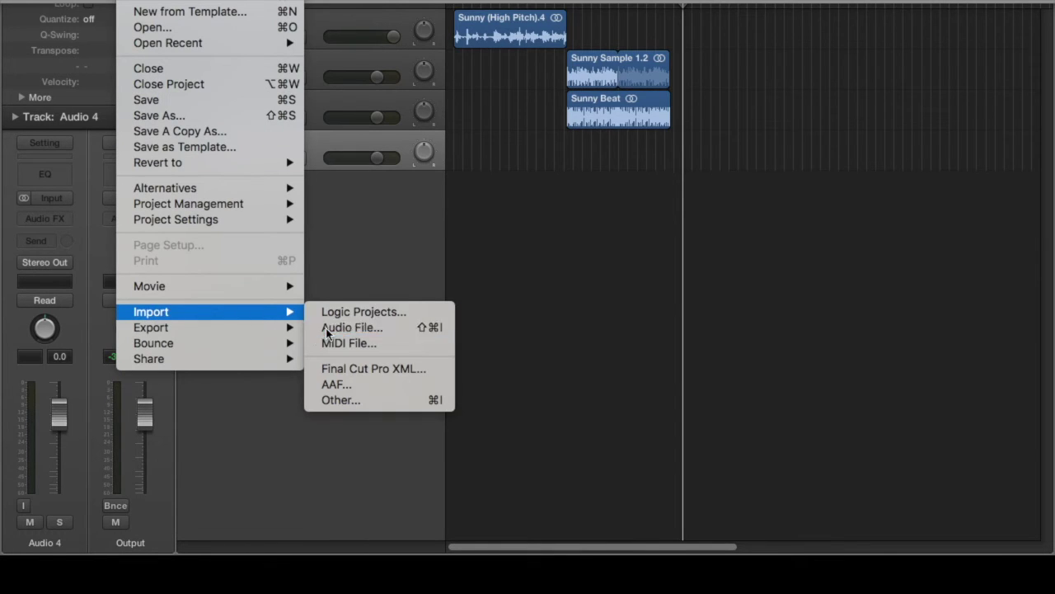
pyautogui.click(325, 329)
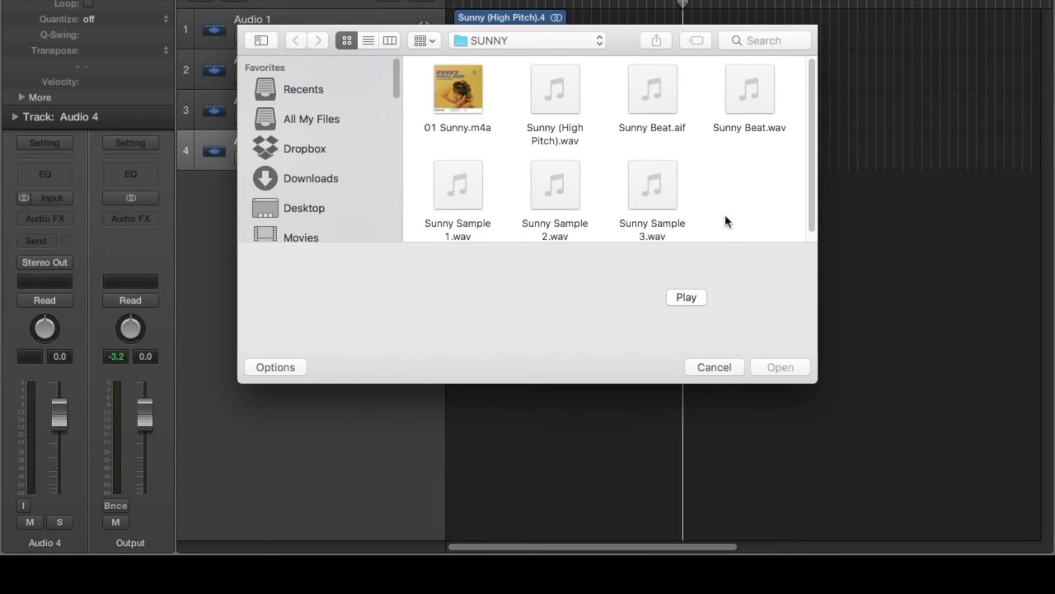
pyautogui.click(645, 231)
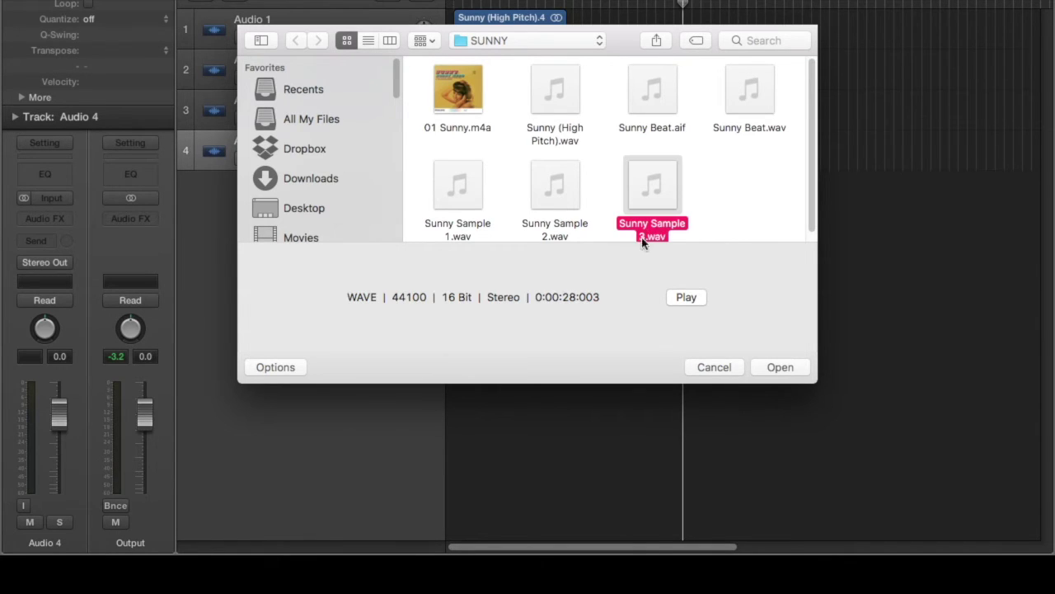
pyautogui.click(765, 367)
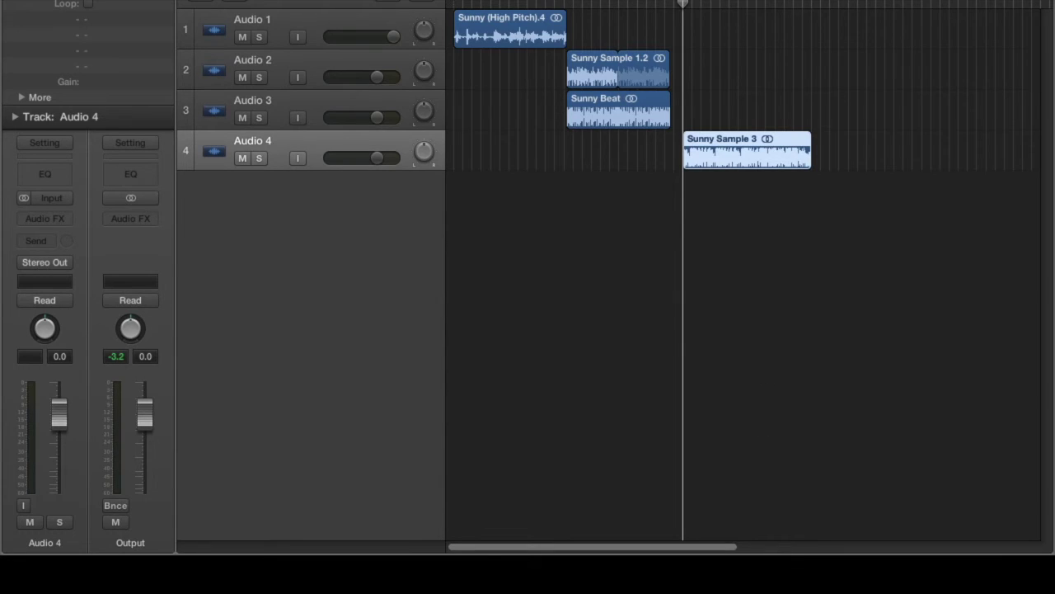
# - Play the opening of the Sunny Sample 3 region and solo Audio 4
pyautogui.moveTo(684, 7); pyautogui.dragTo(677, 5)
pyautogui.press('super+Right')
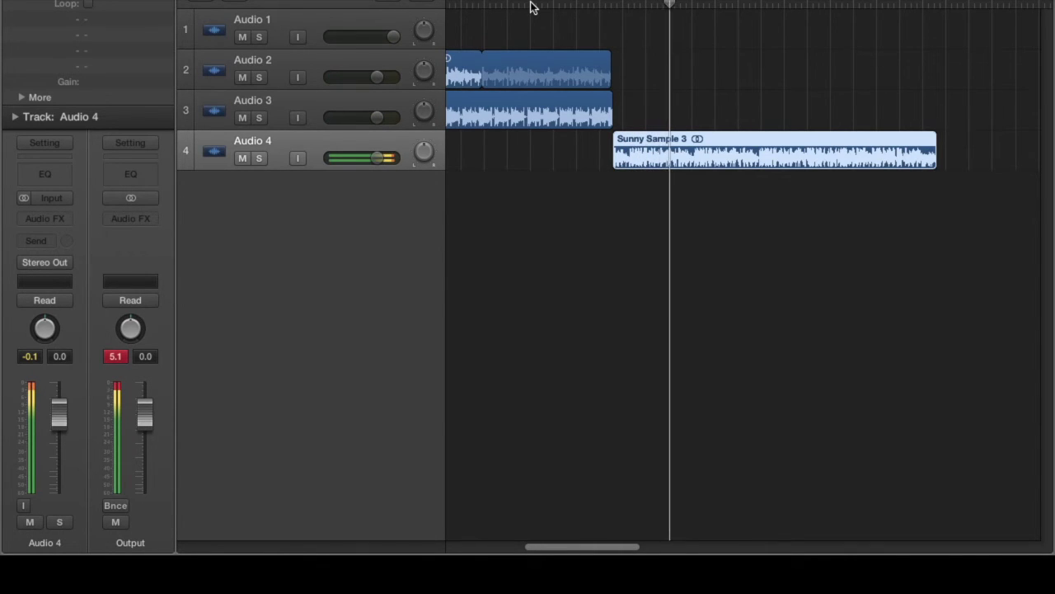
pyautogui.press('space')
pyautogui.press('z')
pyautogui.press('s')
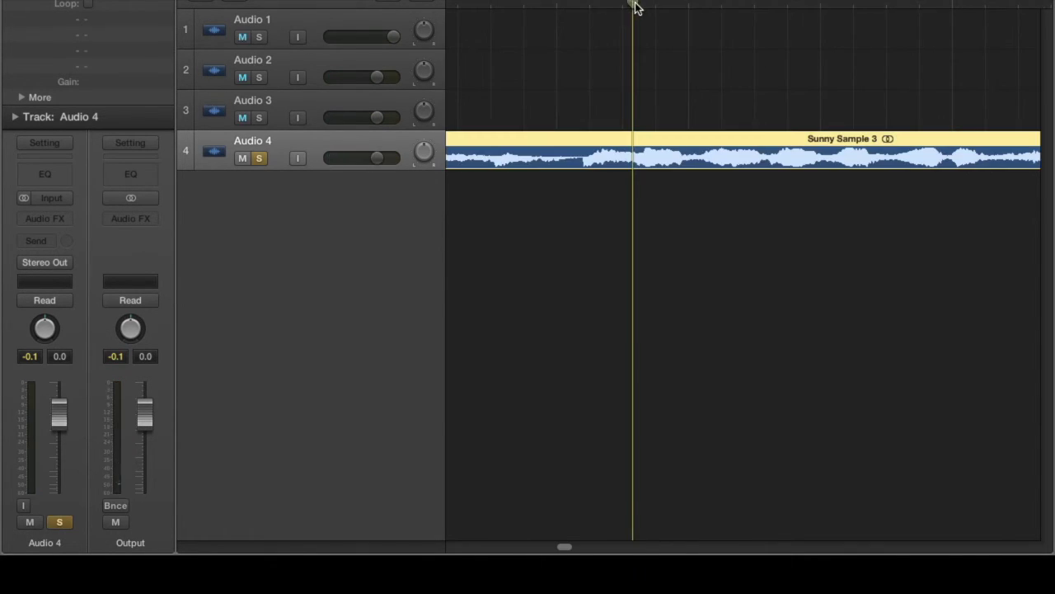
# - Split the Sunny Sample 3 region where the waveform swells after the quiet passage, and delete the part before the cut
pyautogui.moveTo(616, 5); pyautogui.dragTo(585, 10)
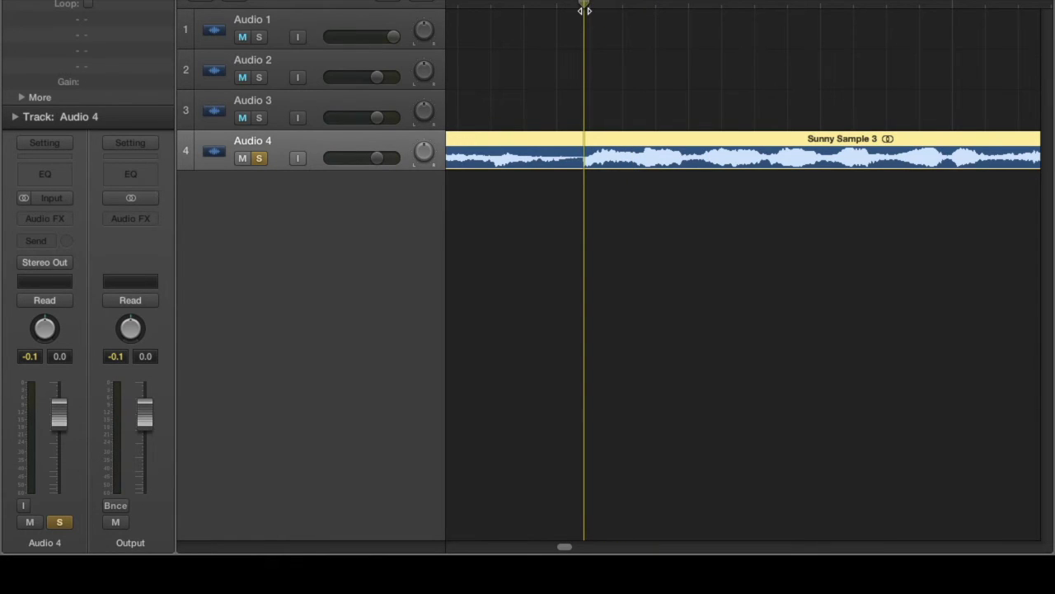
pyautogui.press('super+t')
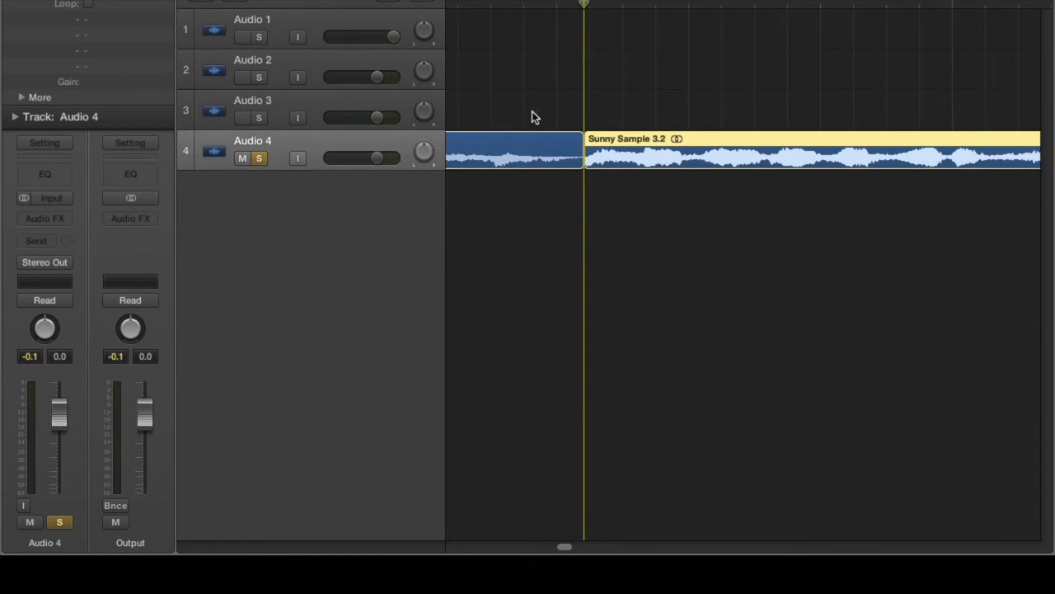
pyautogui.click(530, 142)
pyautogui.press('Delete')
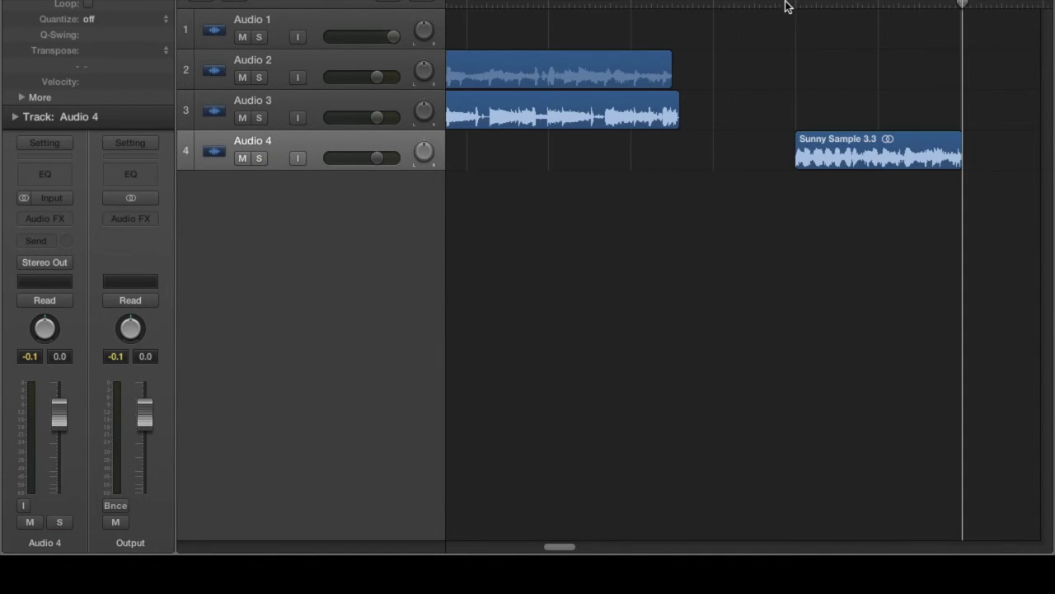
# - Play the trimmed Sunny Sample 3.3 region on Audio 4 from its start to its end
pyautogui.click(789, 7)
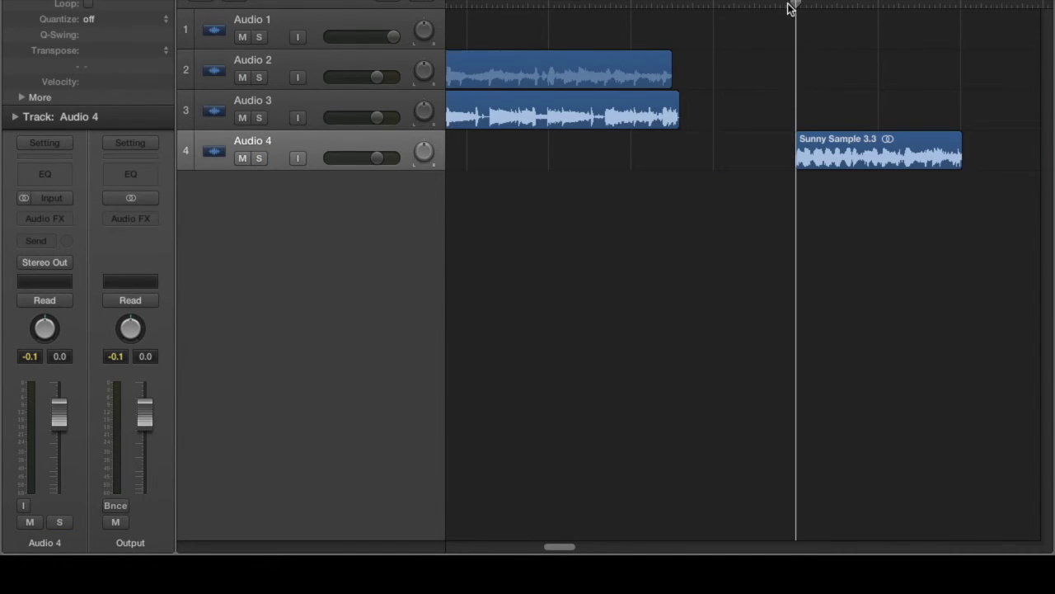
pyautogui.press('space')
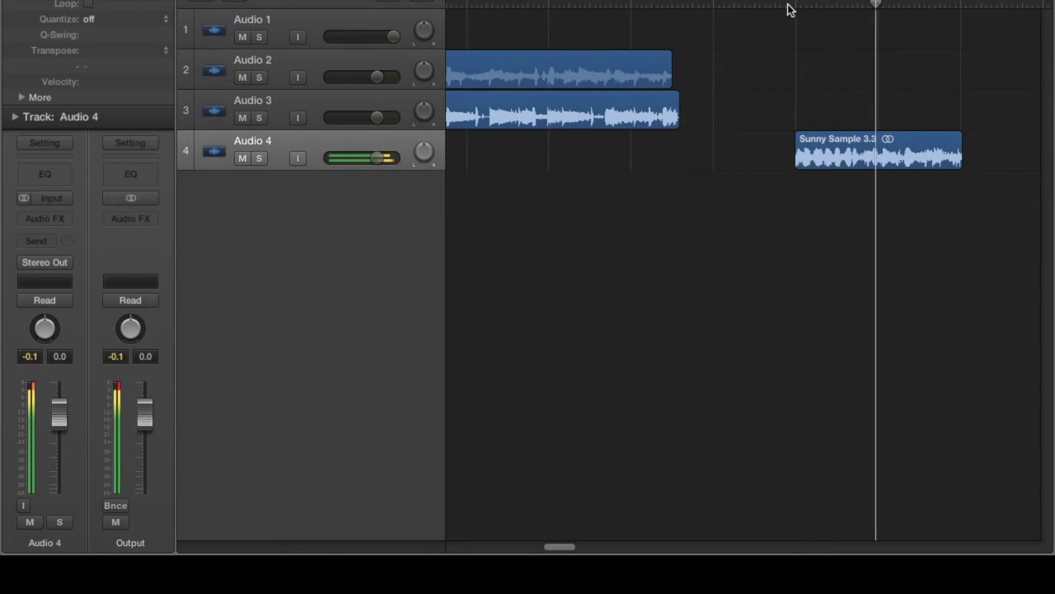
pyautogui.press('space')
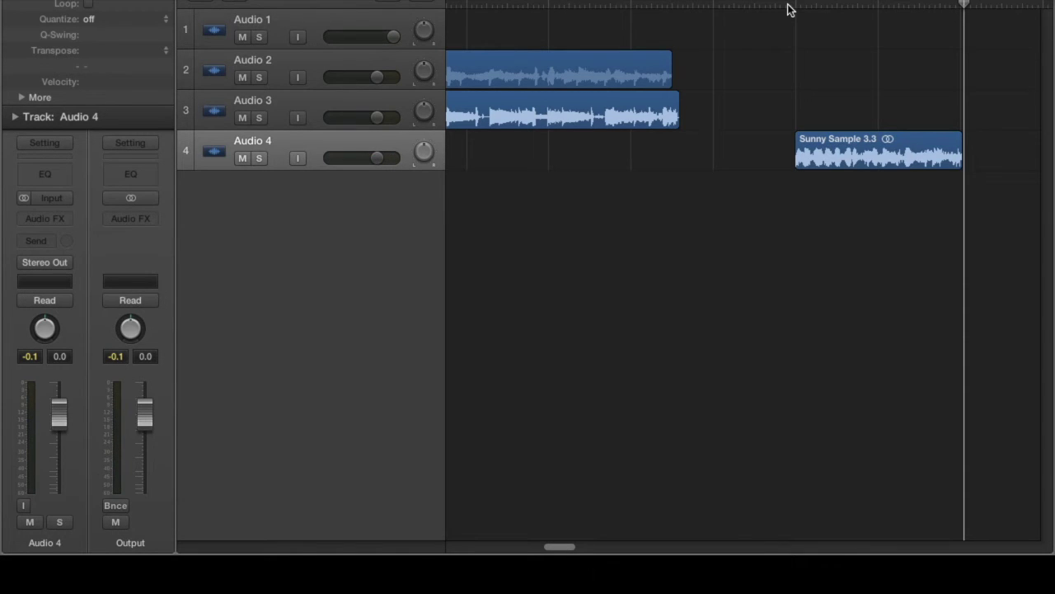
pyautogui.scroll(2, 759, 248)
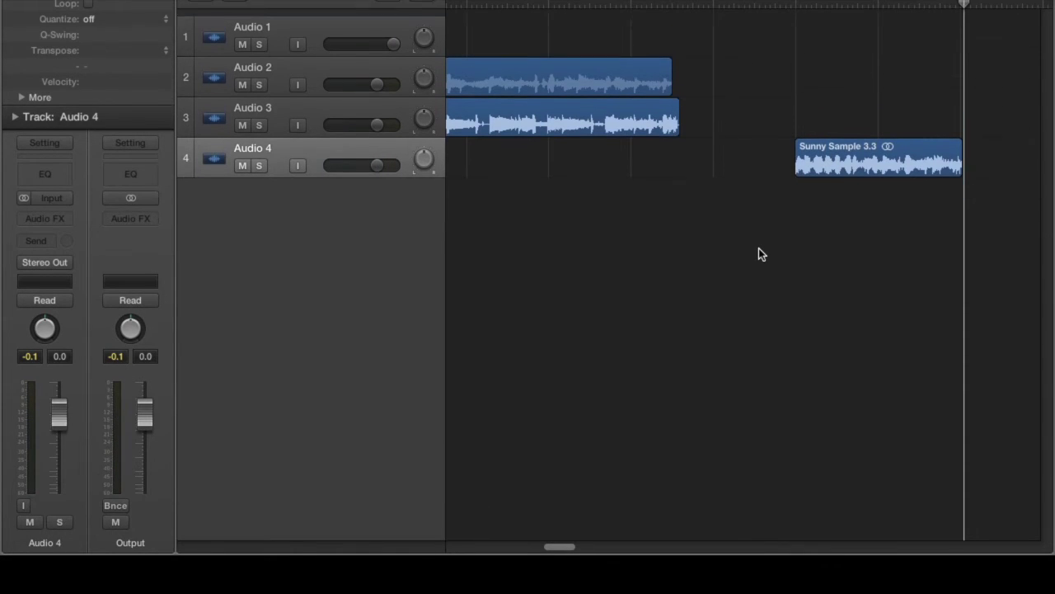
pyautogui.hotkey('ctrl', 'Up')
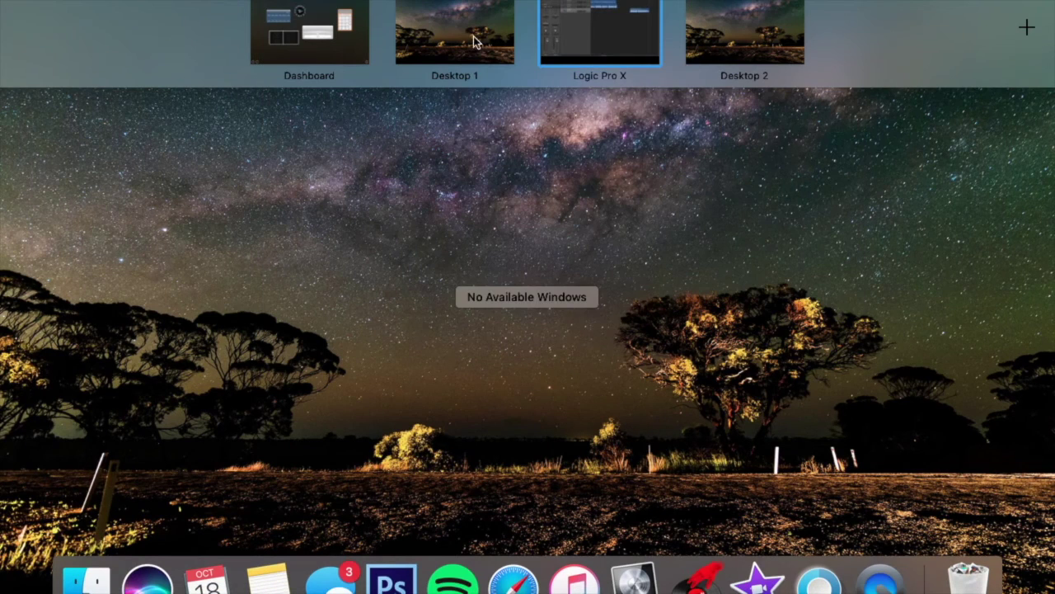
pyautogui.click(591, 21)
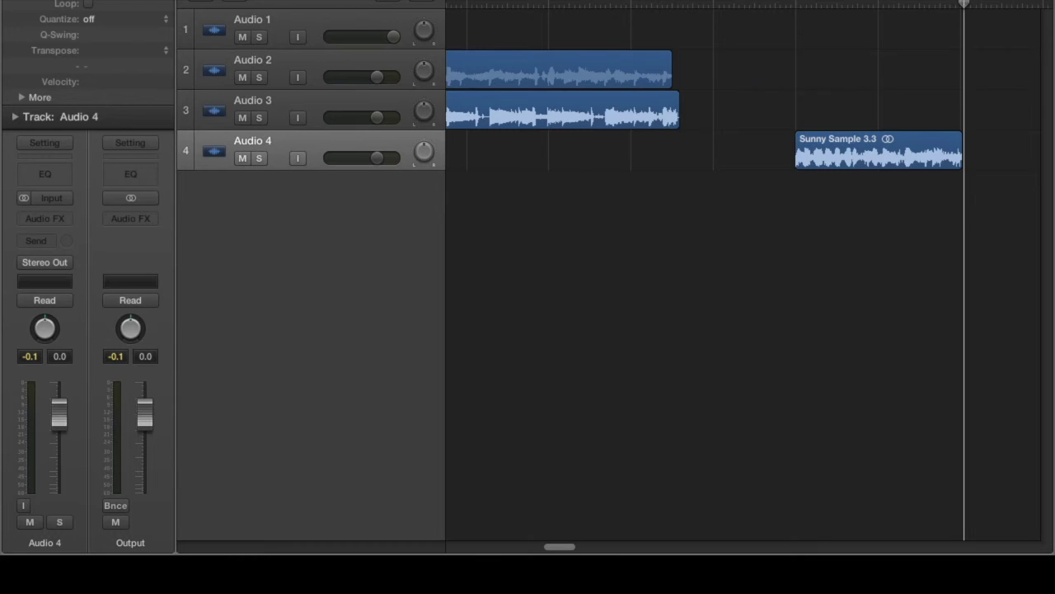
# - Take the project window out of full screen and show the regions of all four tracks together
pyautogui.click(43, 3)
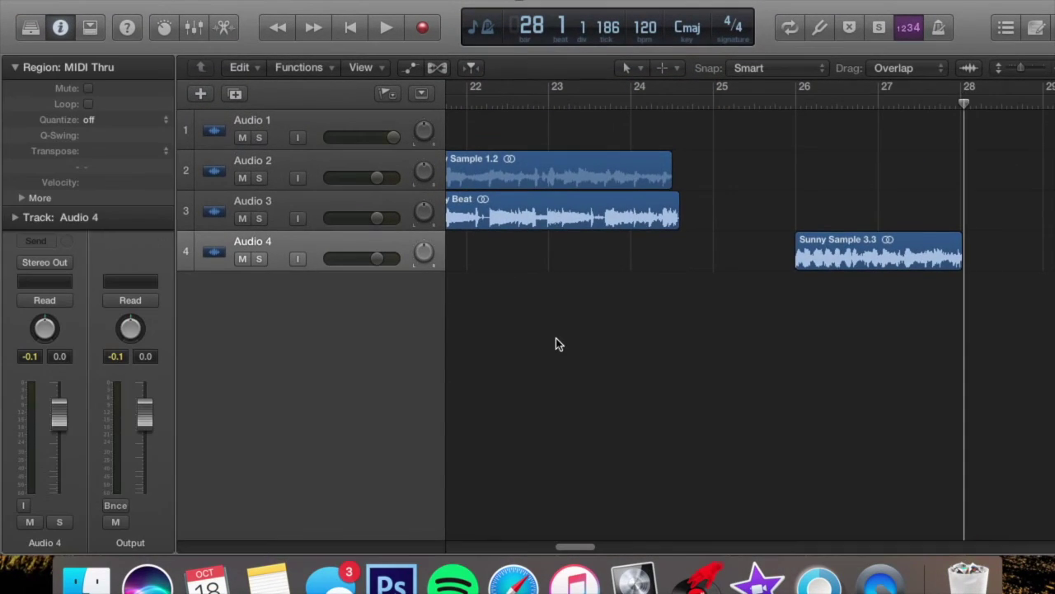
pyautogui.hscroll(-5, 556, 344)
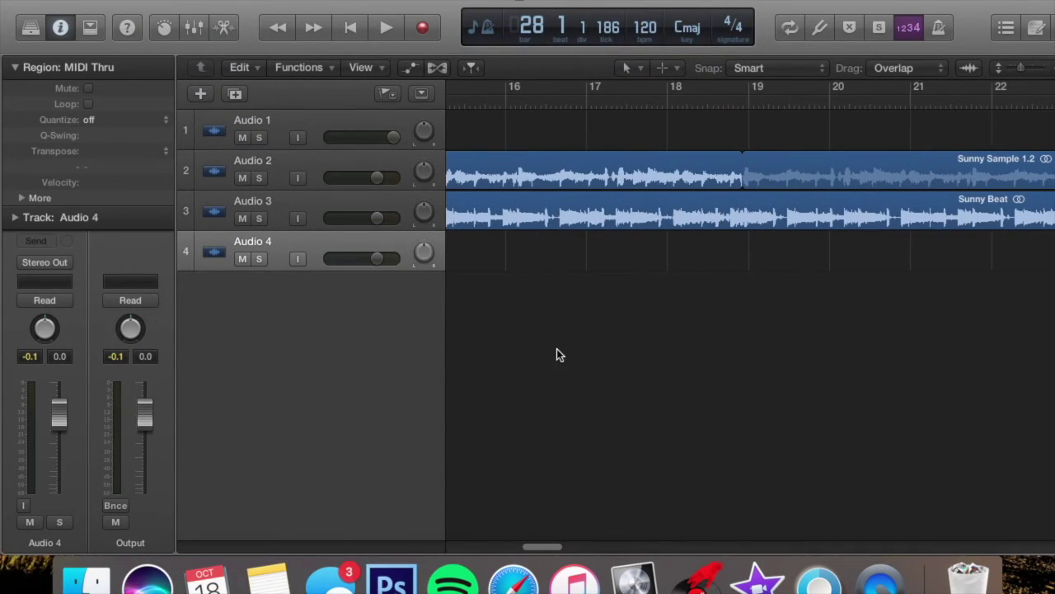
pyautogui.scroll(-8, 556, 349)
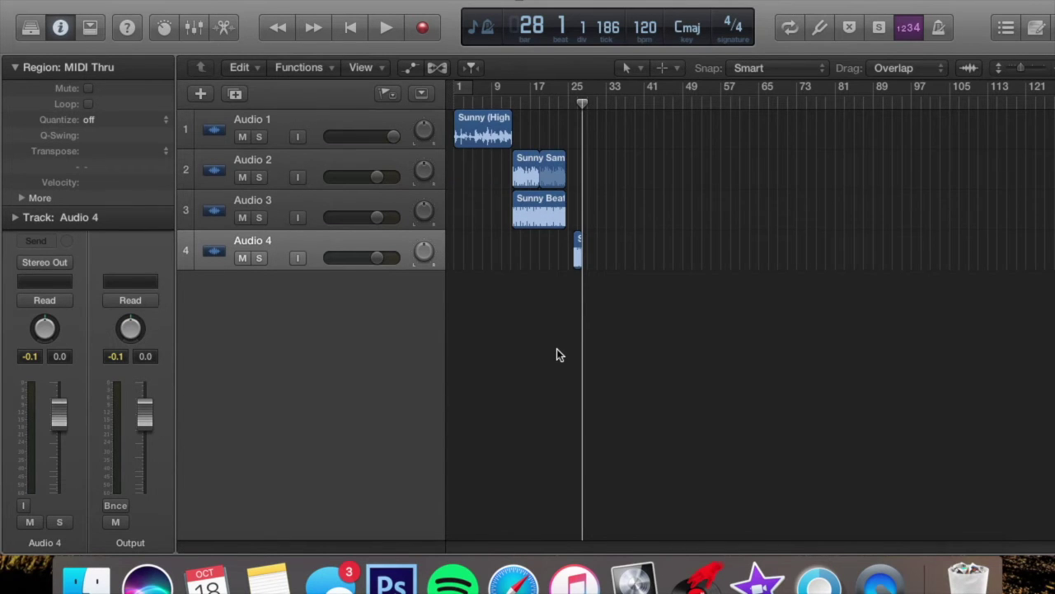
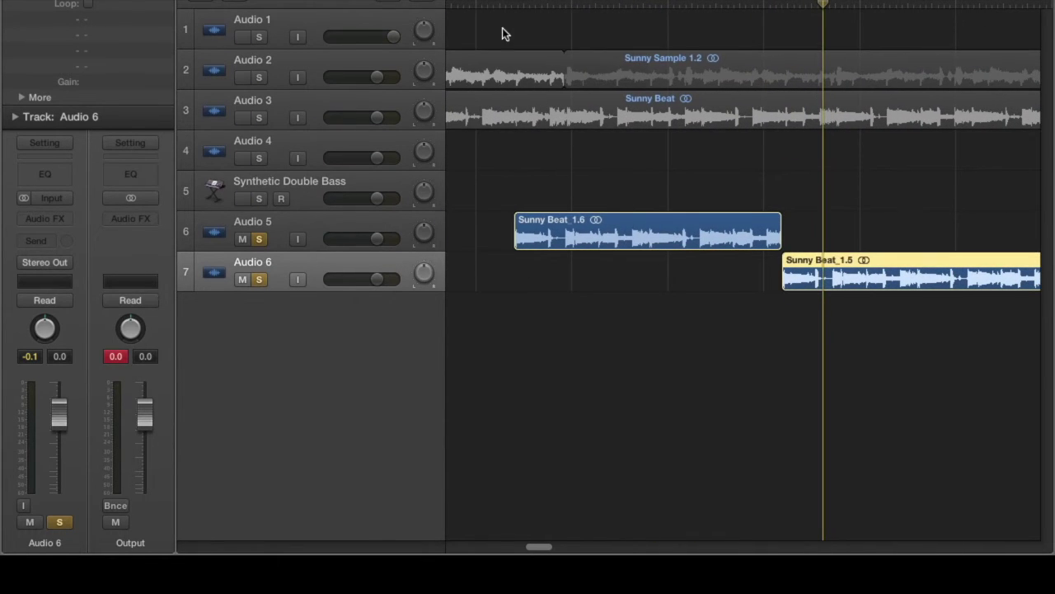
# - Play the soloed Audio 5 and Audio 6 tracks from the start of the Sunny Beat_1.6 region and raise the system volume
pyautogui.click(483, 5)
pyautogui.press('space')
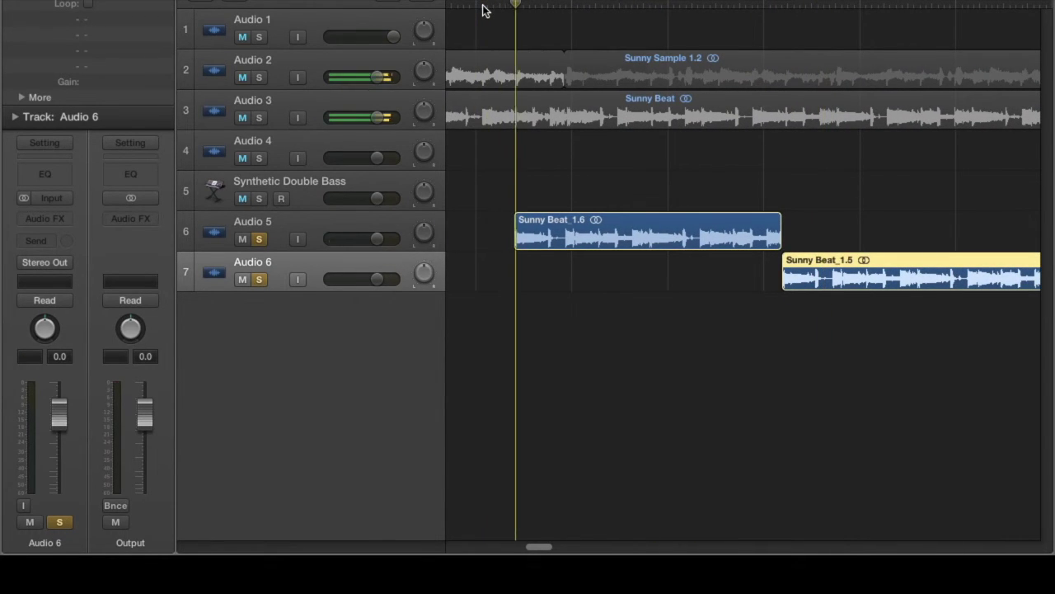
pyautogui.press('XF86AudioRaiseVolume')
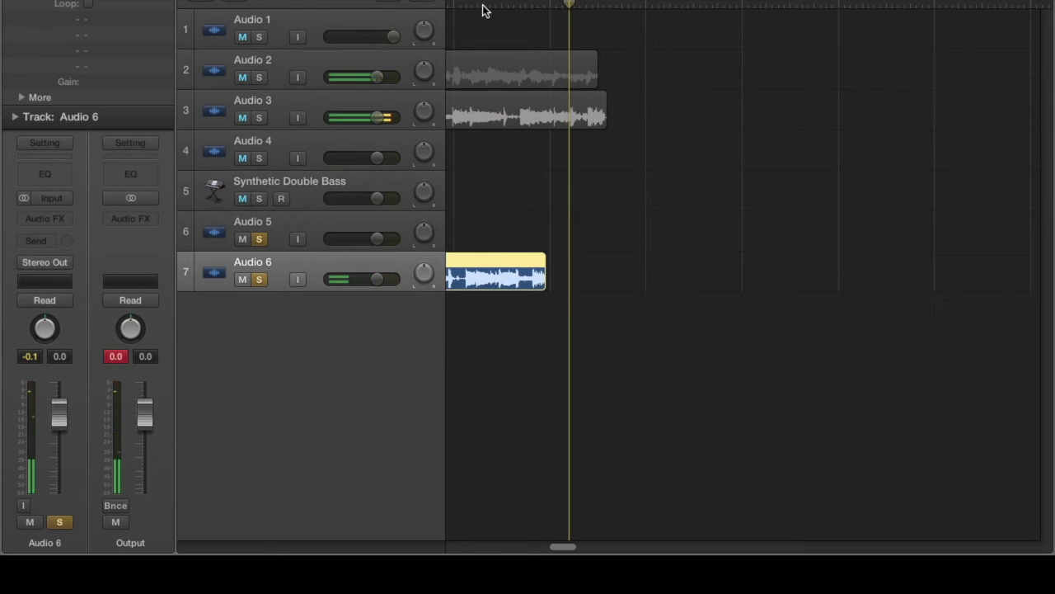
# - Play the soloed Audio 4, Audio 5 and Audio 6 tracks from just before the first Sunny Beat region on Audio 5
pyautogui.press('super+Right')
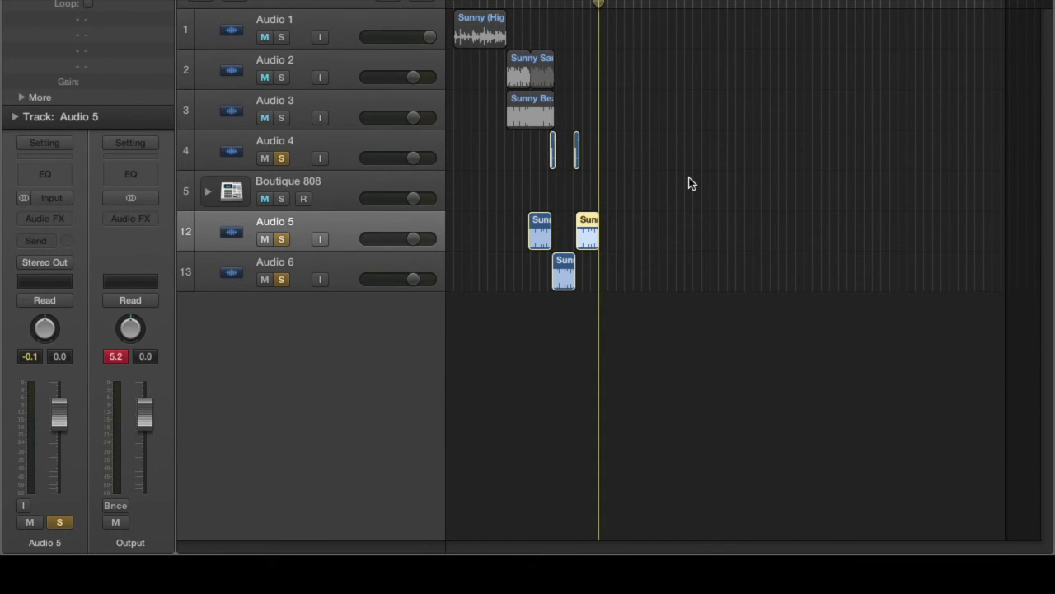
pyautogui.click(521, 6)
pyautogui.moveTo(522, 7); pyautogui.dragTo(526, 5)
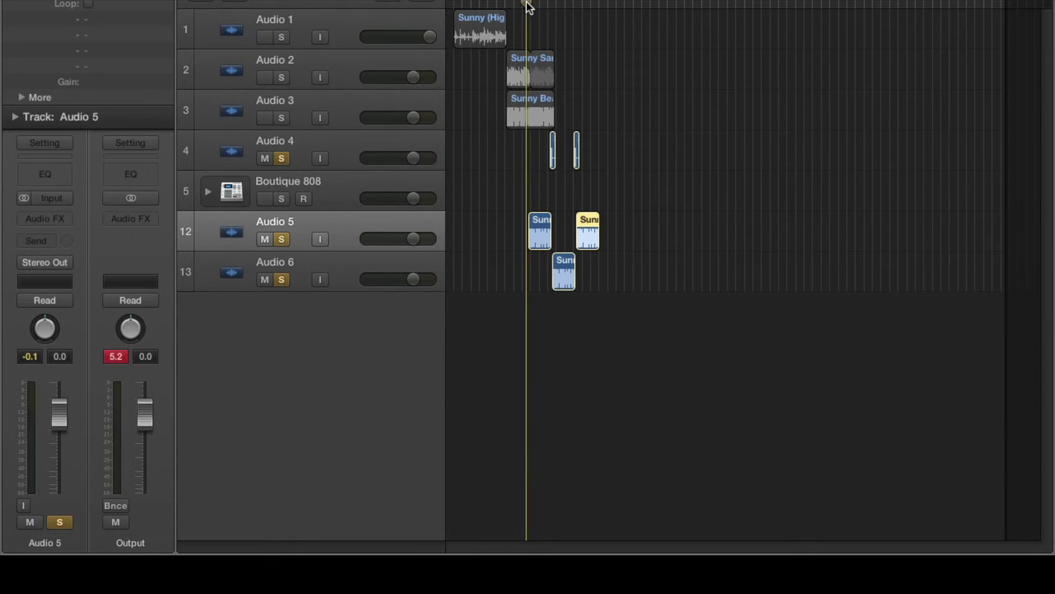
pyautogui.press('space')
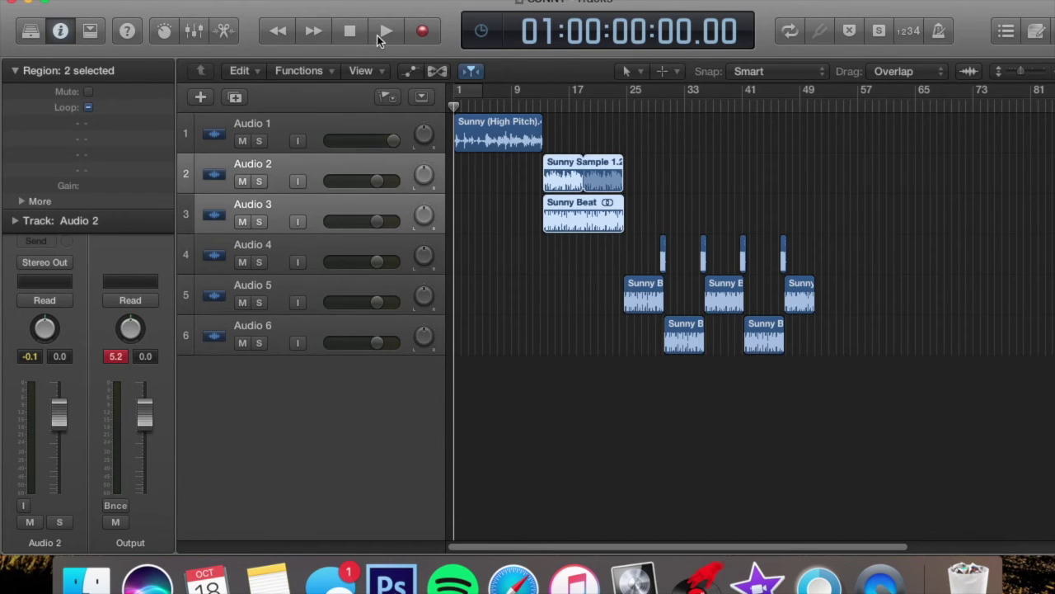
# - Put the project window in full screen and play the six-track arrangement from the beginning with the system volume at maximum
pyautogui.click(43, 3)
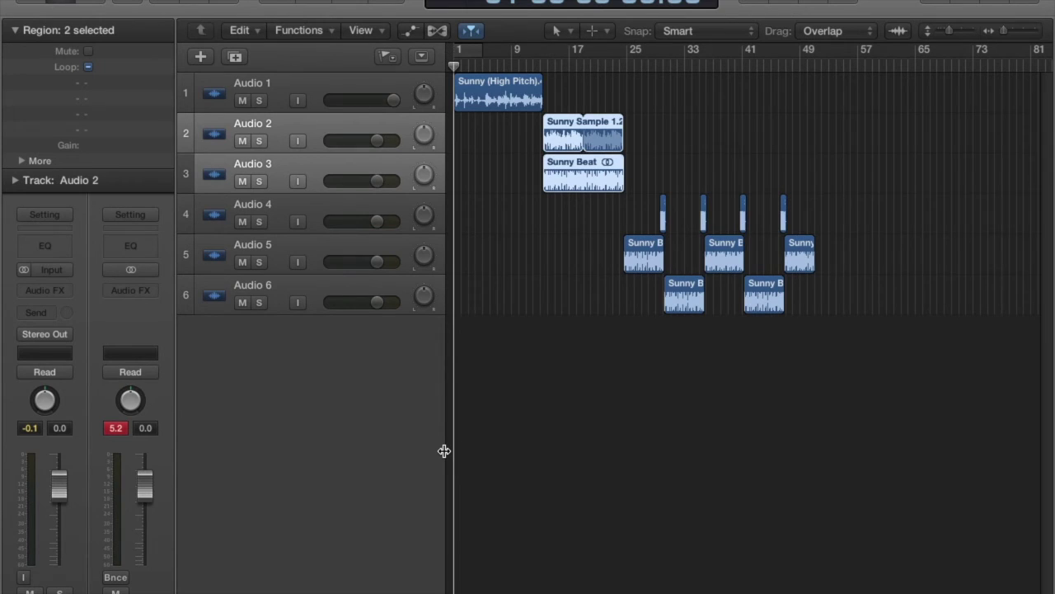
pyautogui.press('space')
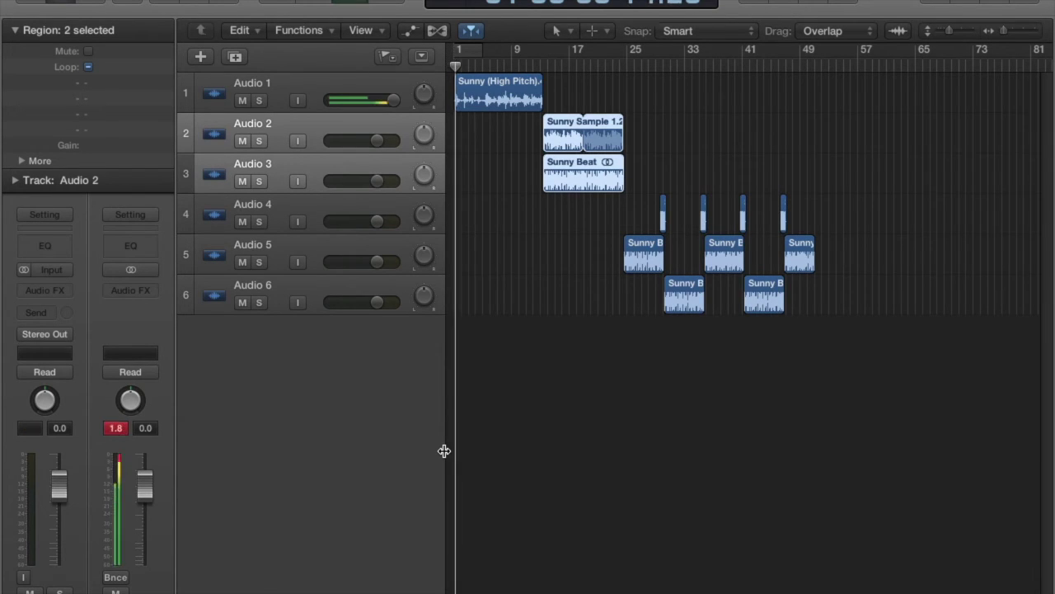
pyautogui.press('XF86AudioRaiseVolume')
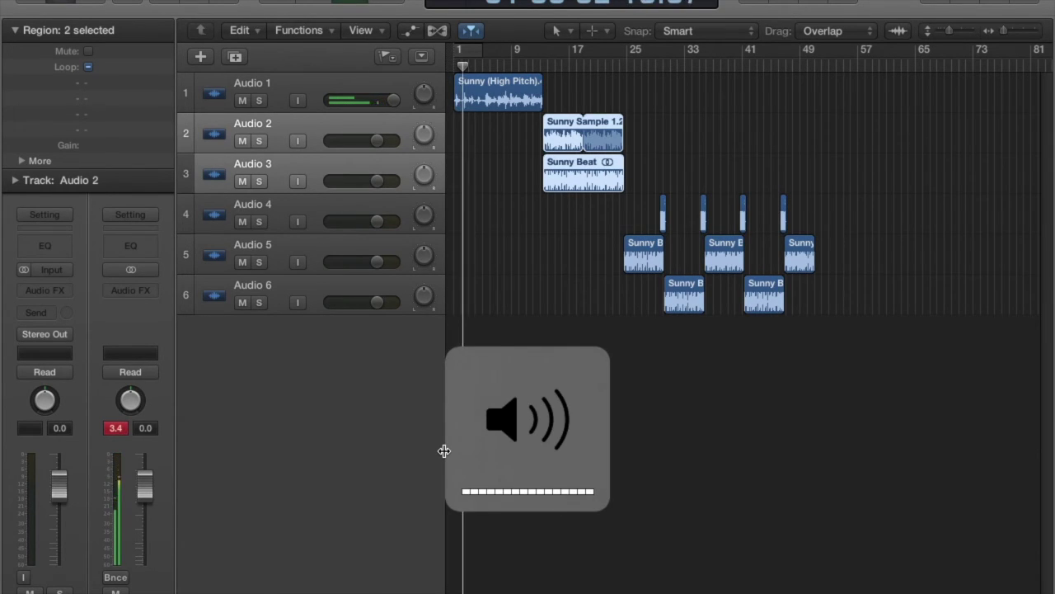